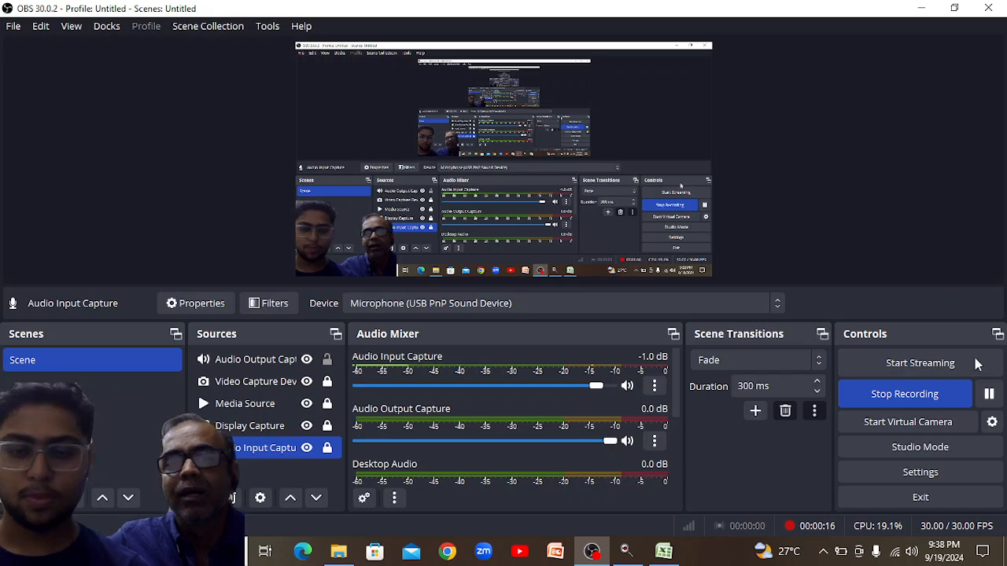
- Switch to the PHARMA-GSTR2B workbook in Excel and sum the taxable value and tax columns G7:J43 in row 44 of the B2B sheet
mouse_move(661, 555)
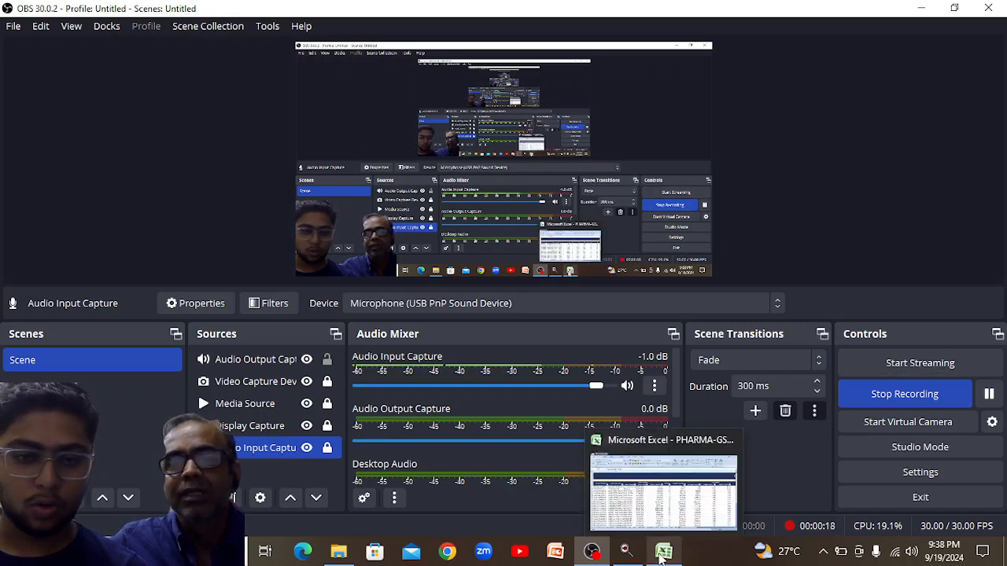
left_click(664, 553)
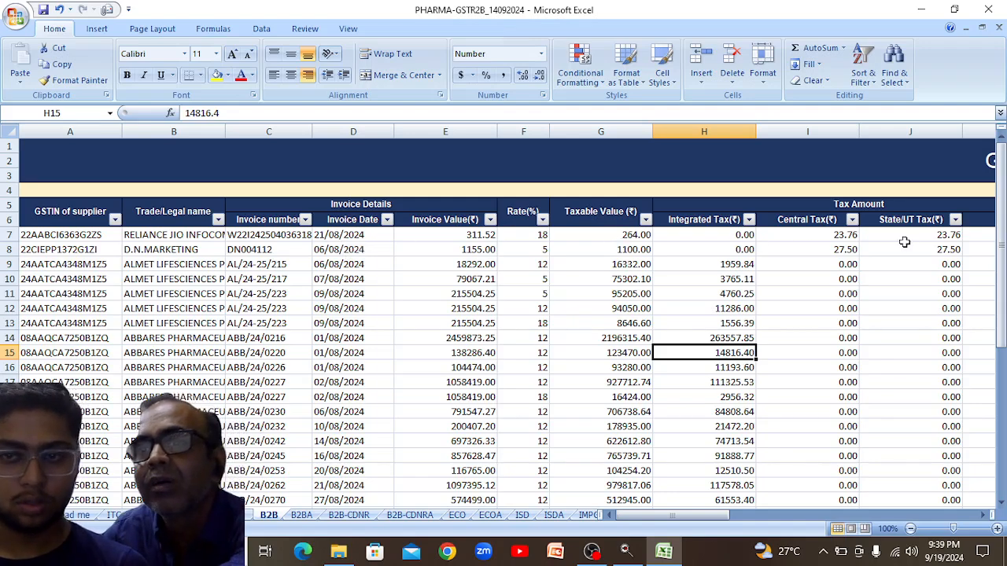
left_click(944, 248)
left_click_drag(1000, 209, 1000, 212)
left_click_drag(629, 220, 921, 479)
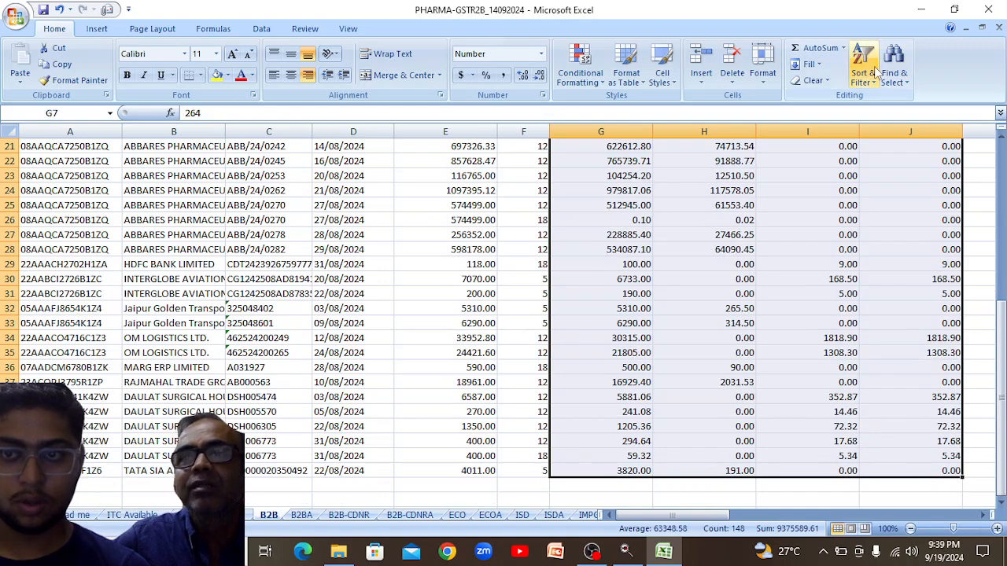
scroll(824, 264, "up", 5)
left_click(818, 279)
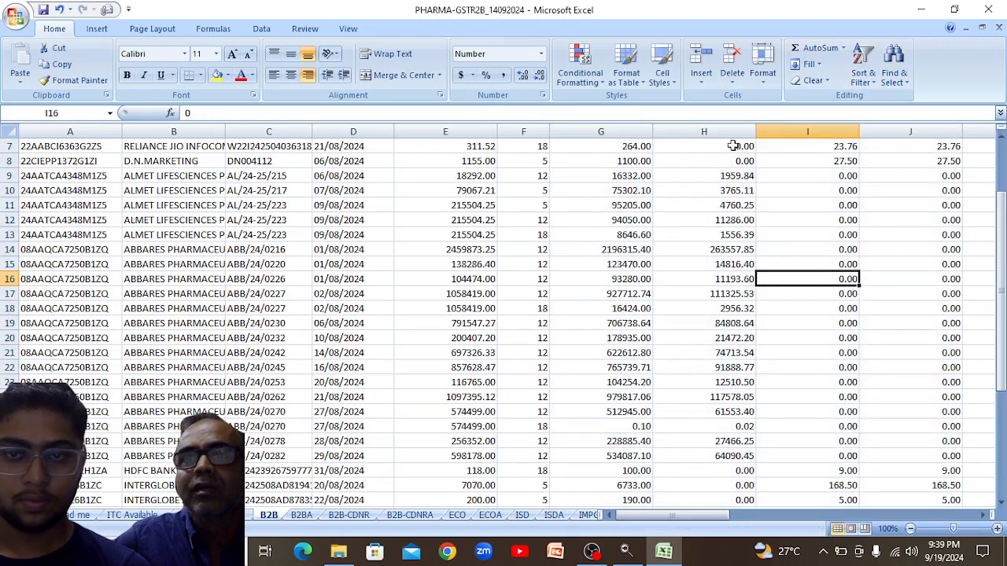
- Narrow the taxable value, Integrated, Central and State/UT tax columns (G to J) and the Invoice Value column E
left_click_drag(648, 133, 612, 131)
left_click(600, 131)
left_click_drag(715, 131, 672, 131)
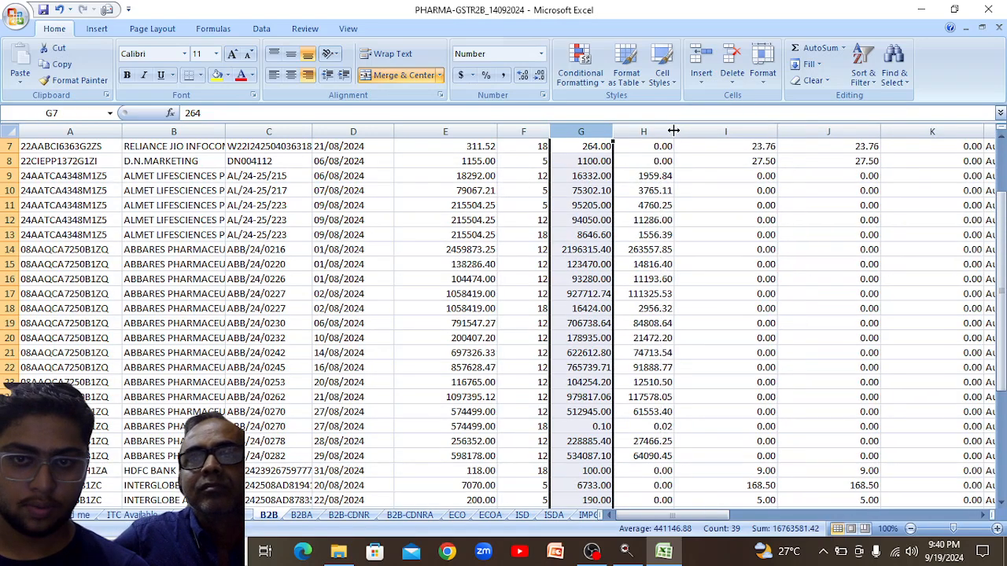
left_click_drag(777, 131, 720, 139)
left_click_drag(827, 136, 766, 138)
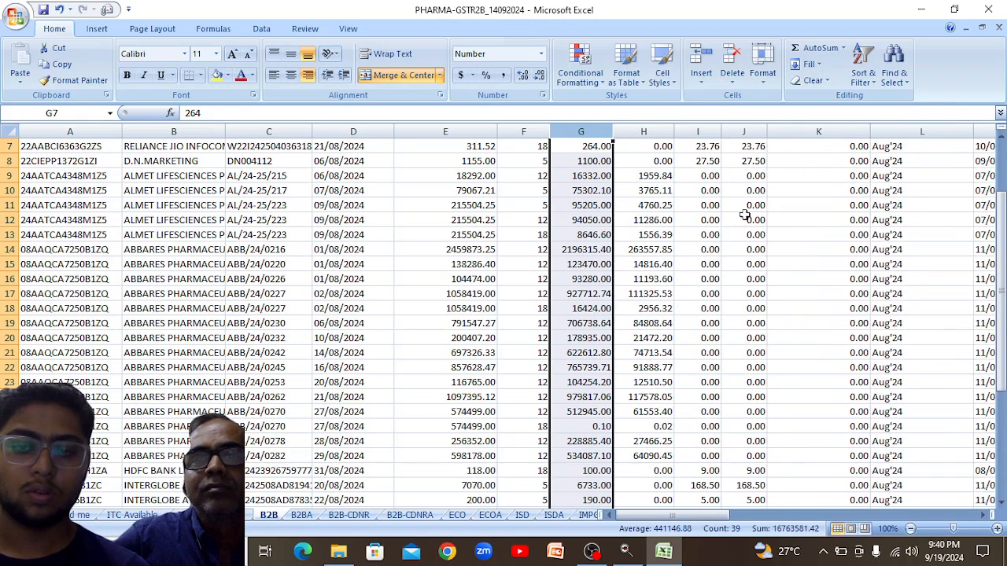
scroll(697, 258, "up", 2)
scroll(700, 268, "down", 8)
left_click(711, 322)
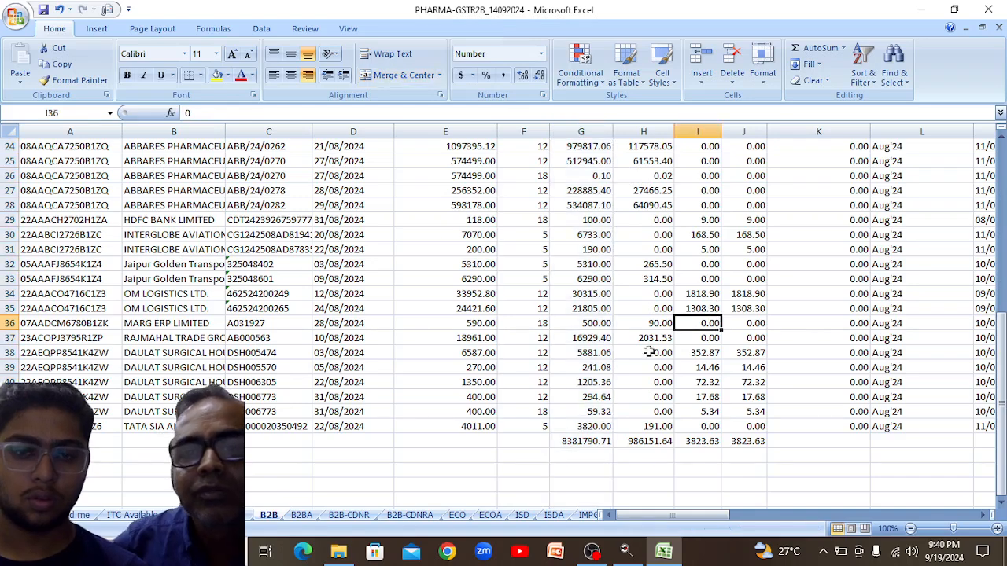
left_click_drag(497, 134, 467, 133)
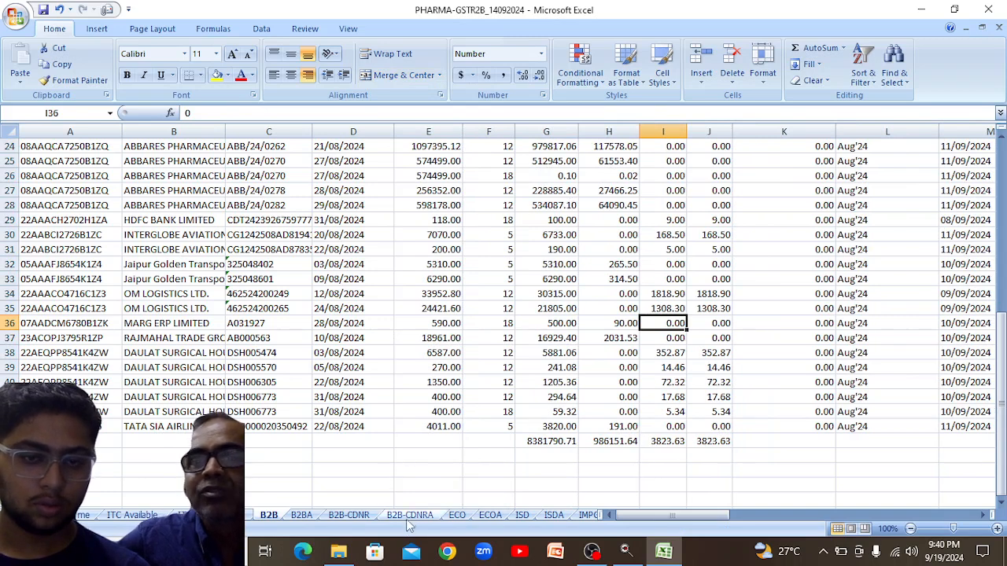
- Make the column totals in G44:J44 bold and put a box border around them
left_click_drag(550, 441, 698, 442)
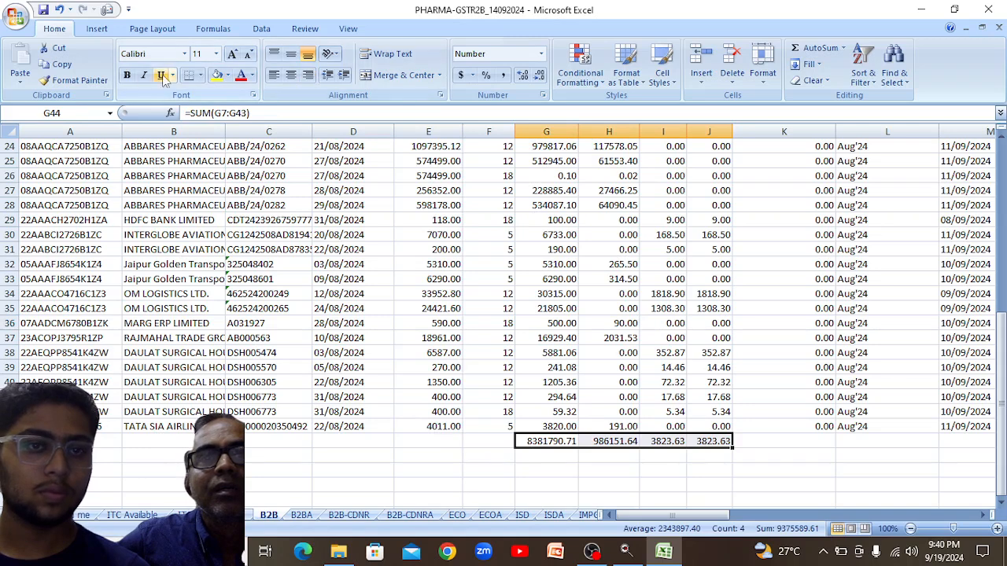
left_click(126, 75)
left_click(696, 469)
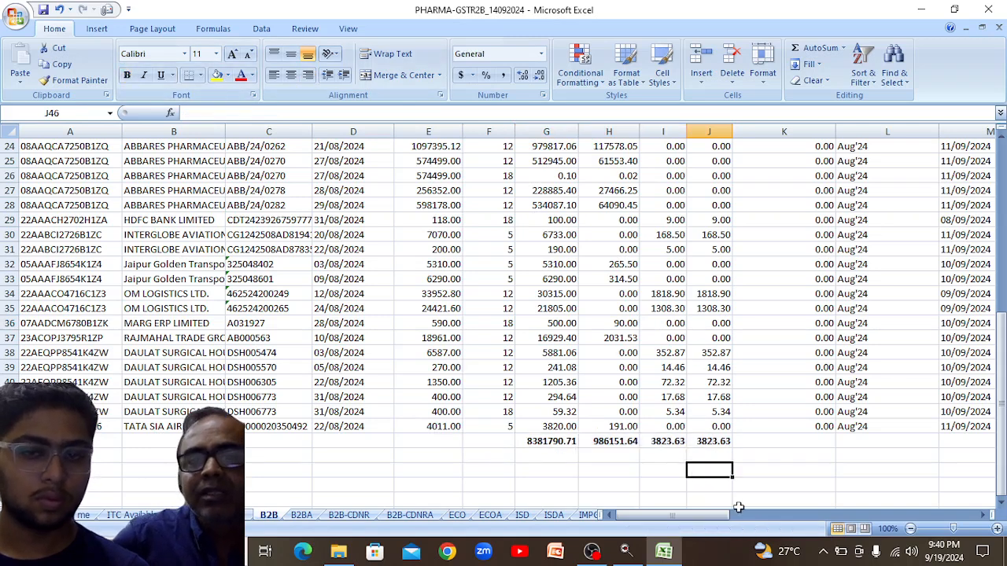
left_click_drag(555, 441, 700, 442)
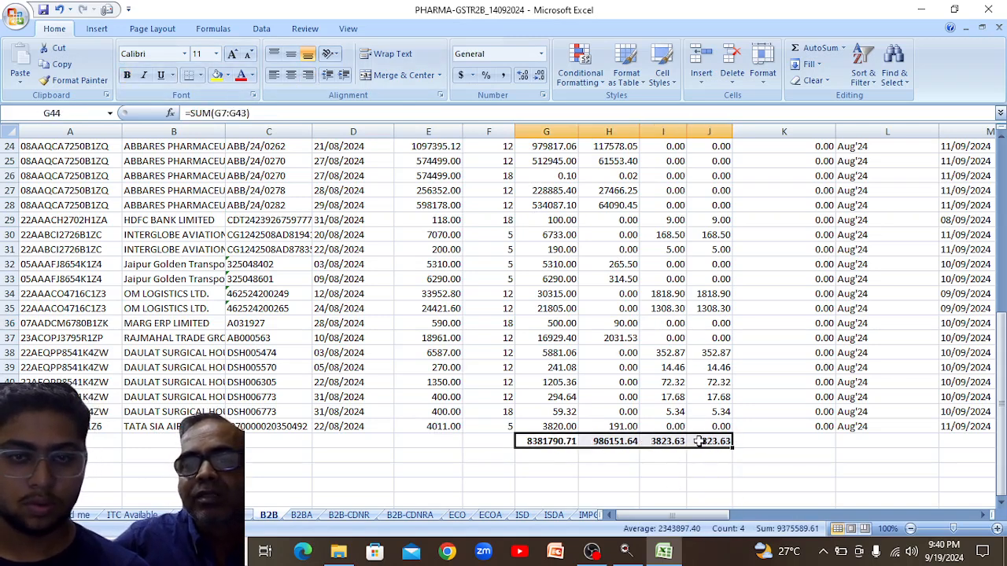
left_click(200, 75)
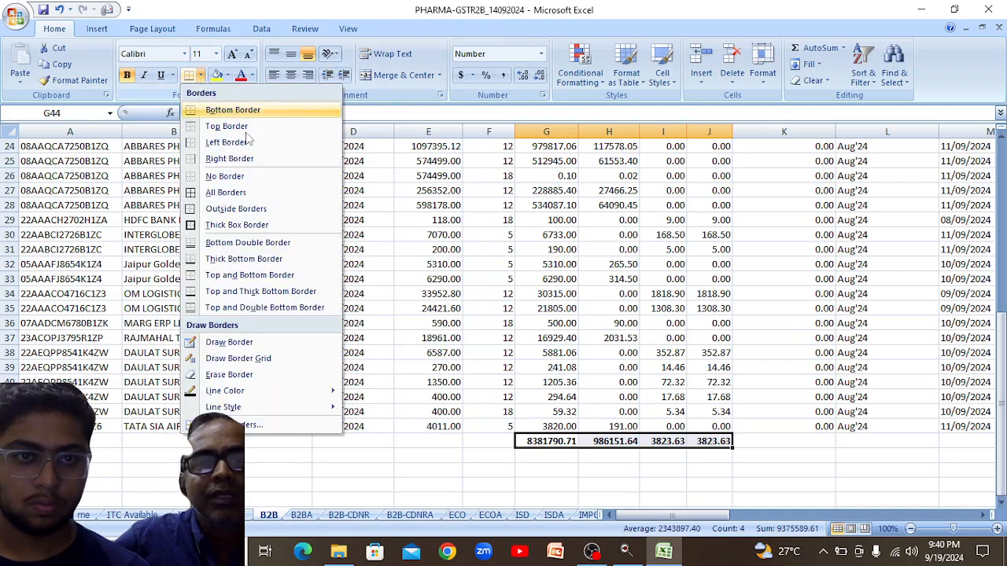
left_click(272, 234)
left_click(784, 397)
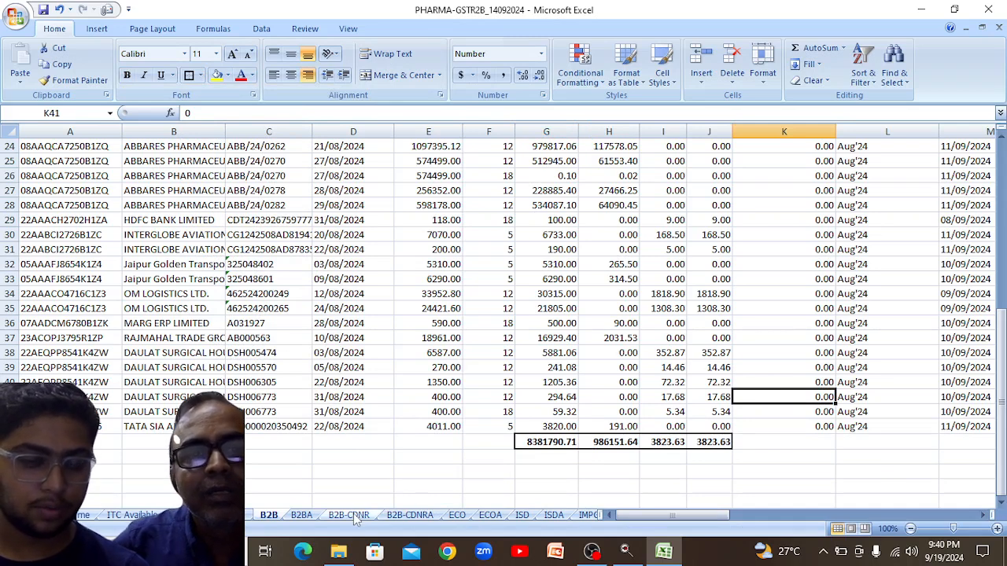
- Widen the Trade/Legal name column B slightly and check the full supplier name in B43
left_click(149, 441)
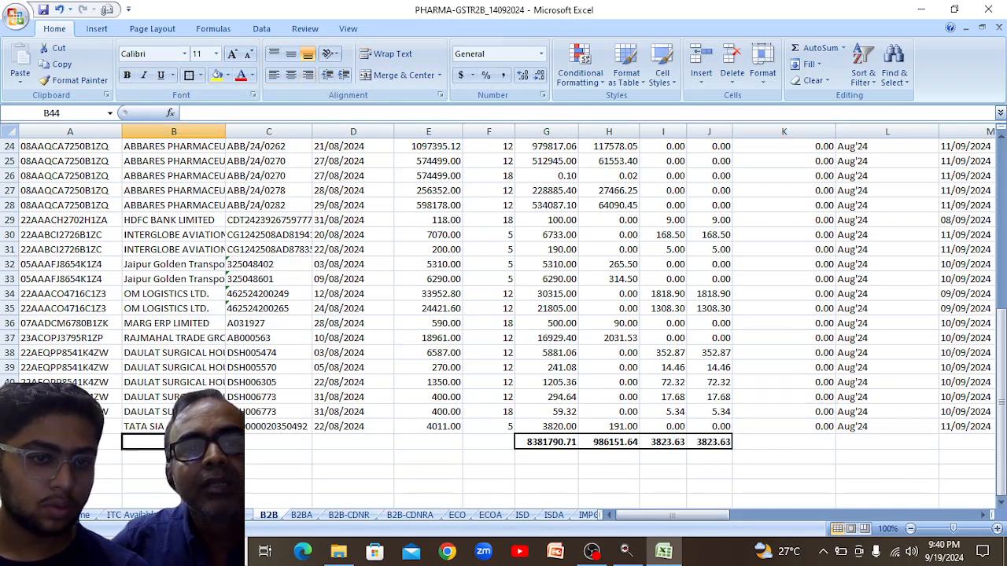
mouse_move(166, 426)
left_mouse_down()
mouse_move(181, 384)
mouse_move(153, 426)
left_mouse_up()
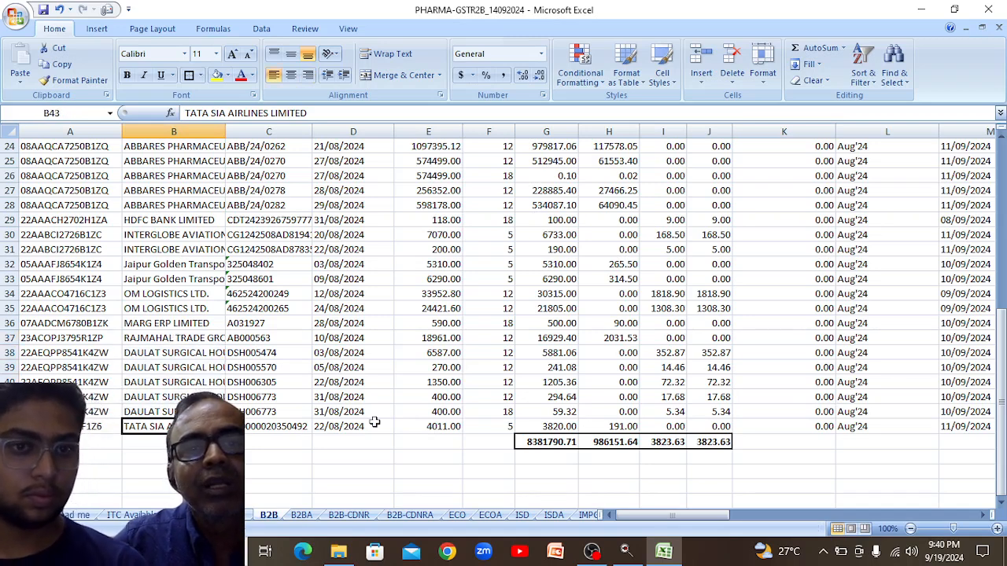
key("Up")
key("Down")
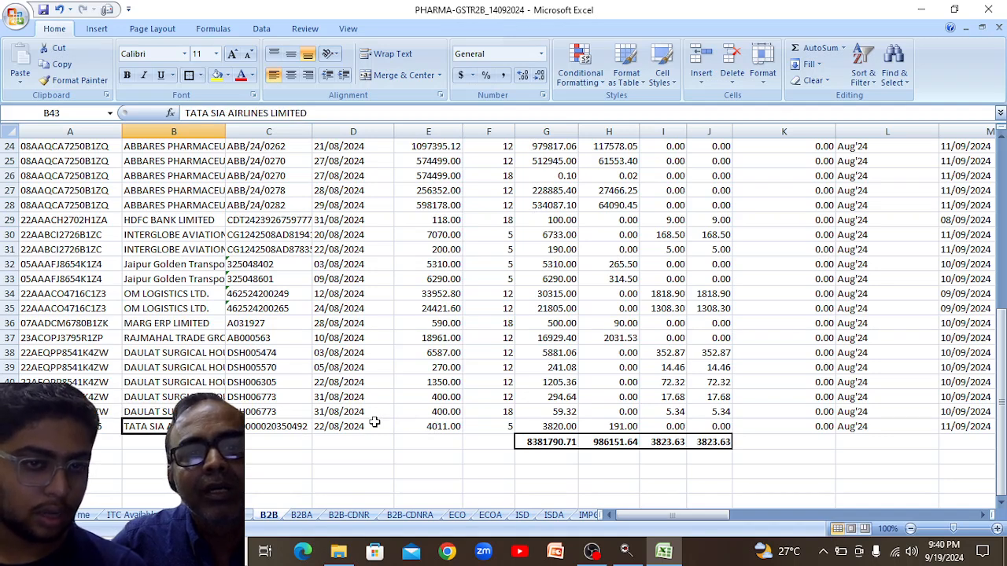
left_click_drag(227, 128, 236, 128)
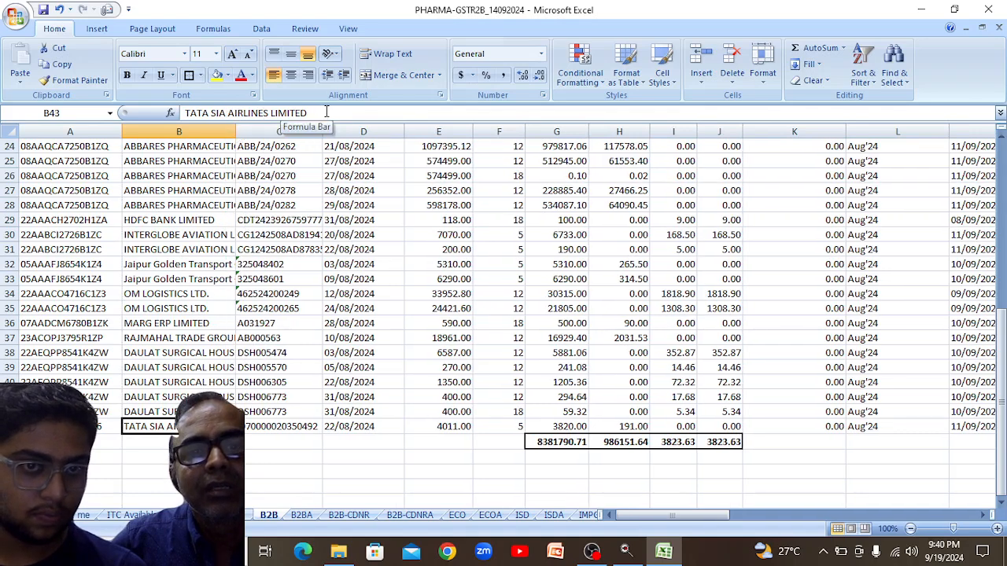
left_click_drag(306, 112, 184, 112)
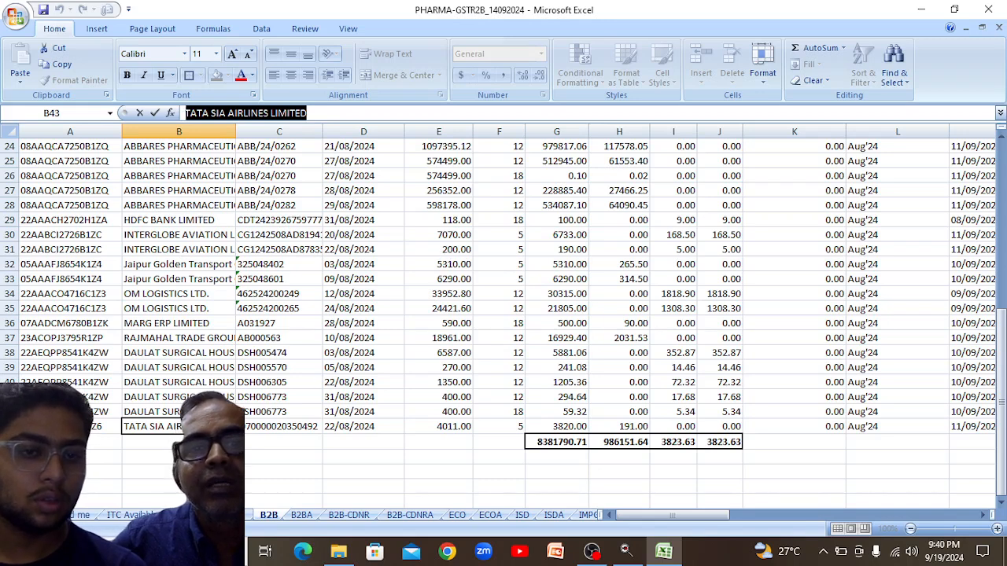
- Review the supplier names in column B one by one from row 42 up to row 35
left_click(220, 411)
key("Up")
key("Up")
key("Up")
key("Up")
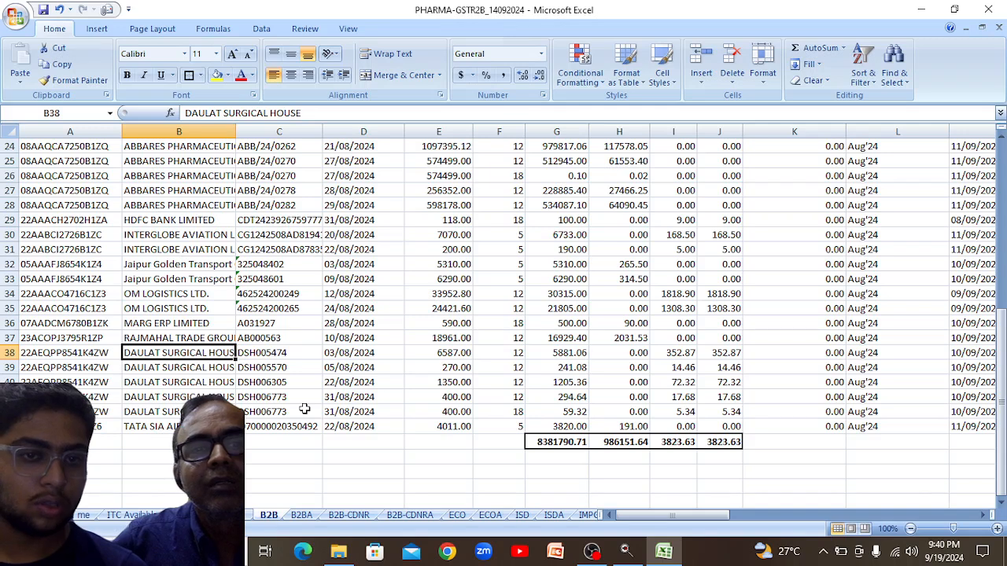
key("Up")
key("Up")
key("Down")
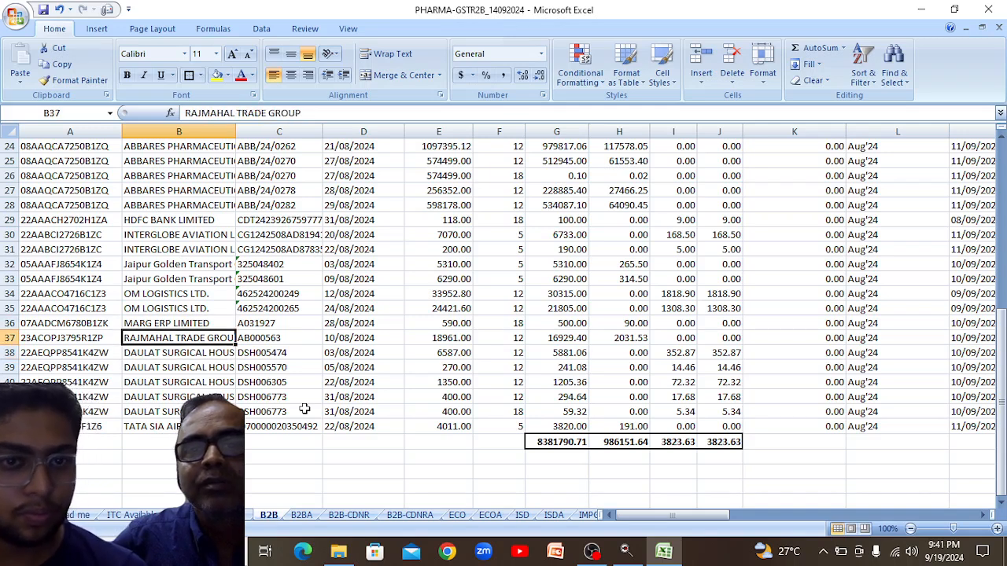
key("Up")
key("Up")
key("Down")
key("Down")
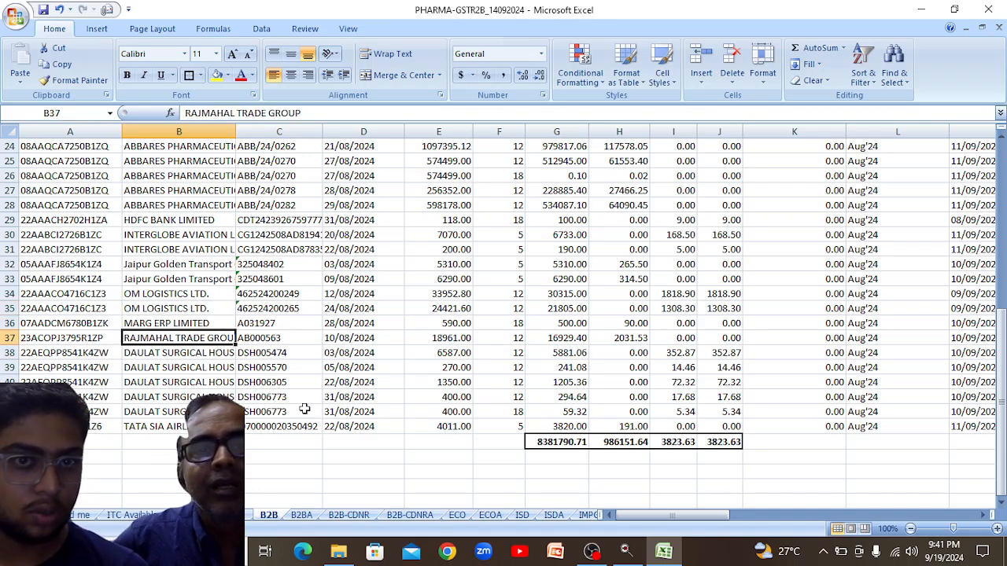
- Mark the MARG ERP LIMITED supplier cell B36 with bold text and a yellow fill
key("Up")
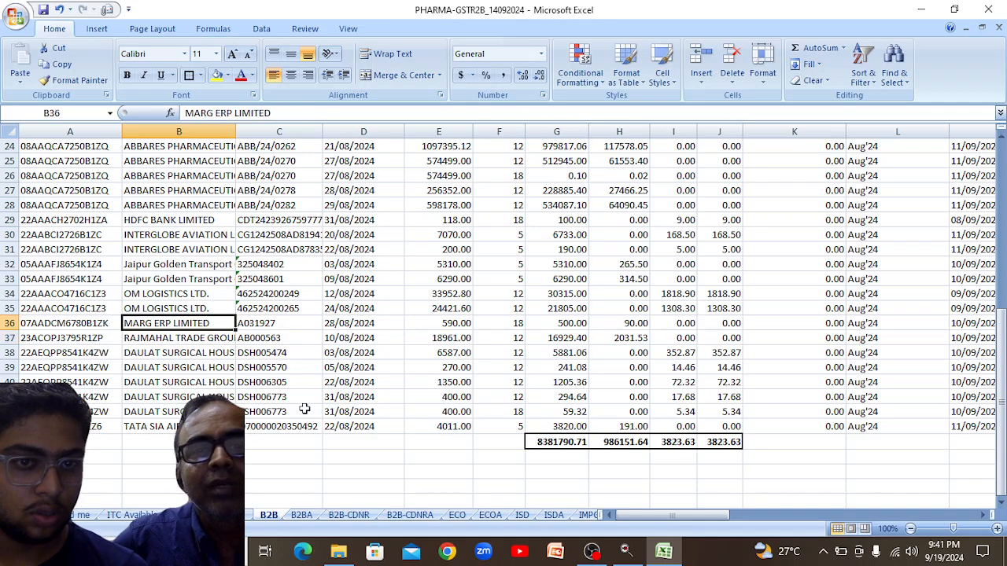
key("ctrl+b")
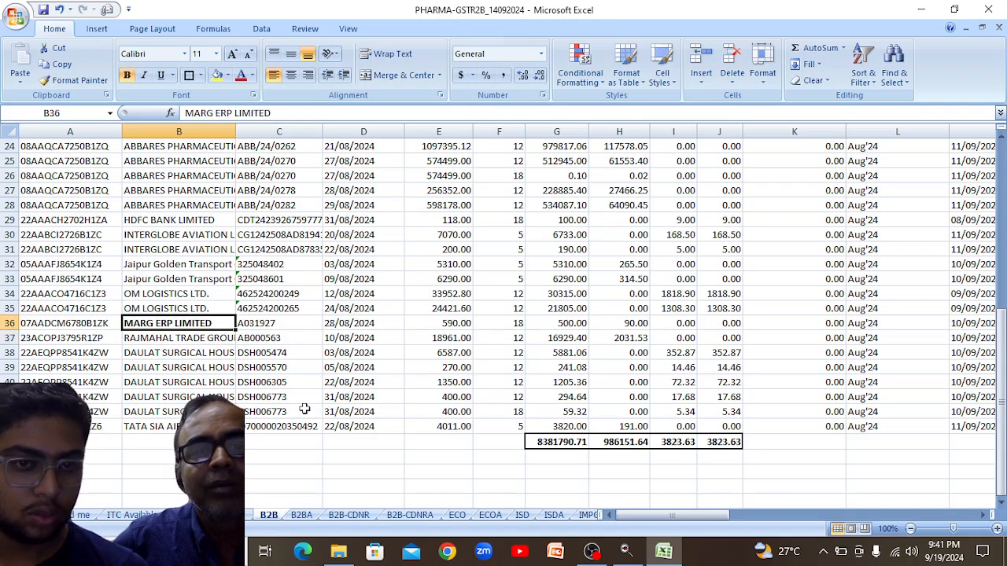
key("Up")
key("Down")
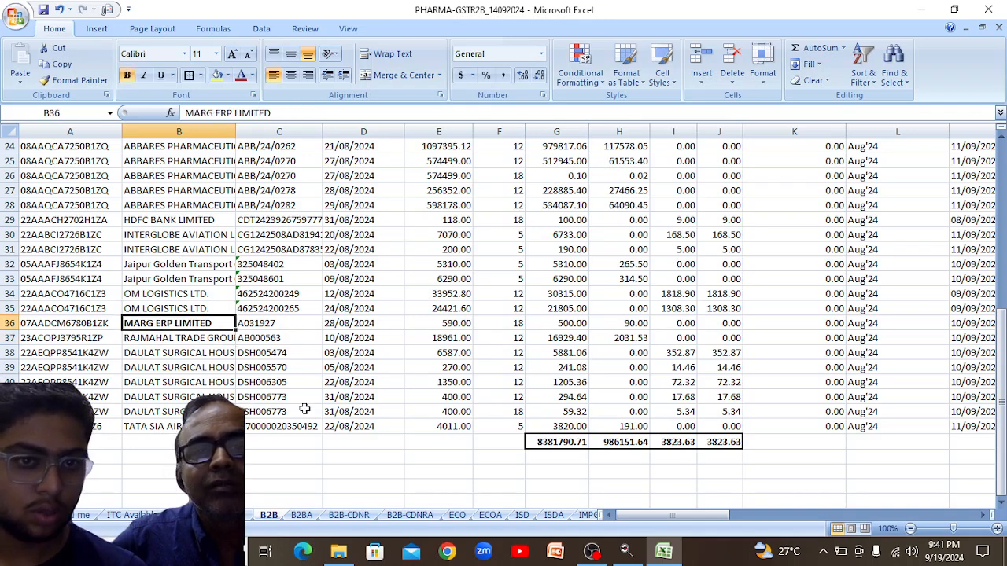
left_click(228, 75)
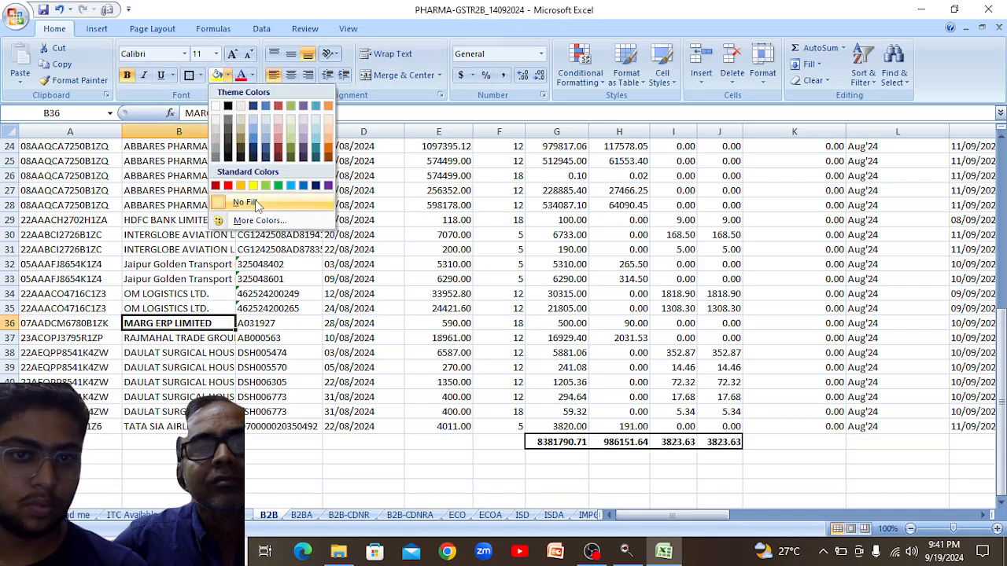
left_click(253, 186)
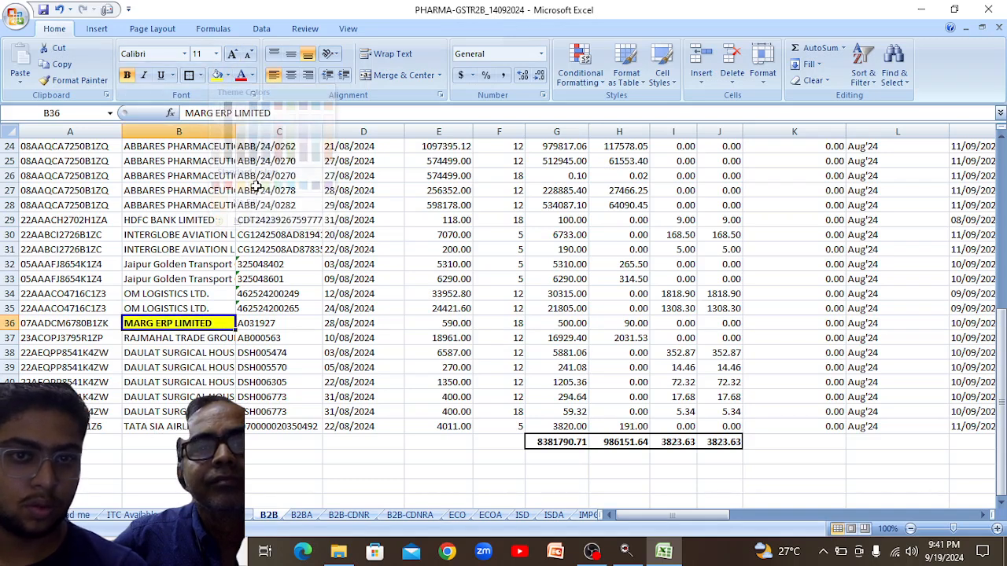
- Repeat the yellow fill on the two INTERGLOBE AVIATION LIMITED supplier cells, B31 and B30
left_click(203, 311)
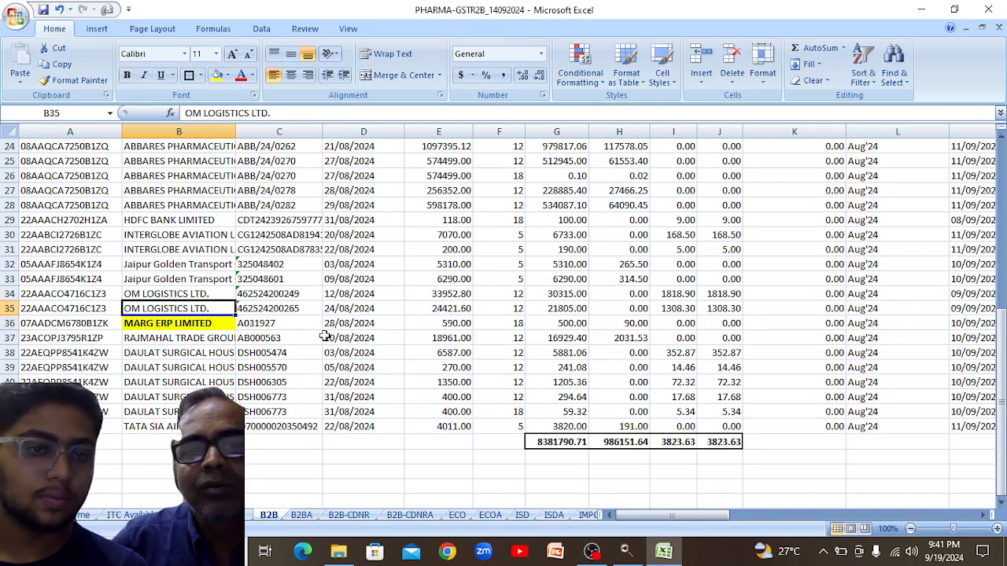
key("Up")
key("Up")
key("Up")
key("Up")
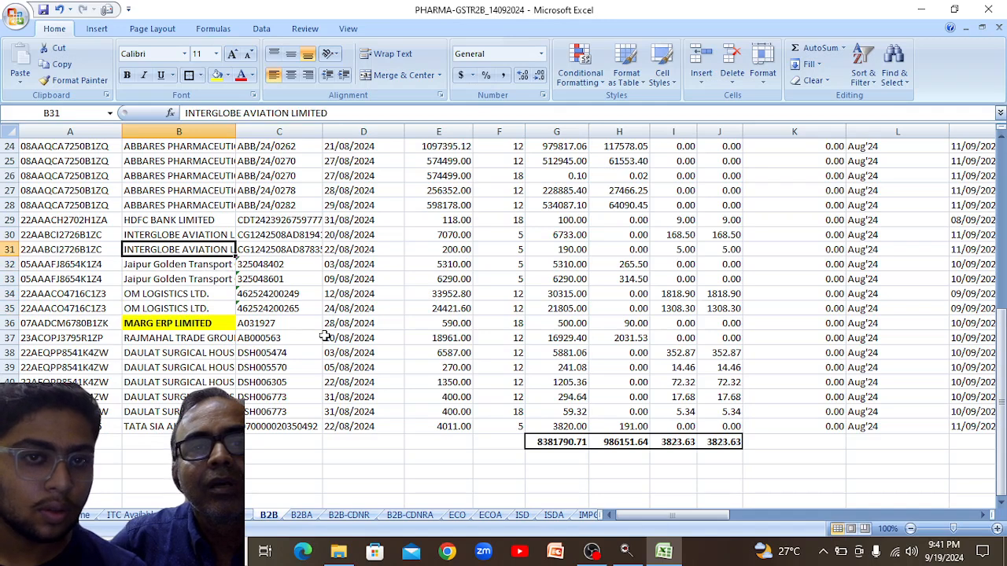
key("F4")
key("Up")
key("F4")
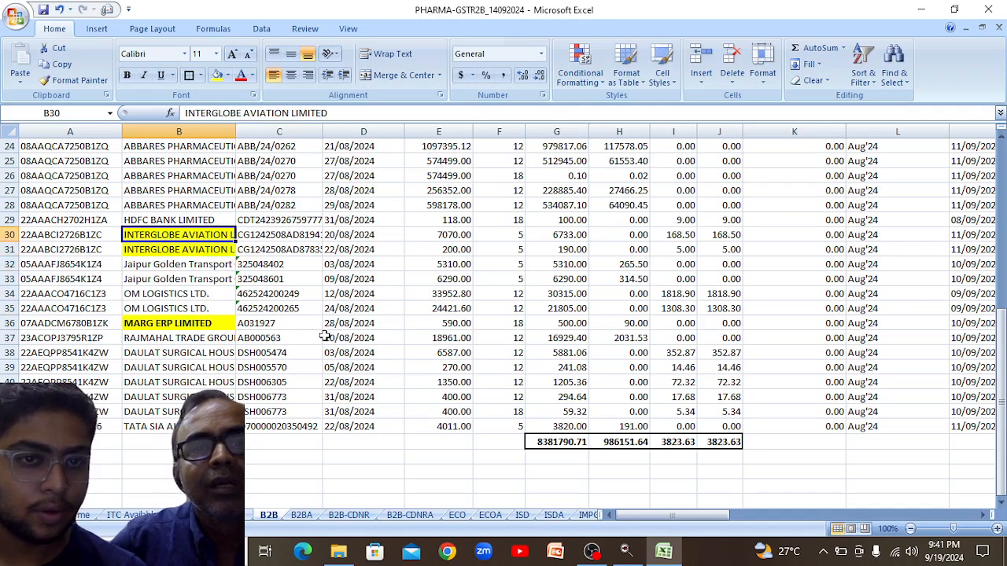
key("Up")
key("F4")
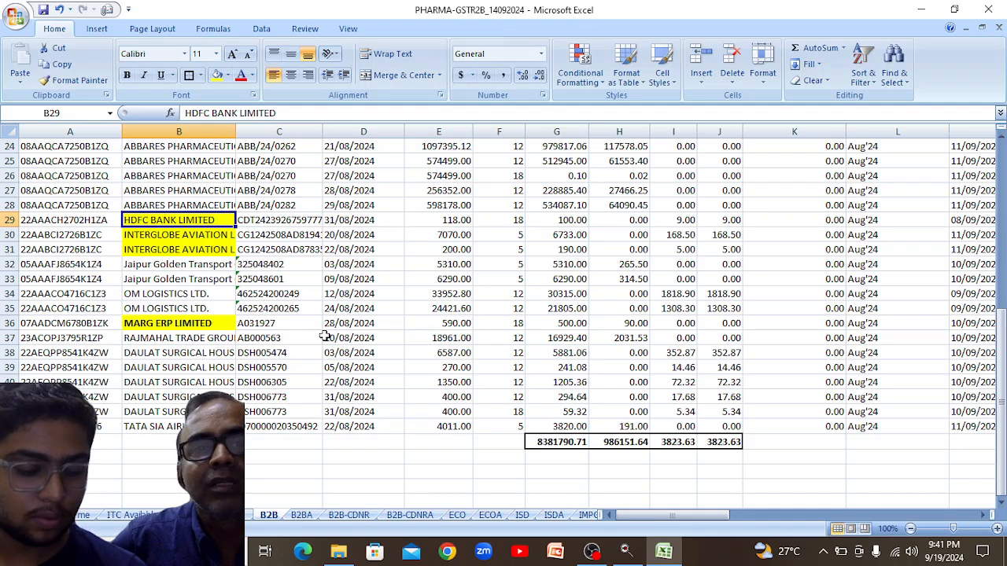
key("ctrl+z")
- Review the remaining supplier names in column B from row 28 up to the first entries below the header
key("Up")
key("Up")
key("Up")
key("Up")
key("Up")
key("Up")
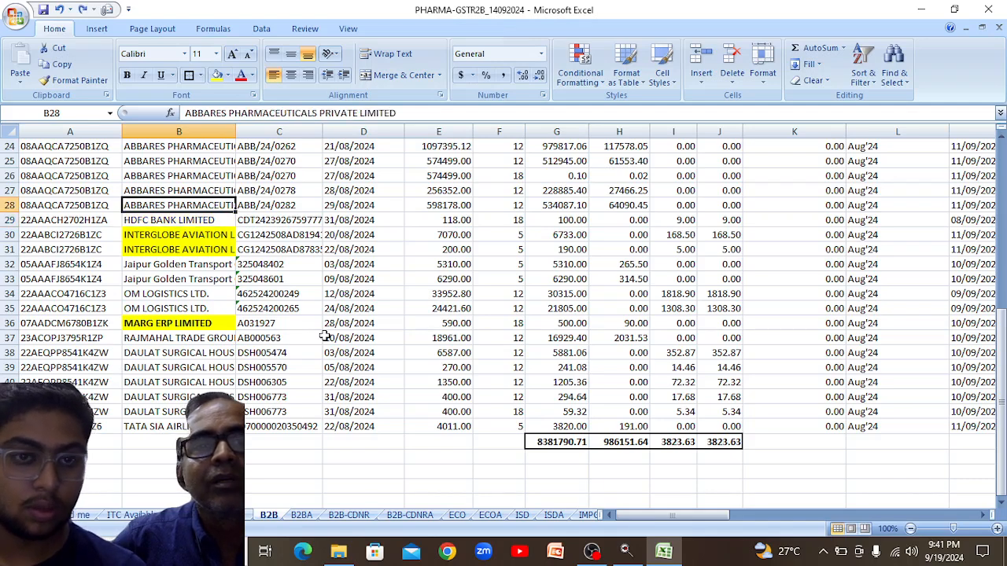
key("Up")
key("Up")
key("Up")
key("Up")
key("Up")
key("Up")
key("Up")
key("Up")
key("Up")
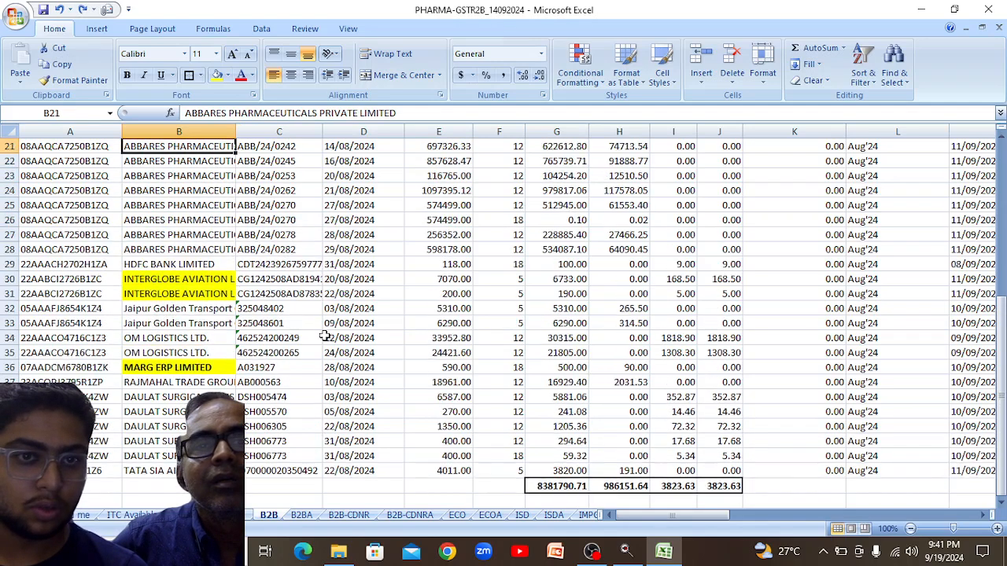
key("Up")
key("Up")
key("Up")
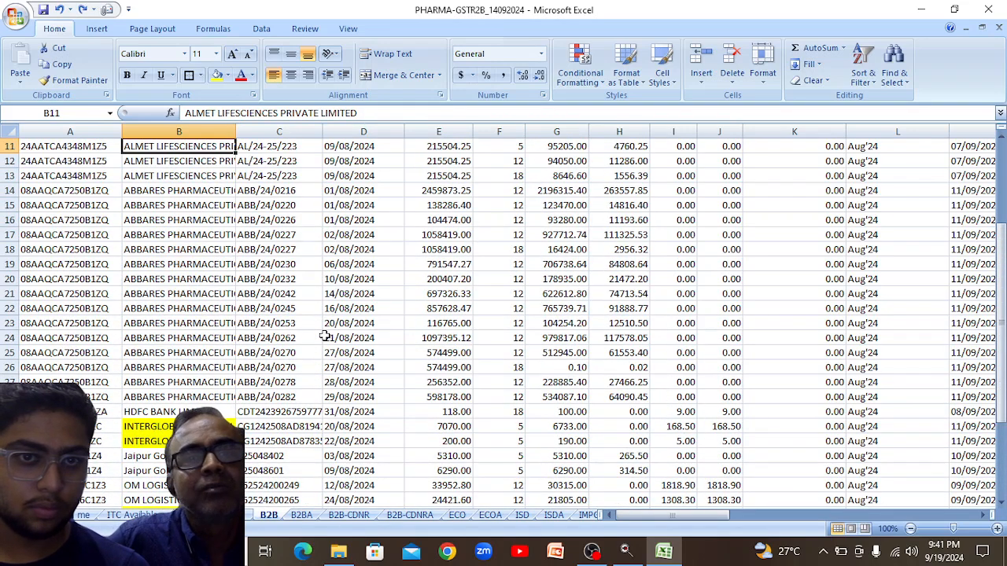
key("Up")
key("Up")
key("Up")
key("Up")
key("Up")
key("Down")
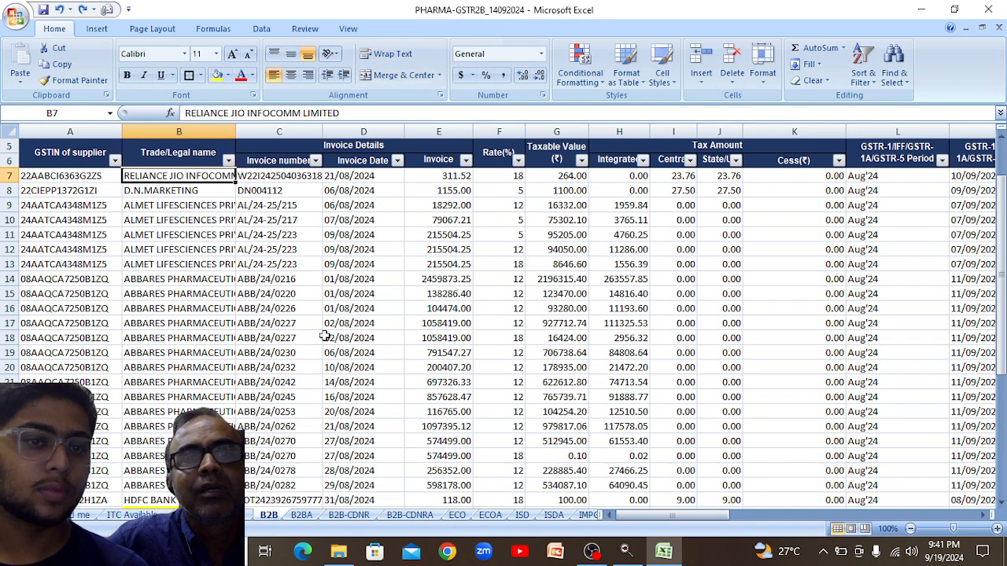
key("Down")
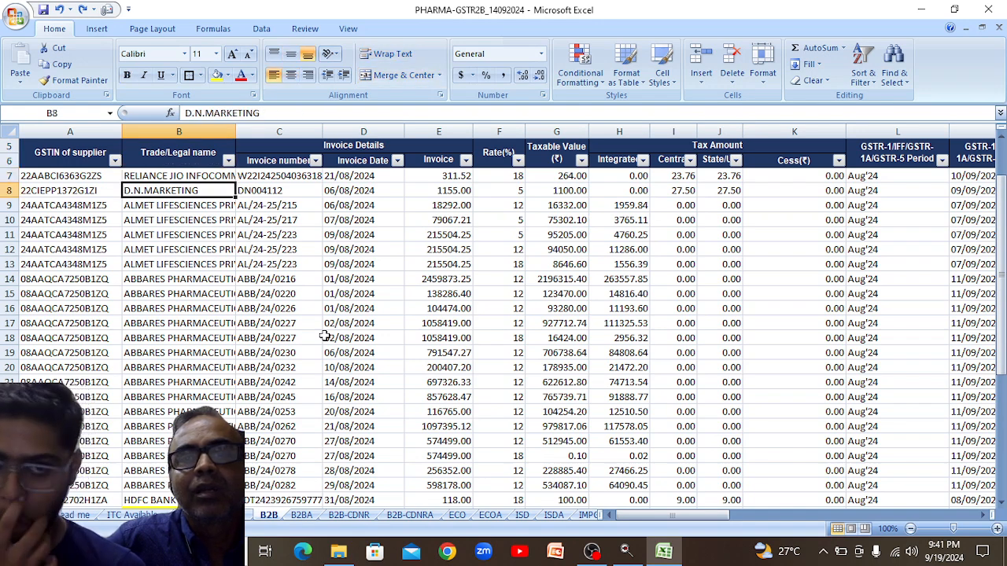
- Undo the stray yellow fill on HDFC BANK LIMITED in B29 and fill the D.N.MARKETING supplier cell B8 yellow instead
key("ctrl+Down")
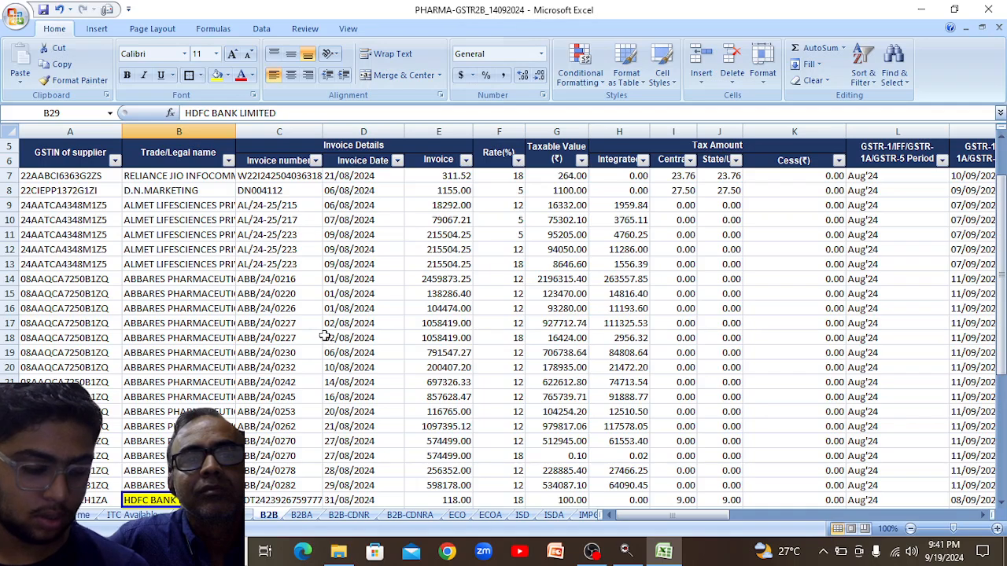
key("ctrl+z")
left_click(225, 195)
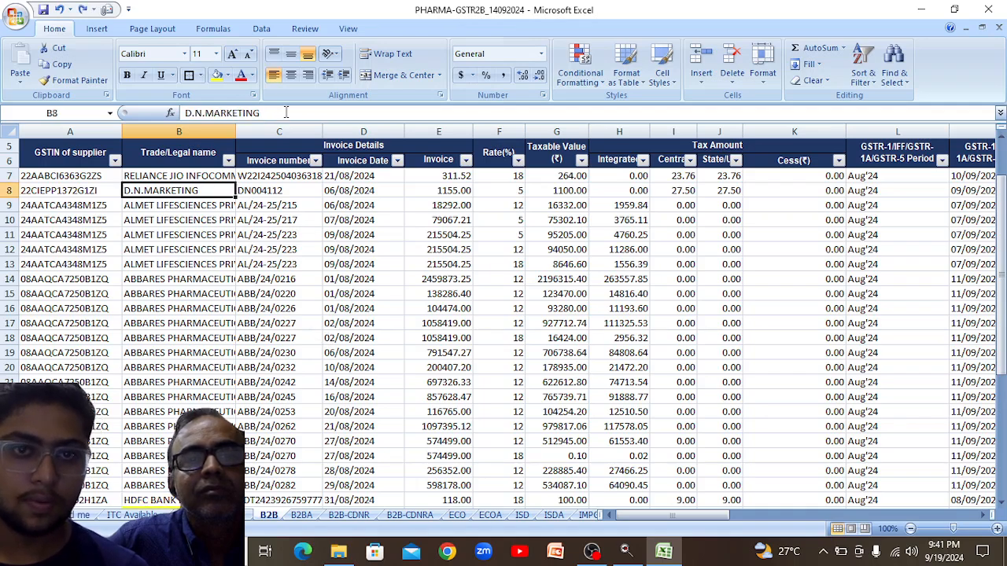
left_click(216, 75)
key("Up")
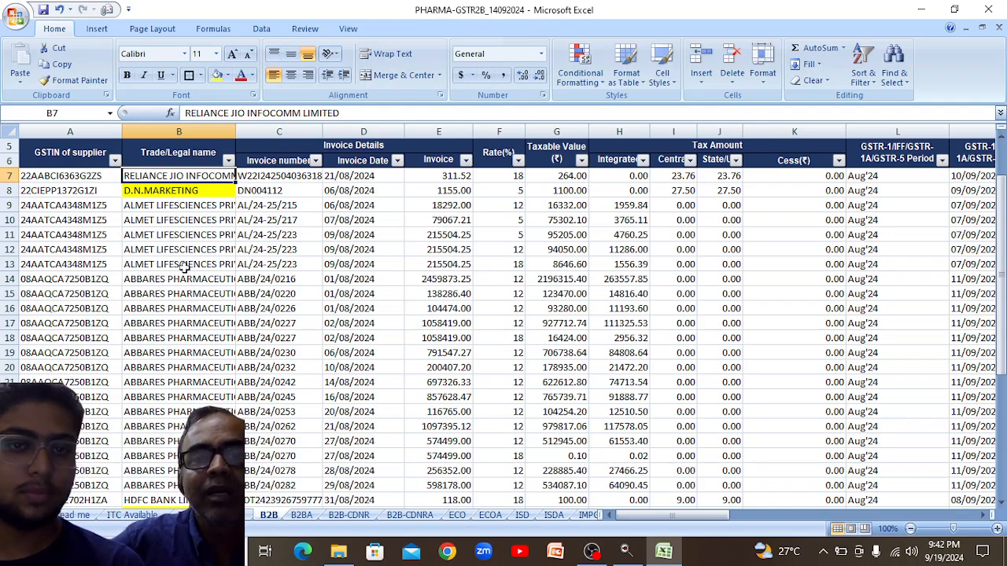
- Review the tax rates in column F row by row from the first ABBARES invoices down to row 38
mouse_move(447, 176)
left_mouse_down()
mouse_move(621, 191)
mouse_move(672, 175)
mouse_move(452, 177)
left_mouse_up()
left_click(500, 282)
key("Down")
key("Down")
key("Down")
key("Down")
key("Down")
key("Down")
key("Down")
key("Down")
key("Down")
key("Down")
key("Down")
key("Down")
key("Down")
key("Down")
key("Down")
key("Down")
key("Down")
key("Down")
key("Down")
key("Down")
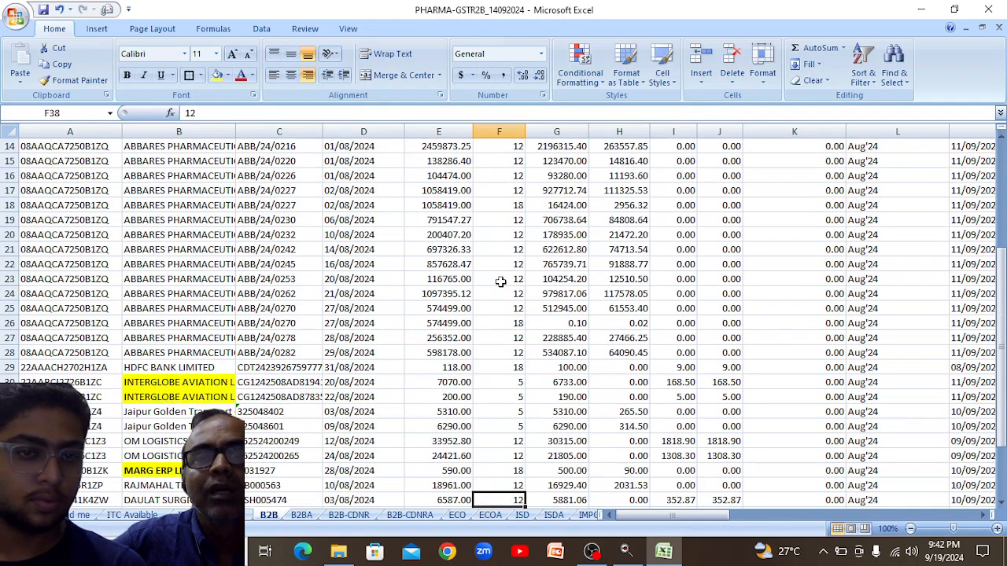
- Fill the TATA SIA AIRLINES LIMITED supplier cell B43 in the last invoice row with yellow
key("Up")
key("Left")
key("Left")
key("Up")
key("Left")
key("Up")
key("Left")
key("Down")
key("Down")
key("Down")
key("Down")
key("Up")
key("Up")
key("Down")
key("Down")
key("Down")
key("Down")
key("Down")
key("Down")
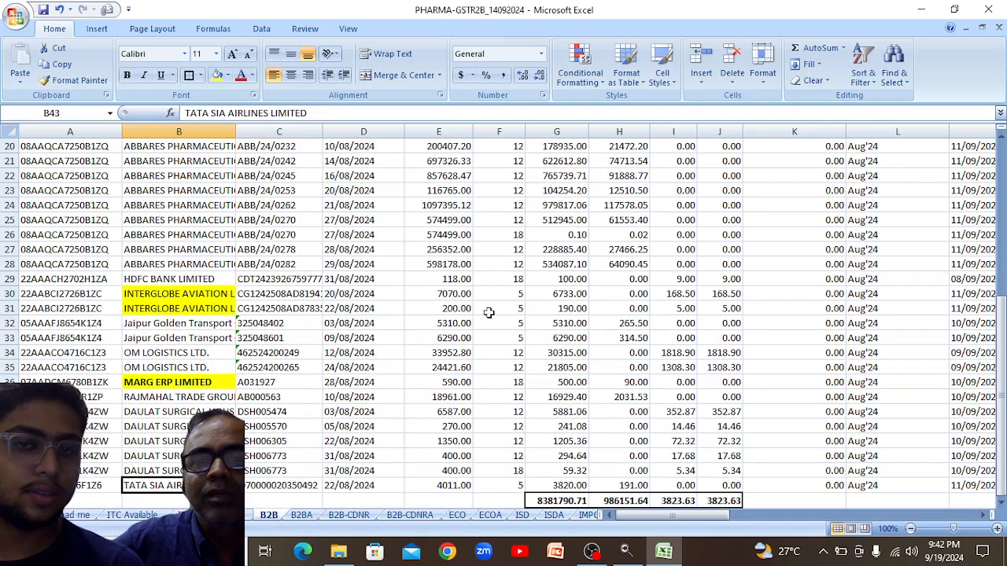
left_click(217, 75)
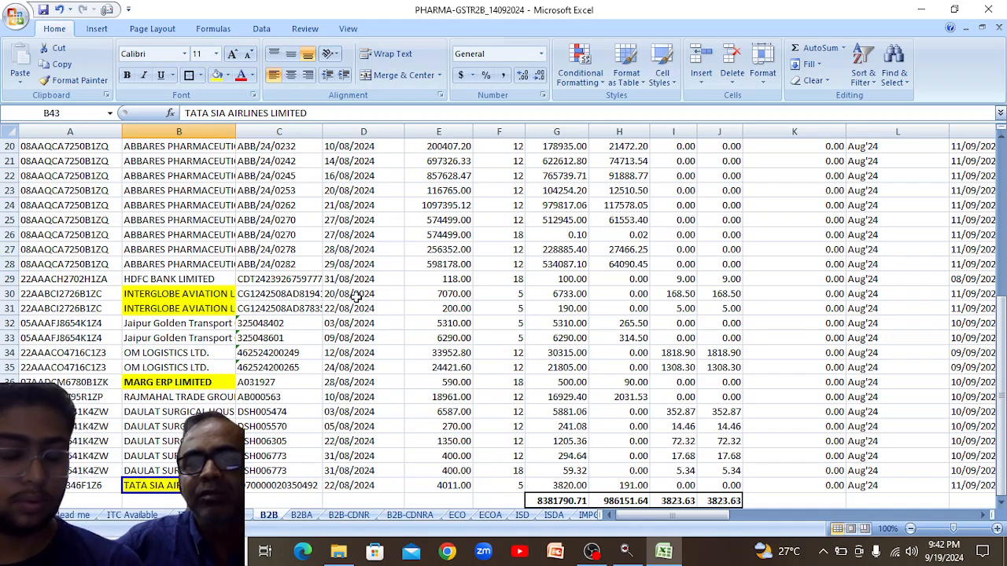
- Sort the invoice list by the yellow cell color in the Trade/Legal name column
key("ctrl+Up")
key("ctrl+Up")
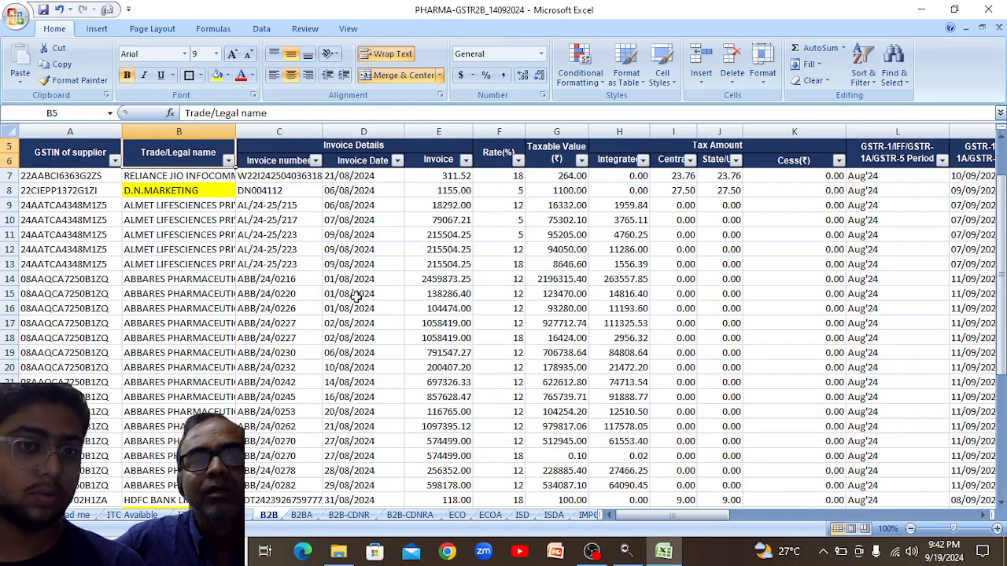
left_click(229, 161)
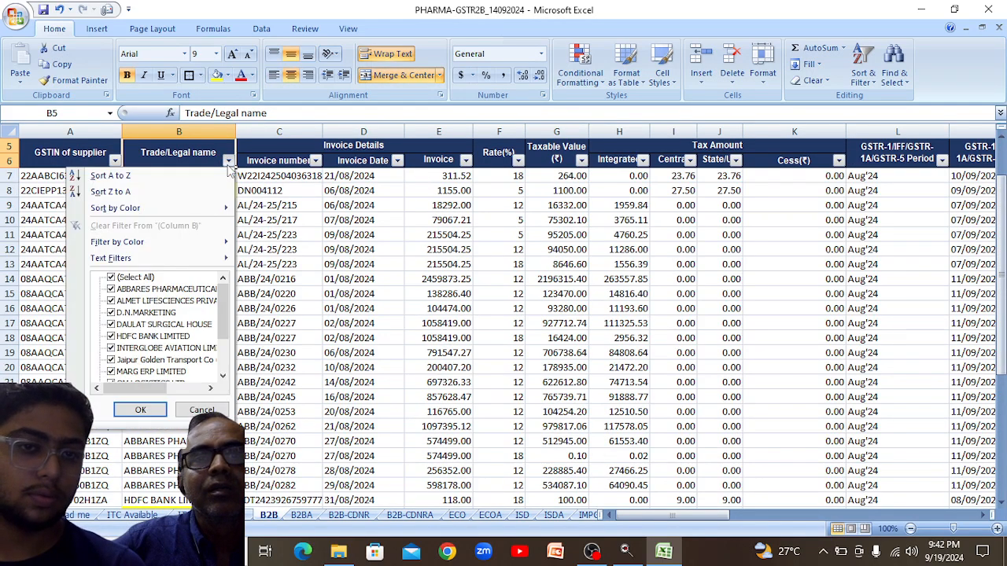
mouse_move(152, 208)
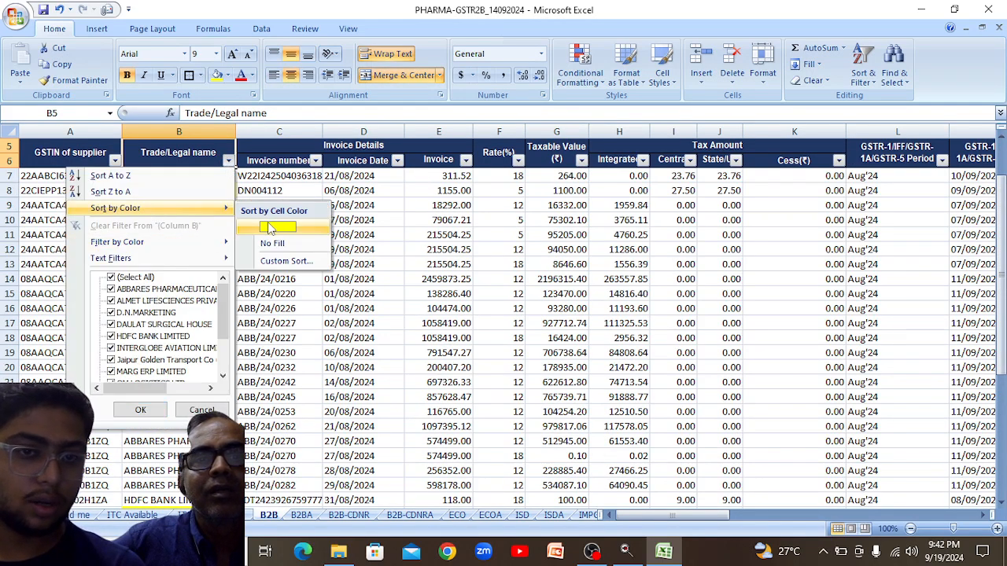
left_click(267, 222)
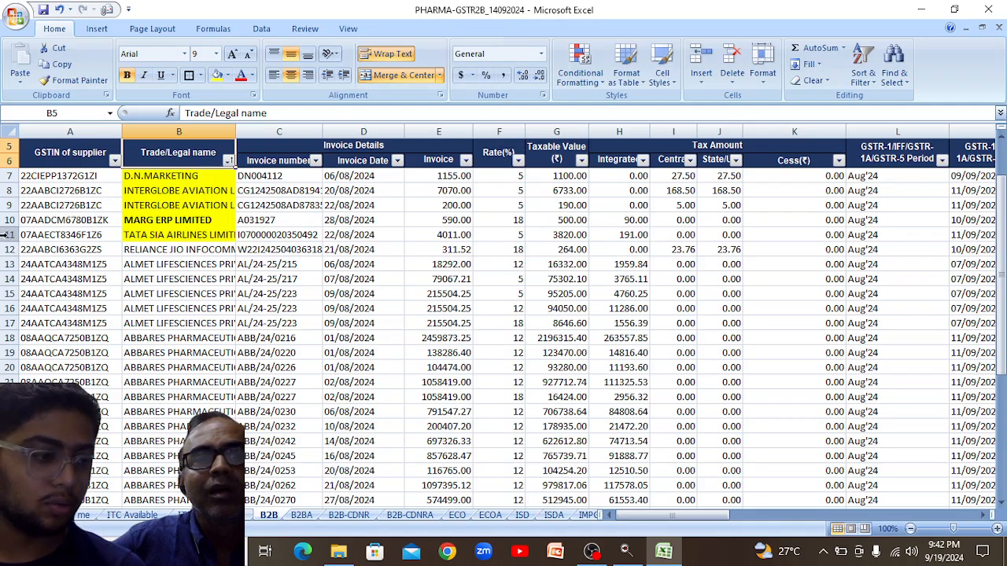
left_click(330, 248)
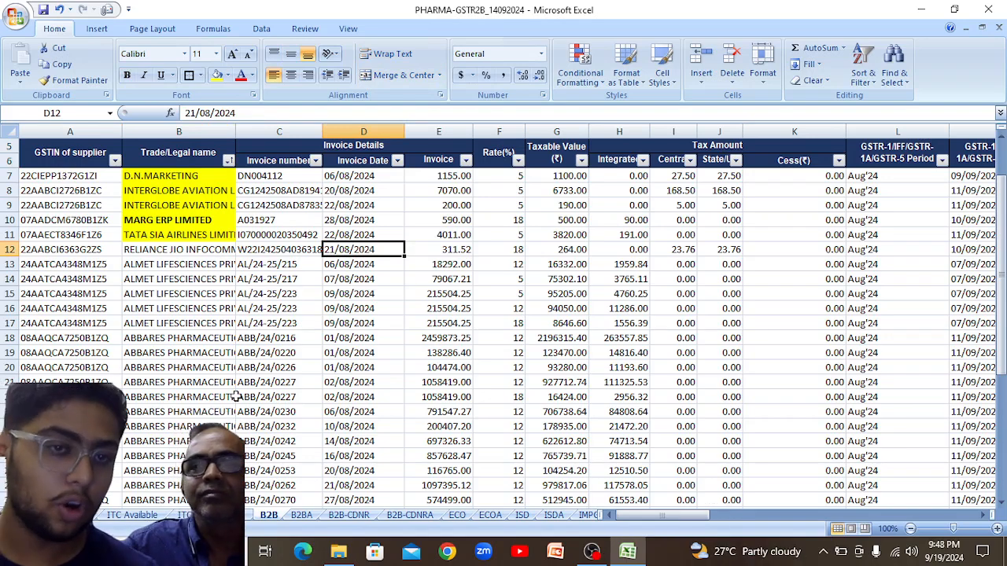
- Remove the fill from supplier cells B7:B11 and the bold from MARG ERP LIMITED in B10
left_click_drag(169, 236, 190, 175)
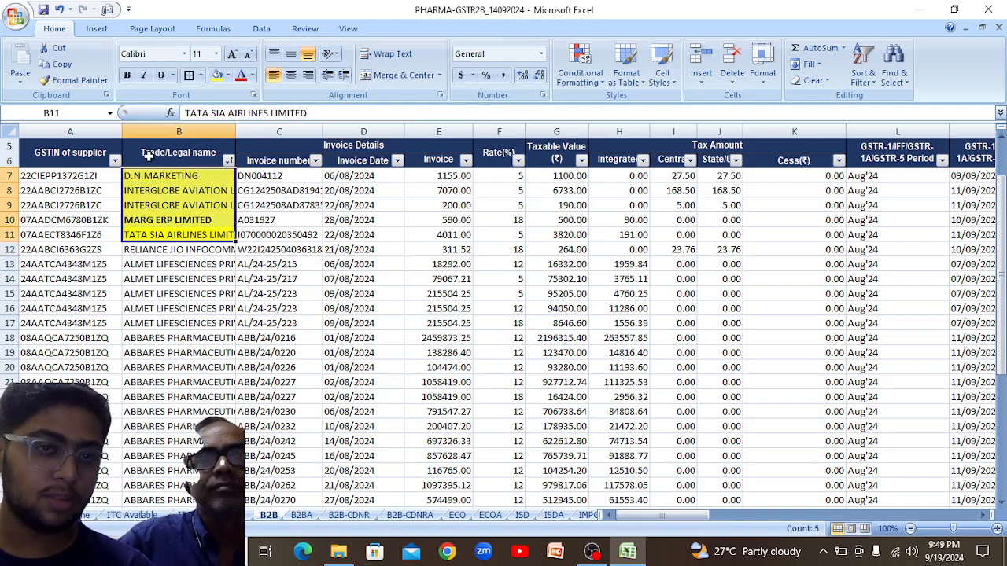
left_click(227, 75)
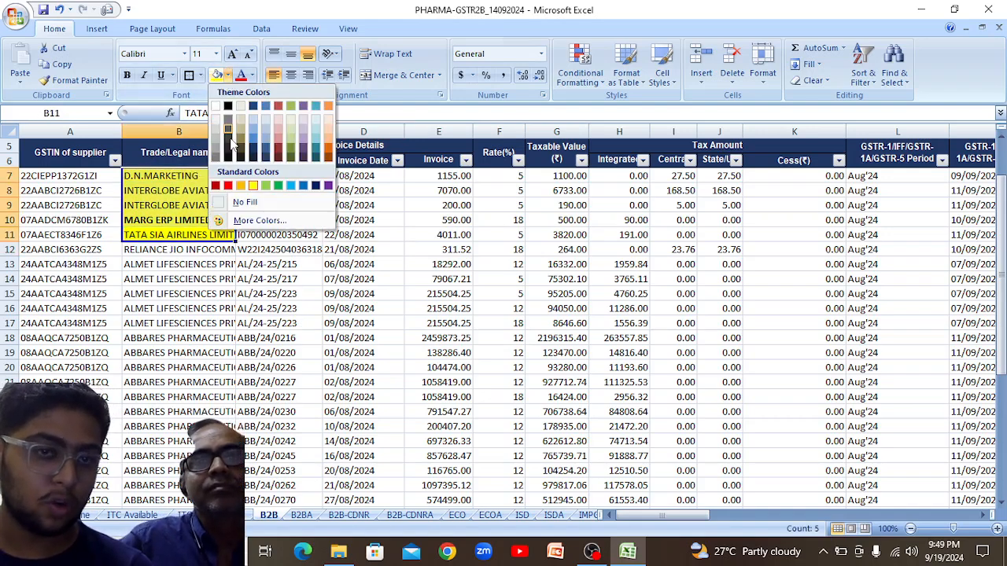
left_click(250, 202)
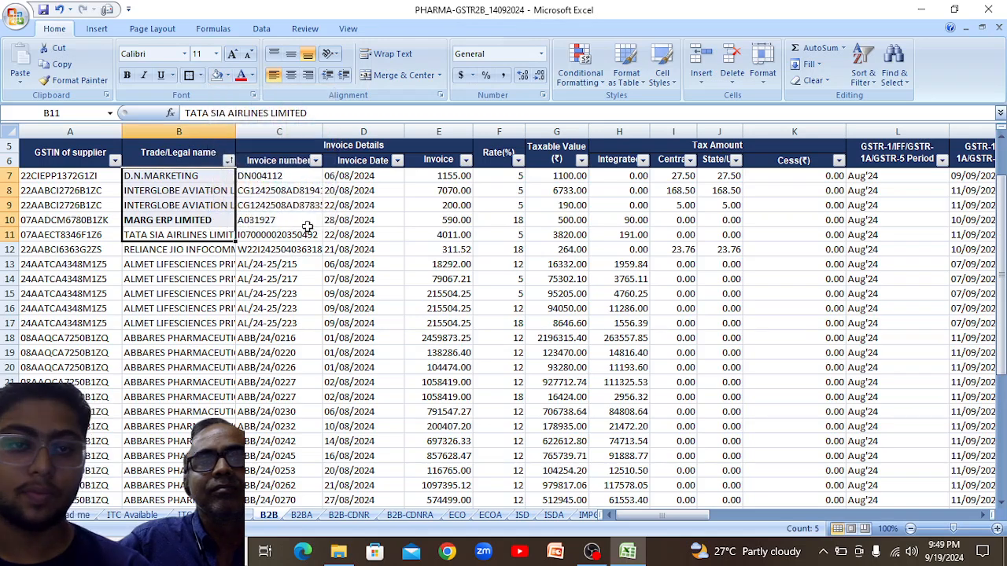
left_click(222, 221)
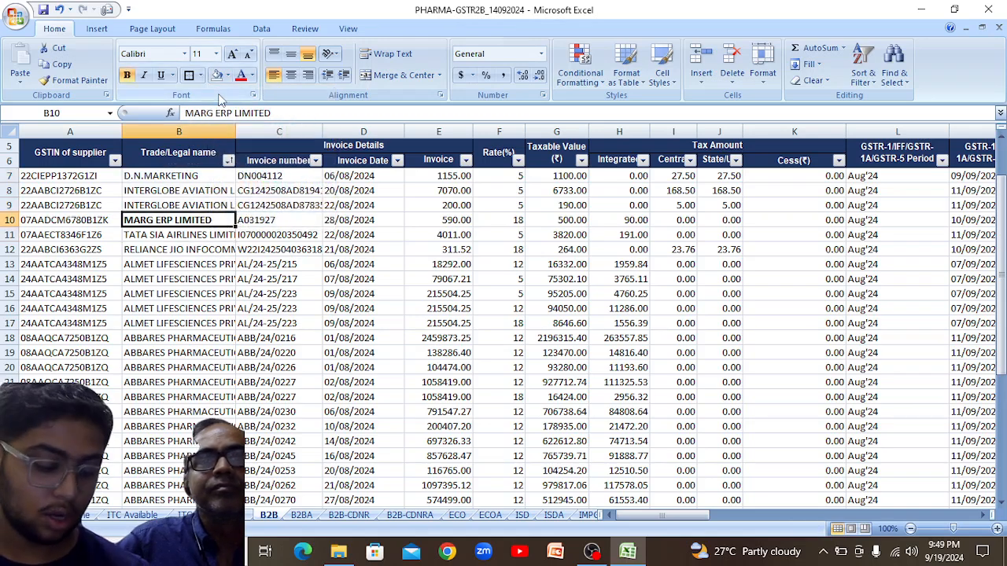
left_click(222, 311)
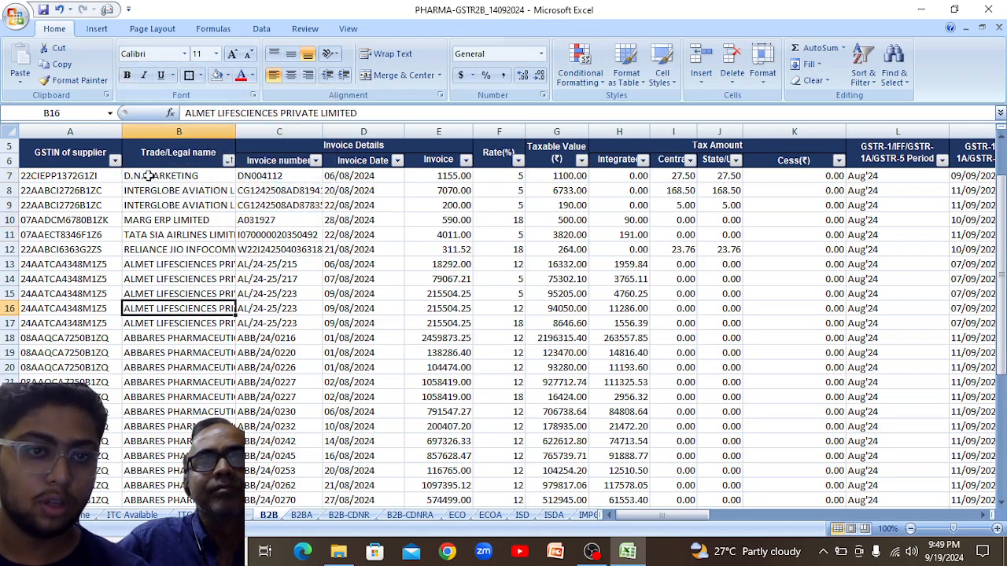
- Try to re-sort the Trade/Legal name column by cell color using No Fill
left_click(228, 160)
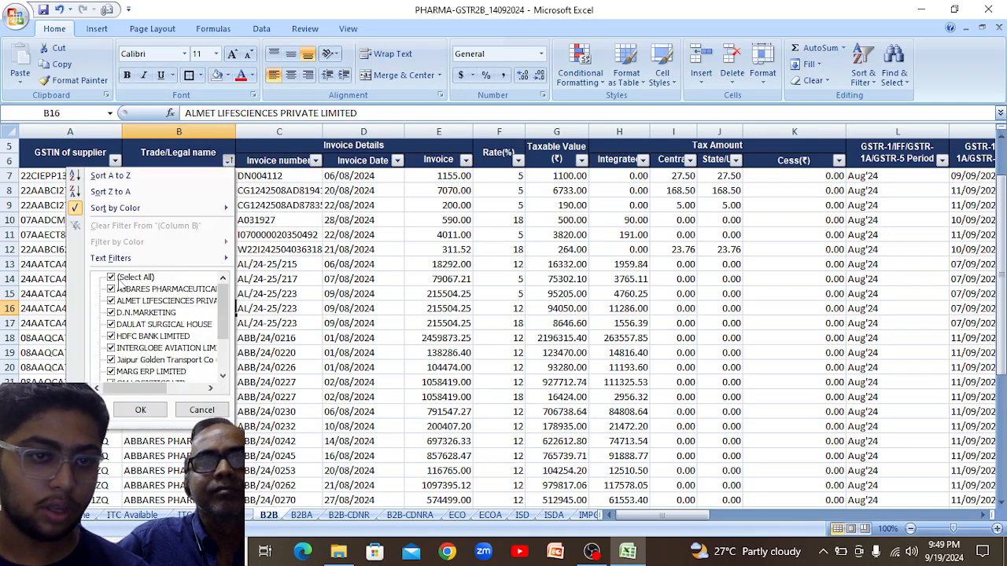
mouse_move(130, 209)
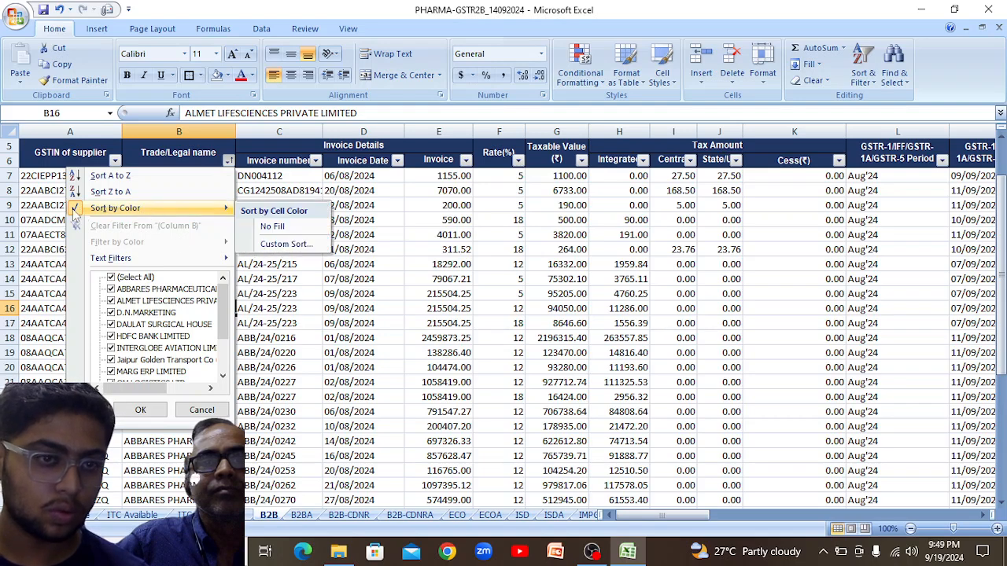
left_click(294, 229)
left_click(308, 265)
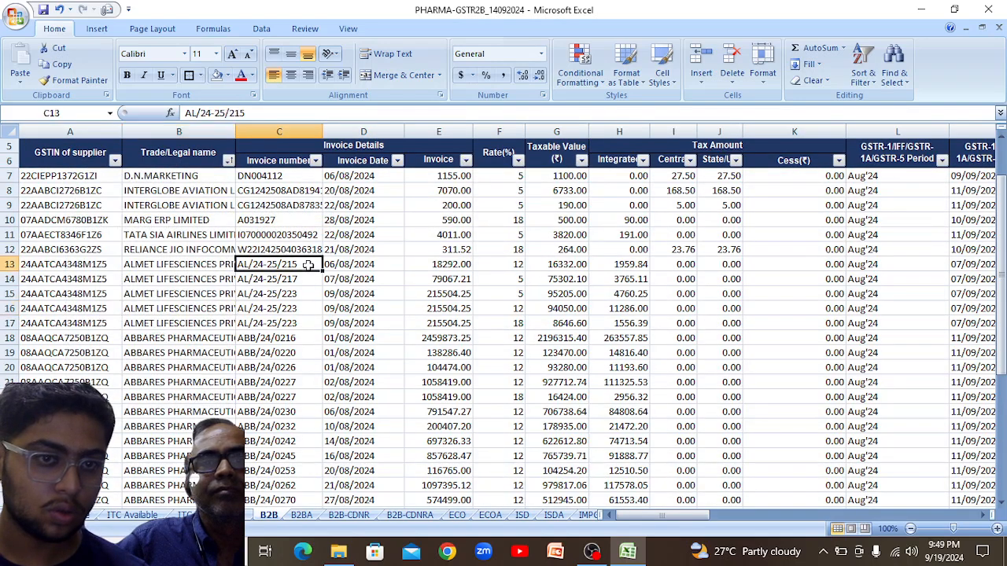
- Sort the invoice list by Trade/Legal name from A to Z and check the rows down to the totals
left_click(227, 161)
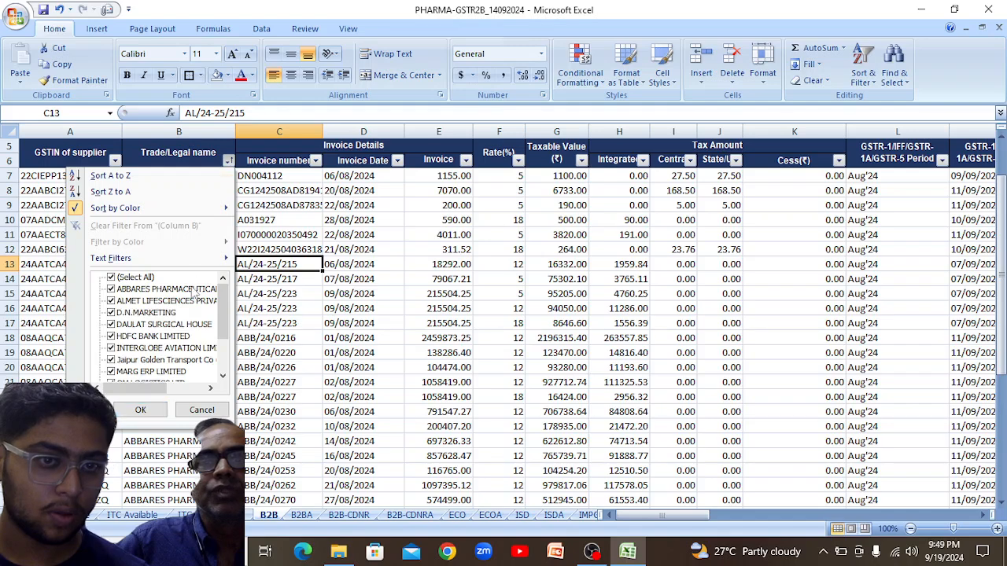
left_click(174, 180)
left_click(348, 278)
scroll(411, 254, "down", 15)
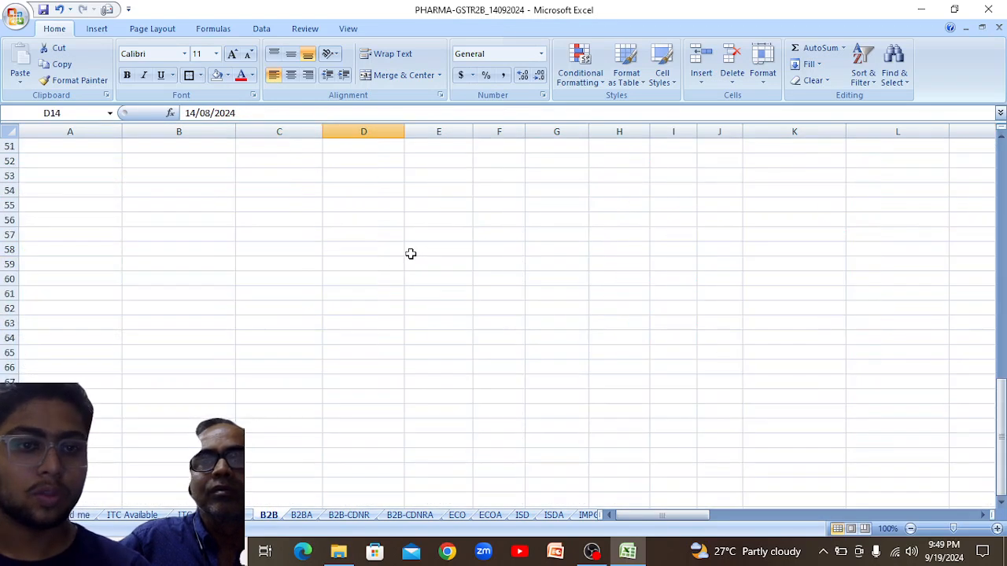
left_click_drag(1000, 433, 1000, 481)
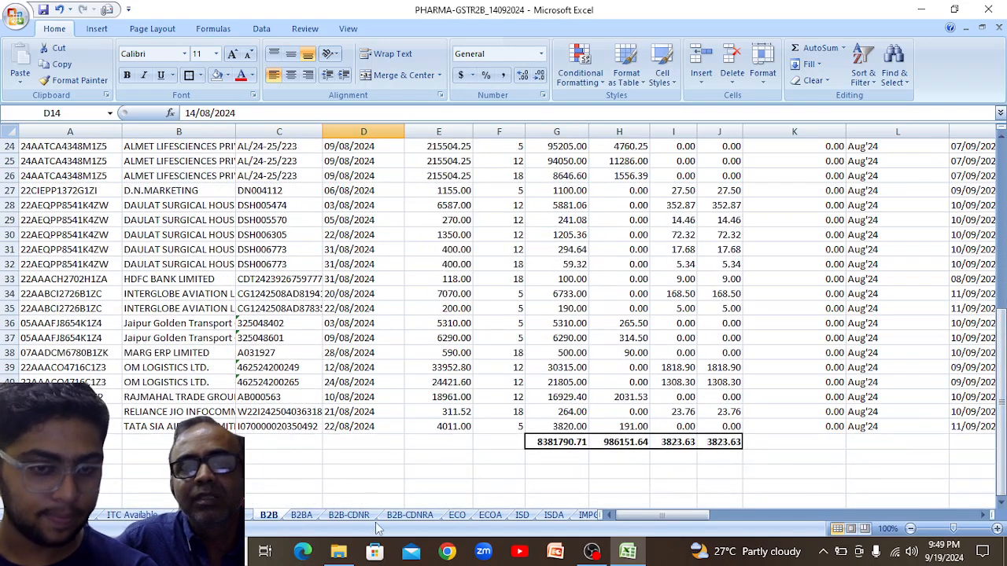
- In the B2B-CDNR sheet, delete the Note Supply type, Place of supply and Supply Attract Reverse Charge columns
left_click(348, 514)
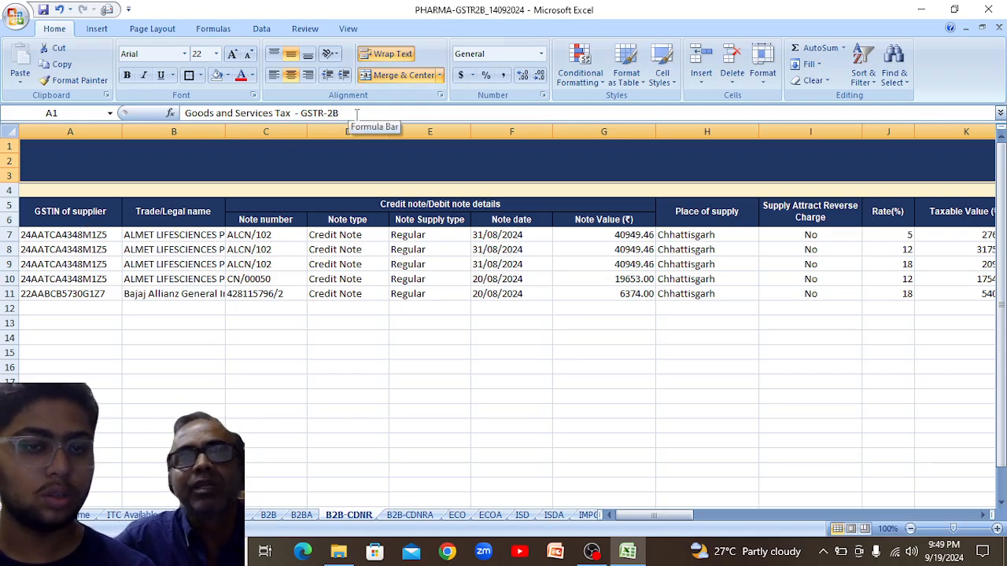
left_click(432, 130)
right_click(432, 130)
left_click(476, 225)
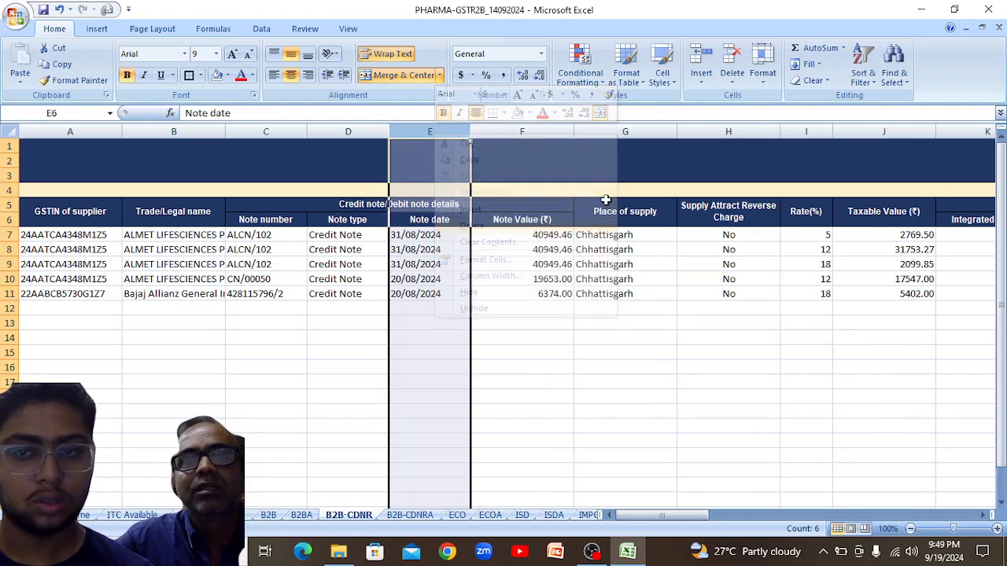
left_click_drag(609, 131, 757, 134)
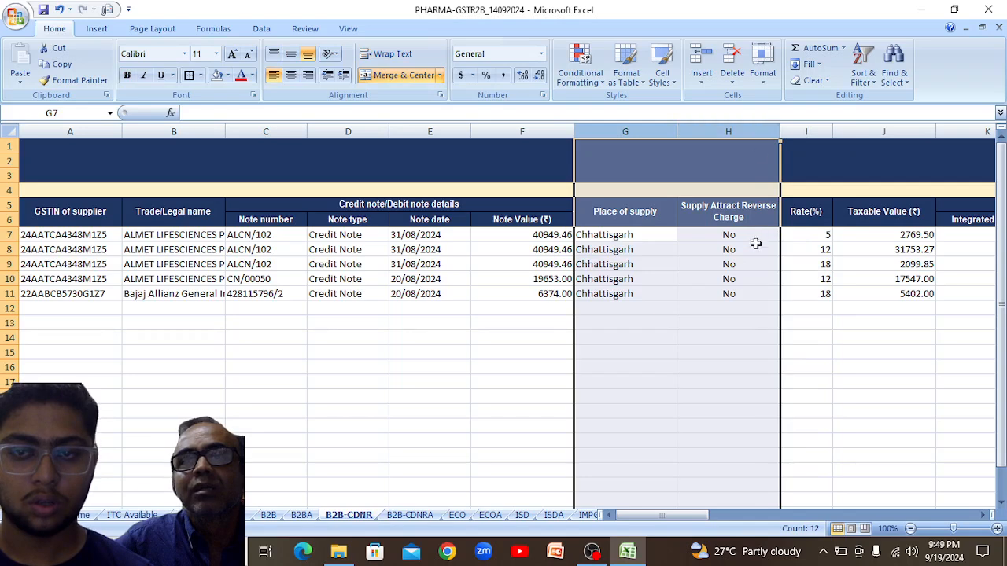
right_click(732, 138)
left_click(767, 220)
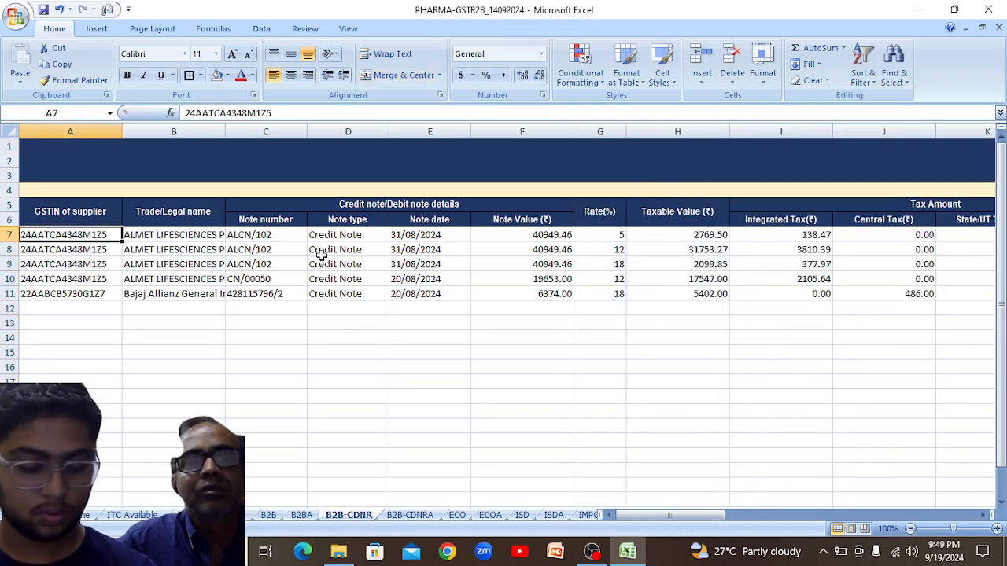
- Copy all the B2B-CDNR credit note rows, A7:T11, and paste them at A48 below the totals in the B2B sheet
key("ctrl+shift+Down")
key("ctrl+shift+Right")
key("ctrl+c")
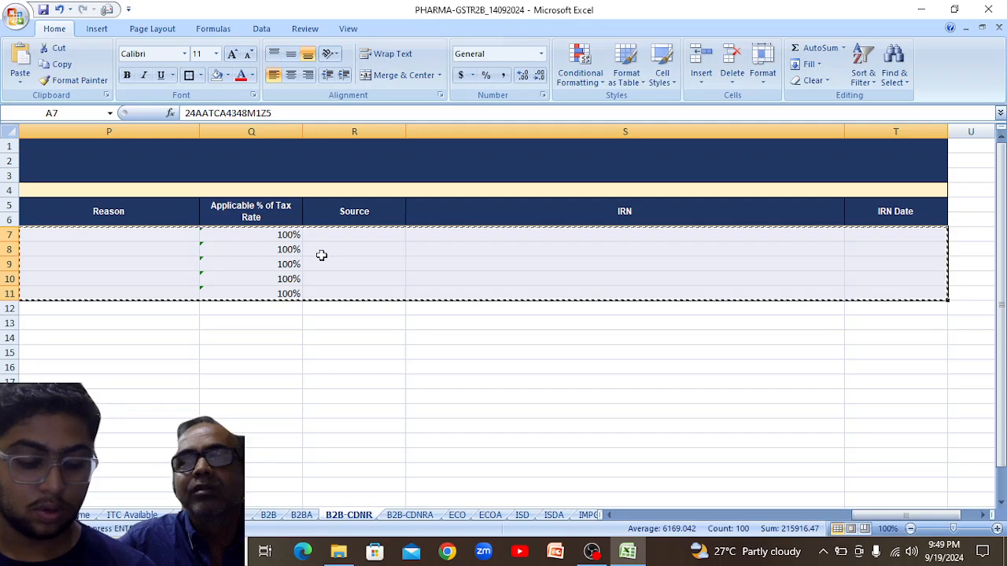
key("alt+Tab")
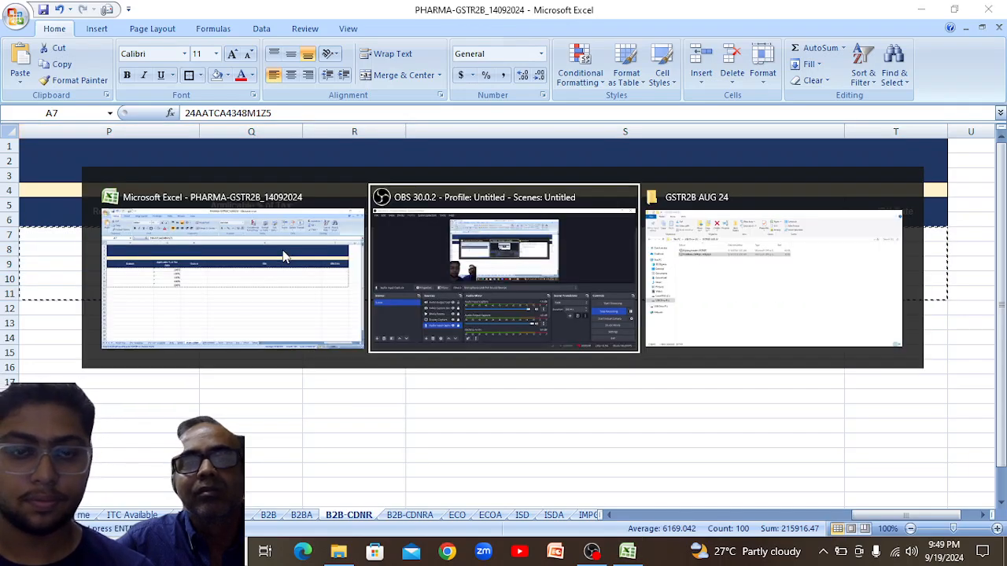
left_click(197, 265)
key("alt")
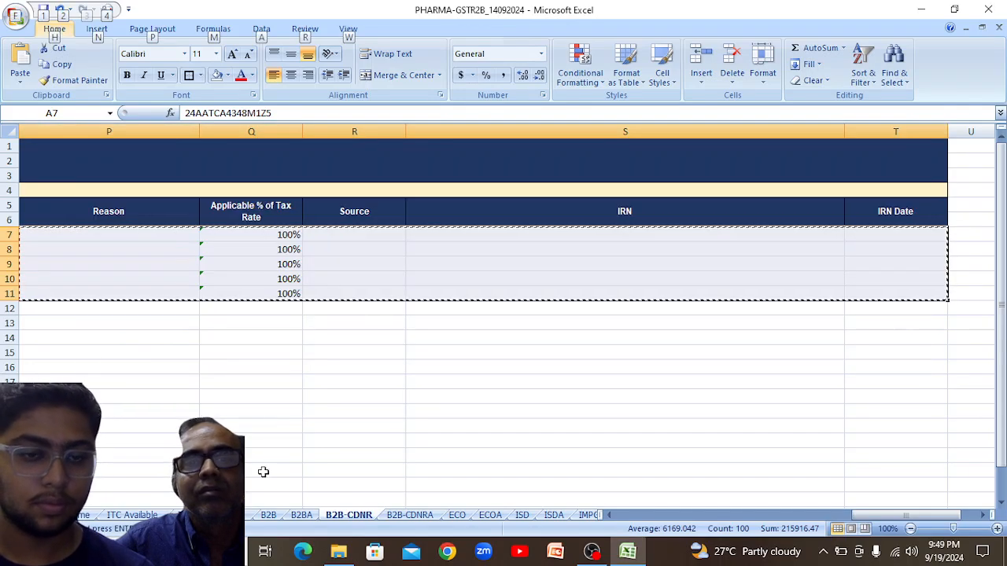
left_click(269, 515)
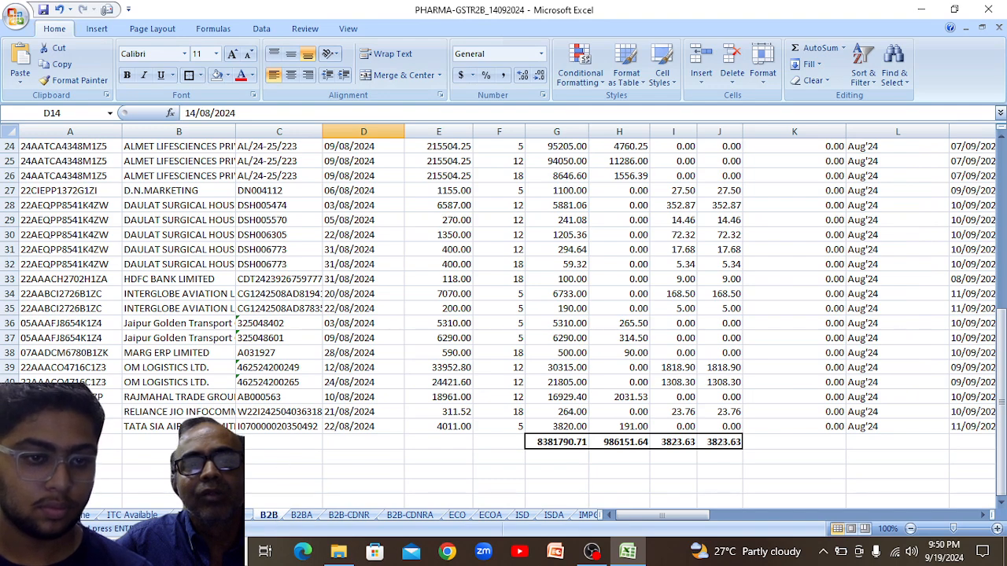
key("ctrl+Left")
key("Page_Down")
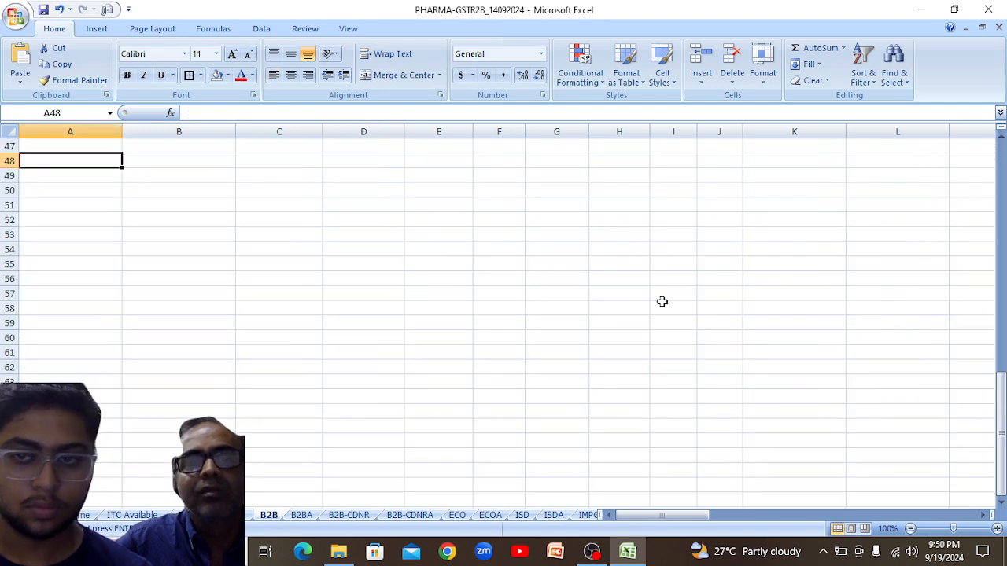
key("ctrl+v")
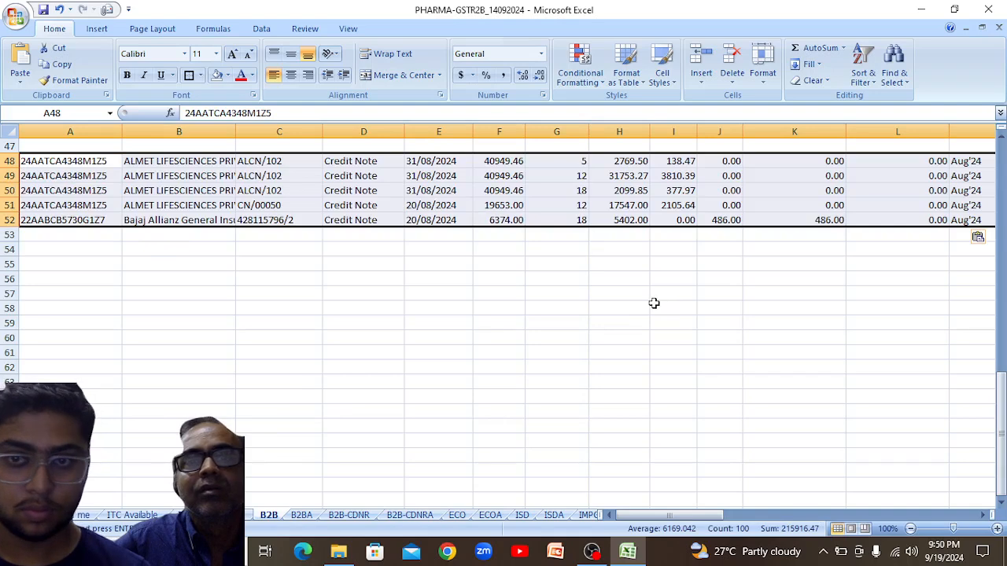
left_click(654, 303)
- Delete the Credit Note type cells D48:D52 and shift the remaining cells left to match the invoice columns
left_click_drag(1001, 440, 1001, 420)
left_click_drag(338, 338, 357, 397)
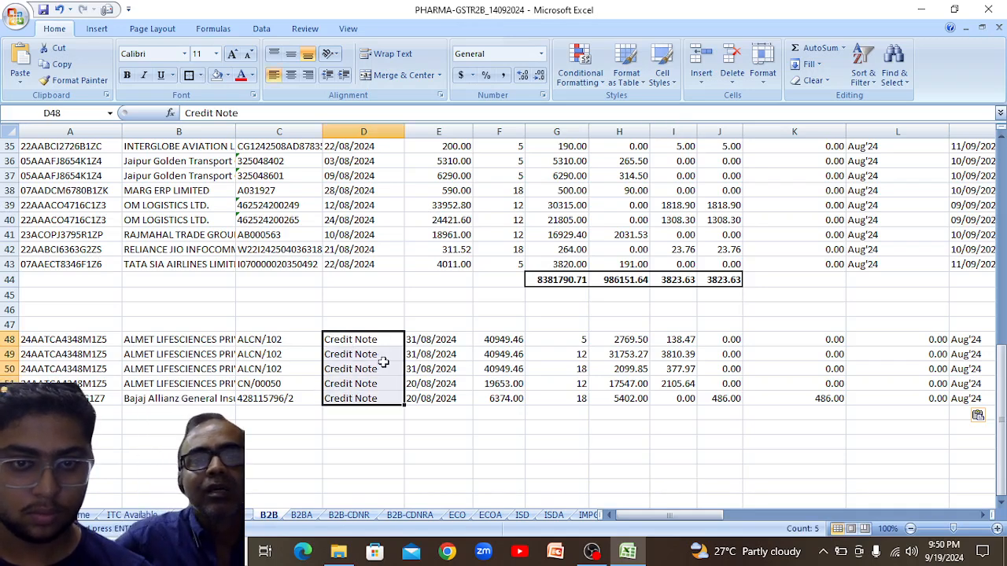
right_click(385, 369)
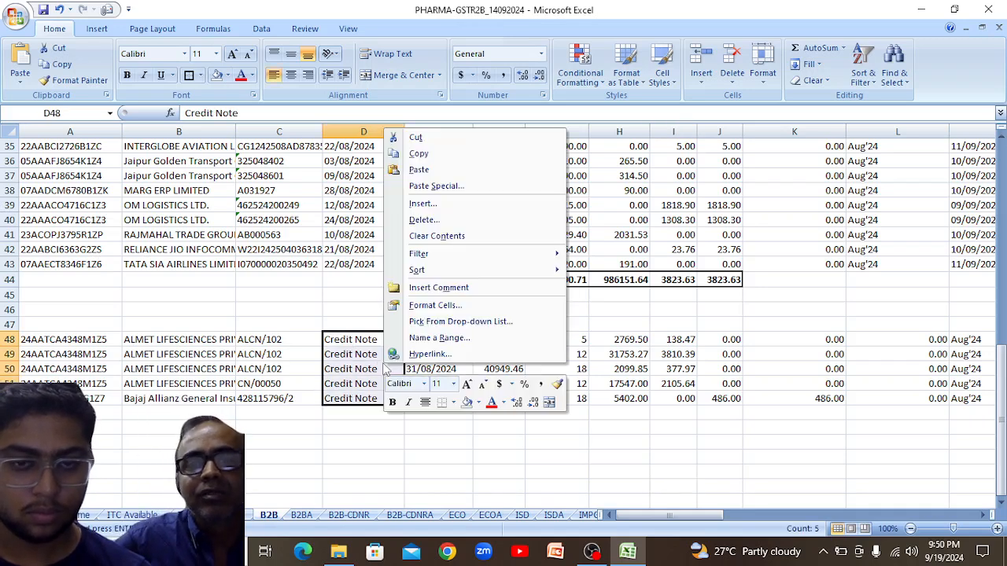
left_click(445, 226)
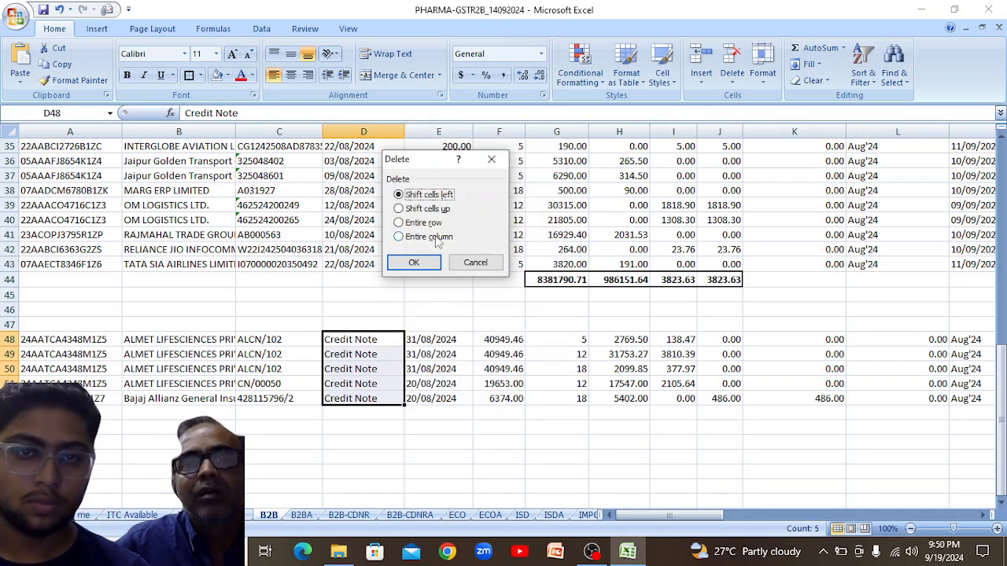
left_click(434, 260)
left_click(503, 399)
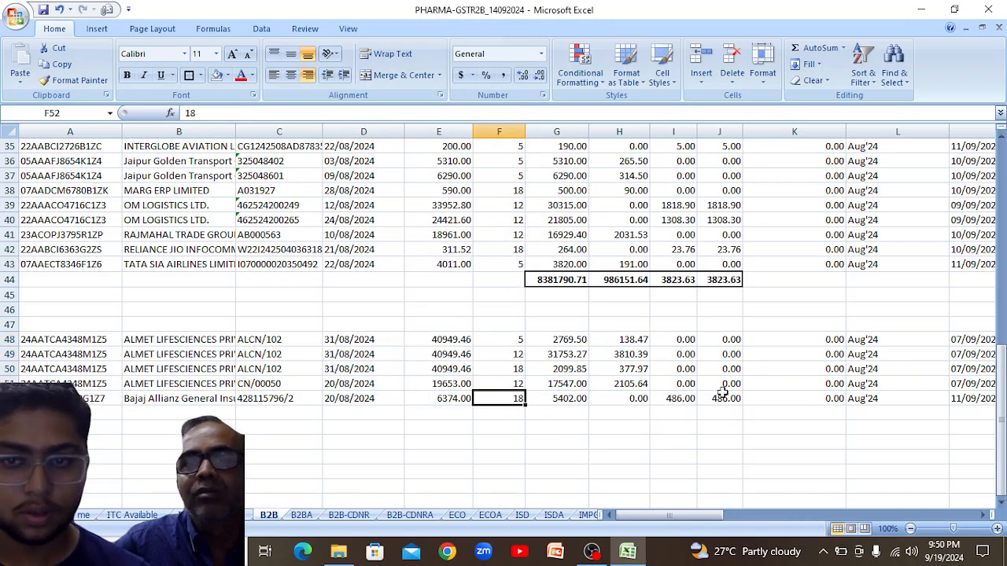
- Sum the credit notes' taxable value and tax columns, G48:J52, into row 53
left_click_drag(722, 392, 723, 343)
left_click_drag(676, 389, 665, 347)
left_click_drag(634, 382, 632, 346)
left_click_drag(562, 399, 720, 397)
left_click(568, 338)
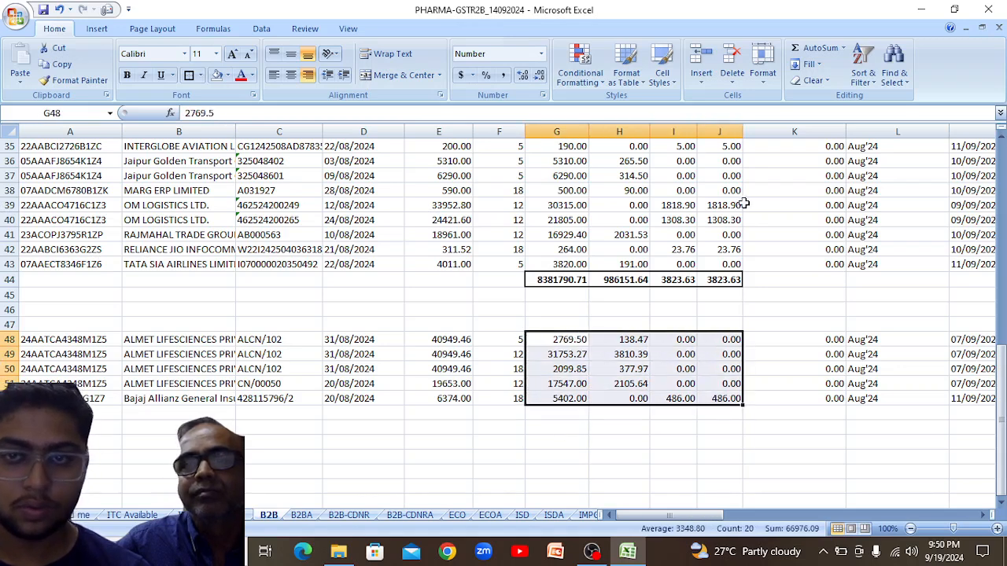
left_click(818, 48)
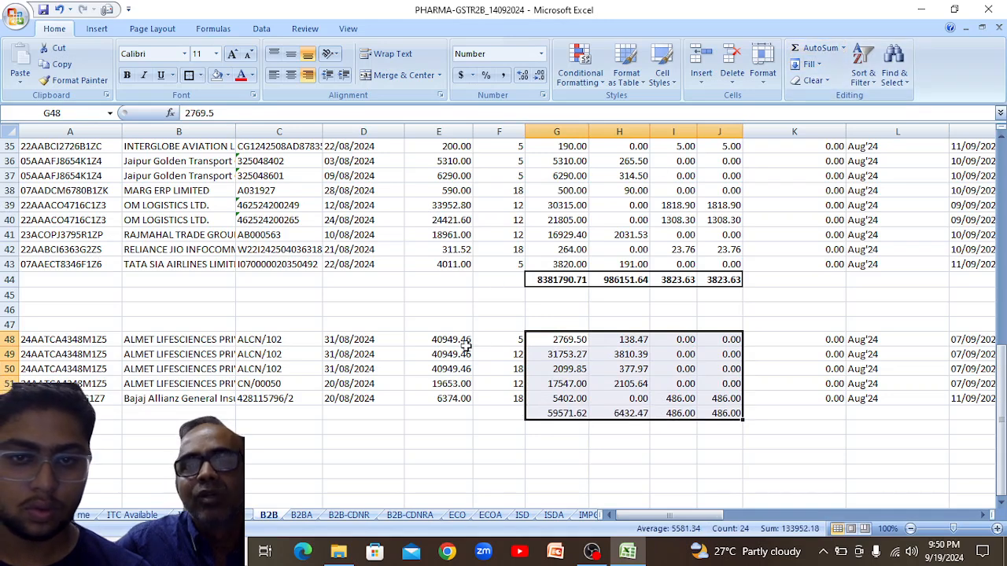
- Total the credit note values E48:E52 in E53 and the invoice values E7:E43 in E44
left_click_drag(467, 344, 456, 398)
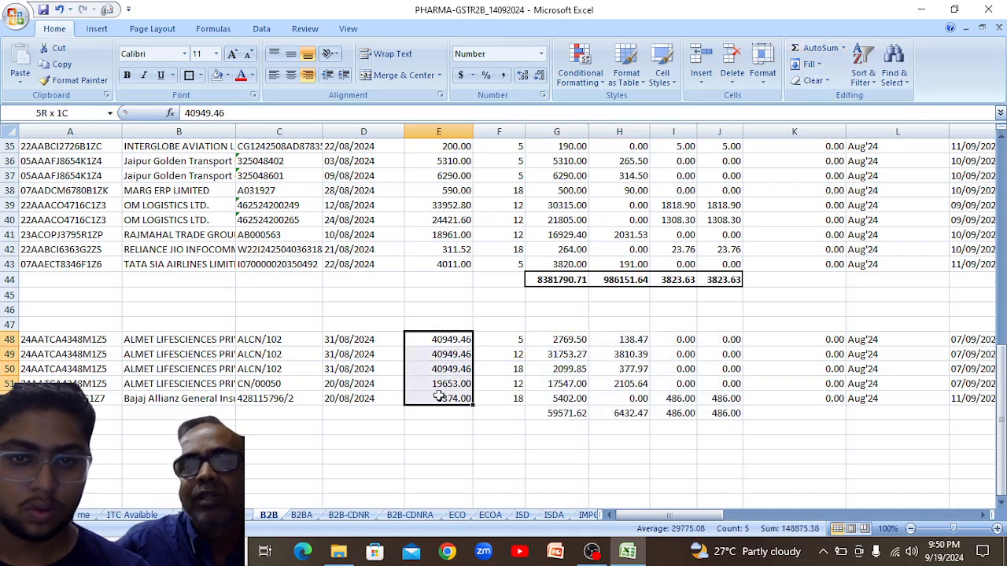
left_click(822, 50)
left_click(466, 262)
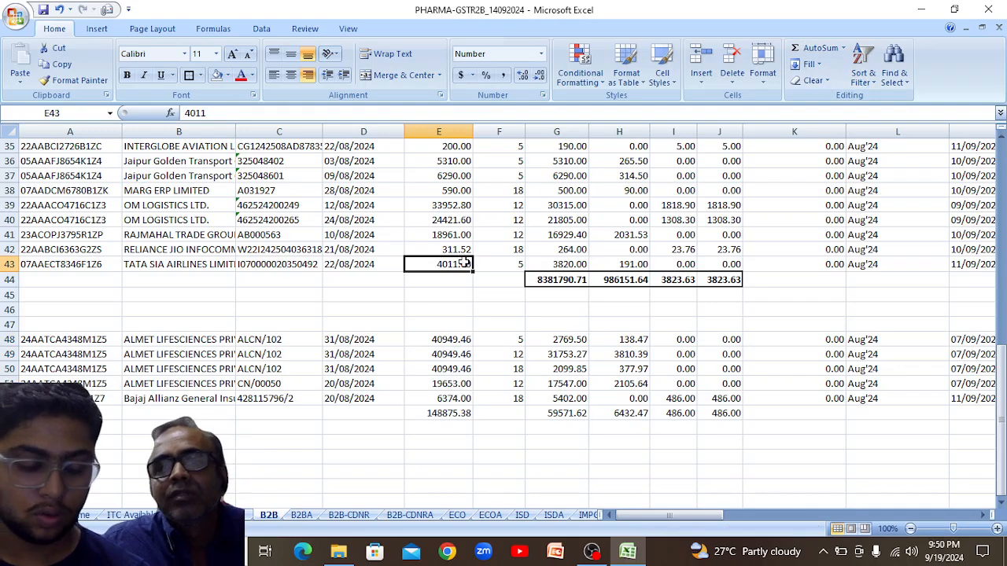
key("ctrl+shift+Up")
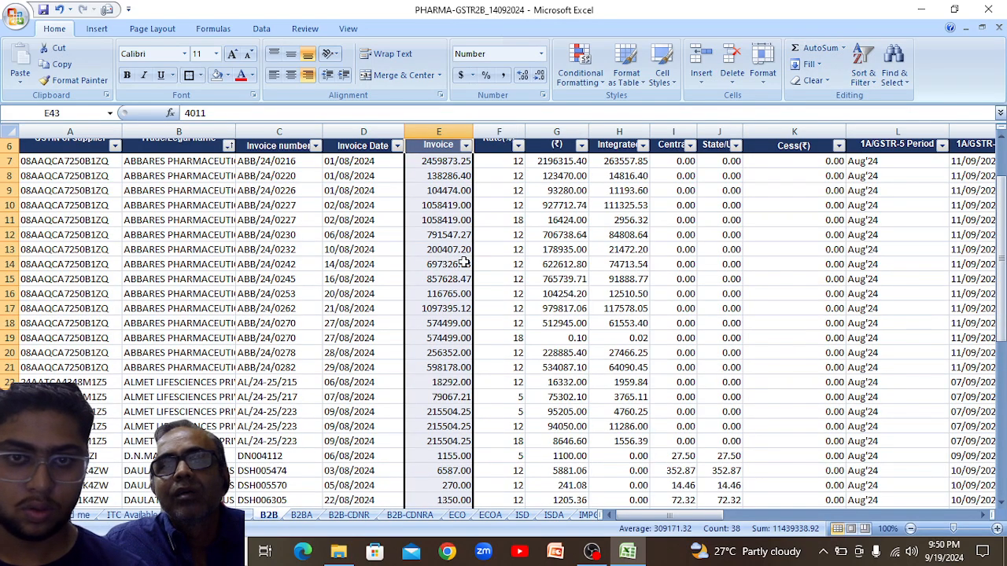
left_click(466, 160)
key("ctrl+shift+Down")
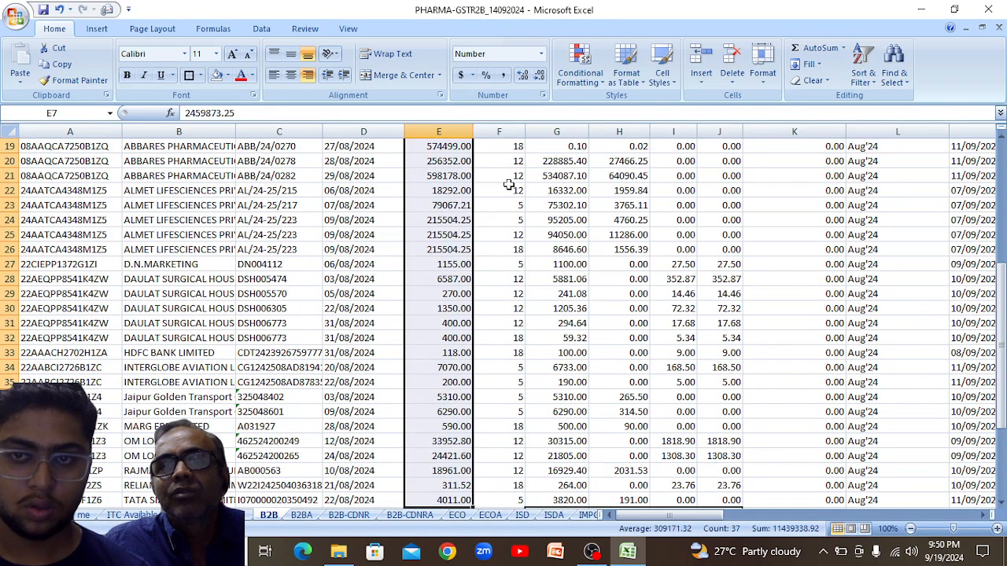
left_click(818, 48)
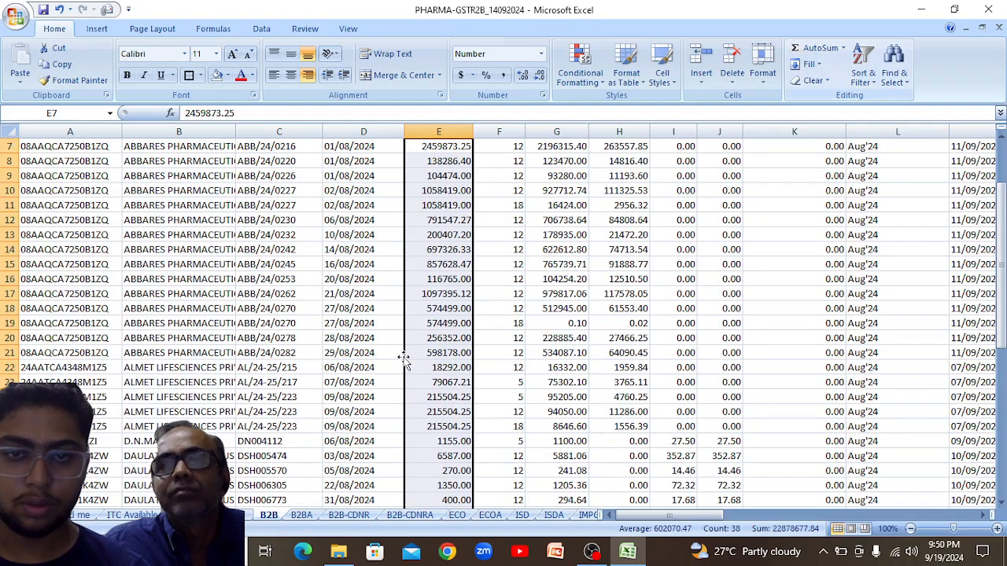
left_click_drag(1002, 236, 1002, 484)
- Format the credit note totals in E53:J53 as bold with an outside border
left_click(652, 426)
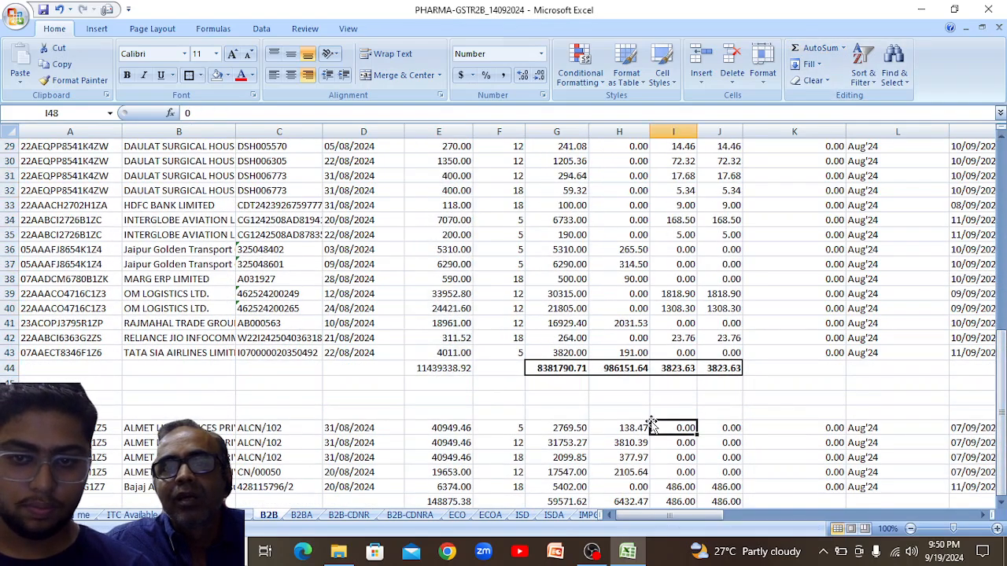
key("Down")
key("Down")
key("Down")
key("Down")
key("Down")
key("Down")
key("Down")
key("Down")
key("Down")
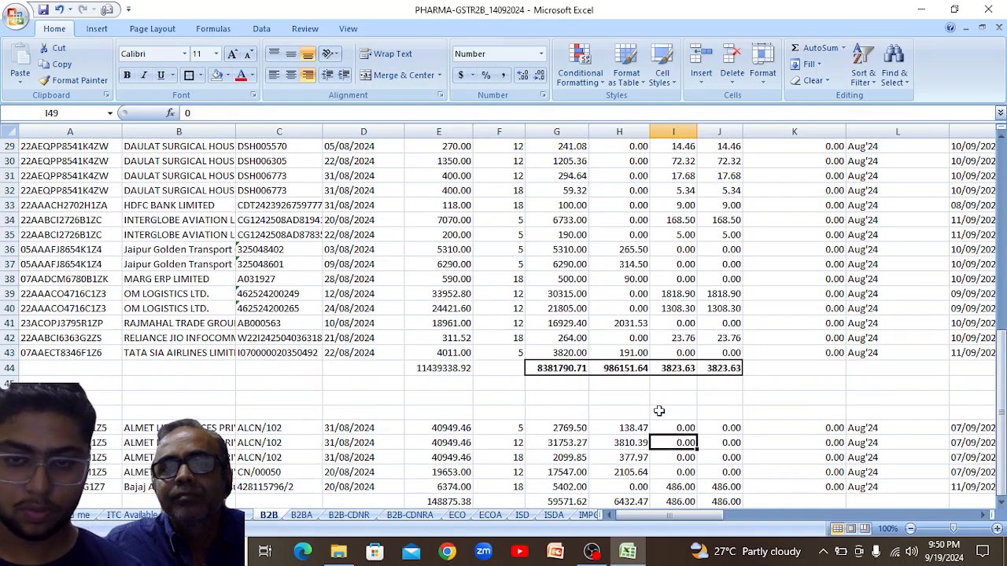
key("Down")
key("Down")
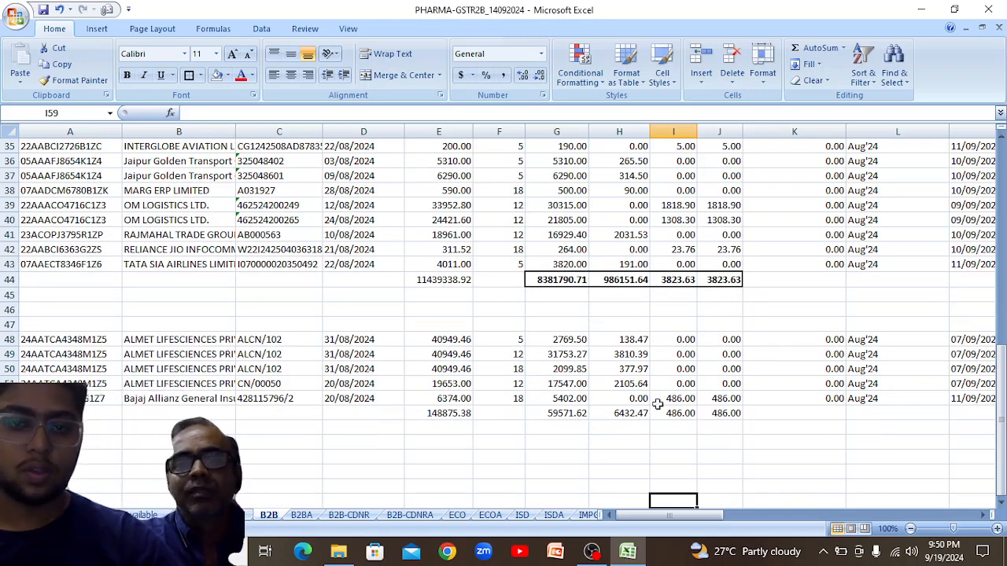
left_click_drag(437, 415, 730, 414)
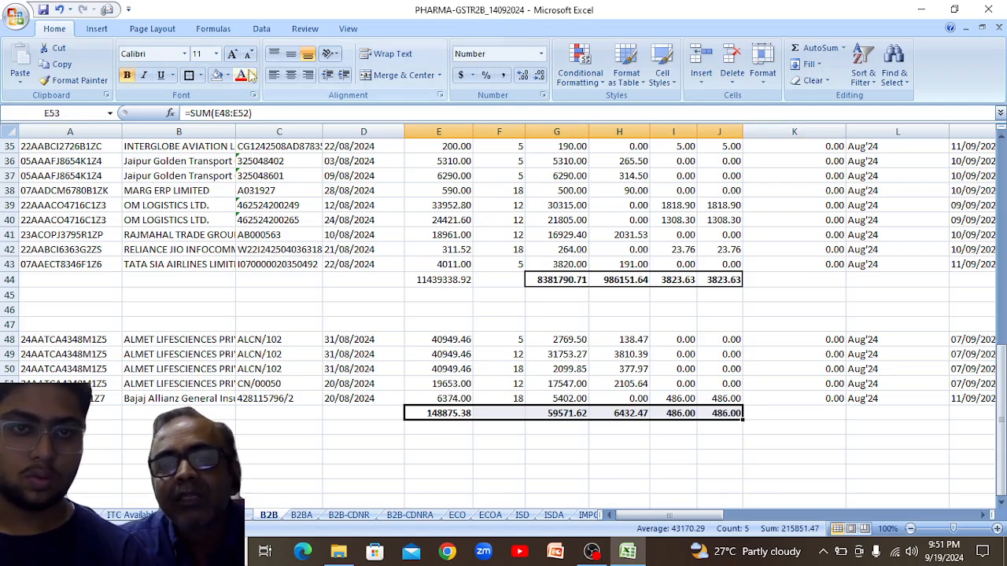
key("ctrl+z")
- Format the invoice value total in E44 as bold with an outside border
left_click(463, 278)
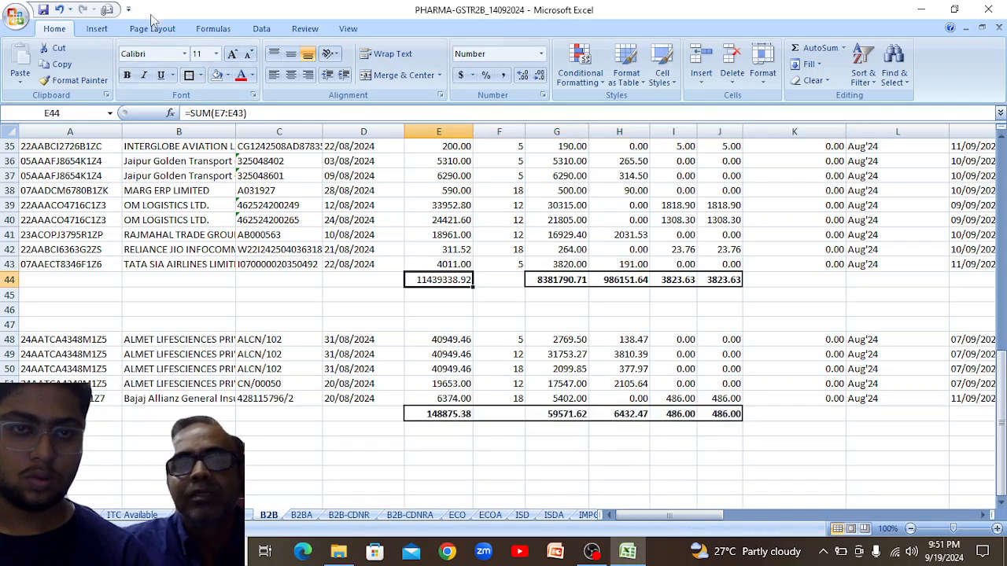
left_click(189, 76)
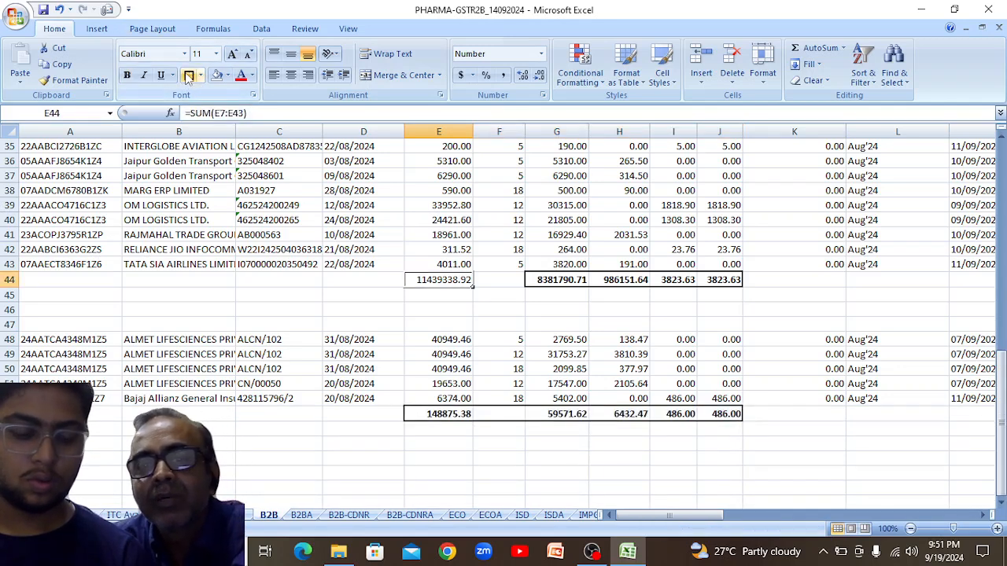
left_click(451, 456)
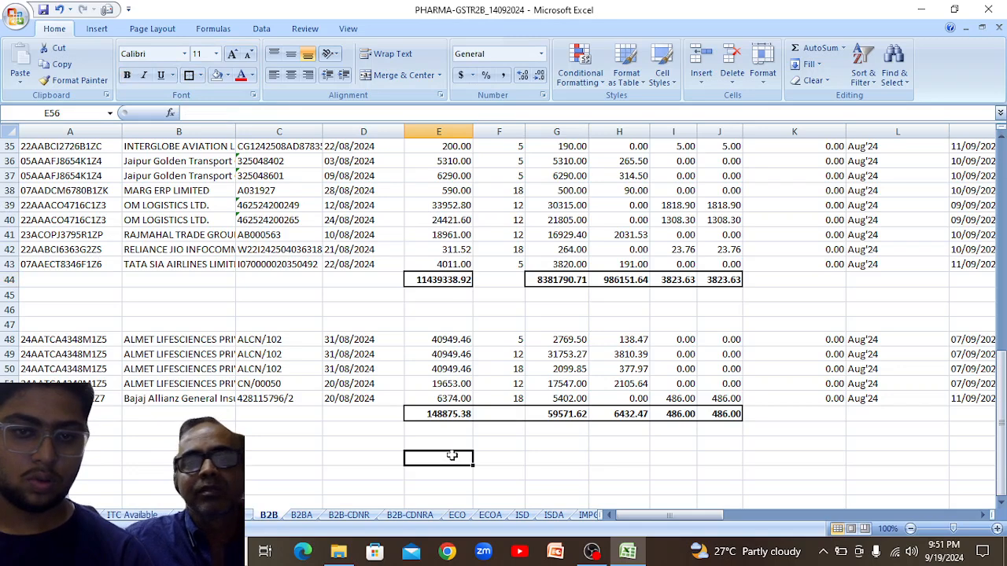
- Enter the label "Net eligible itc" in D56 below the credit note totals
left_click(386, 455)
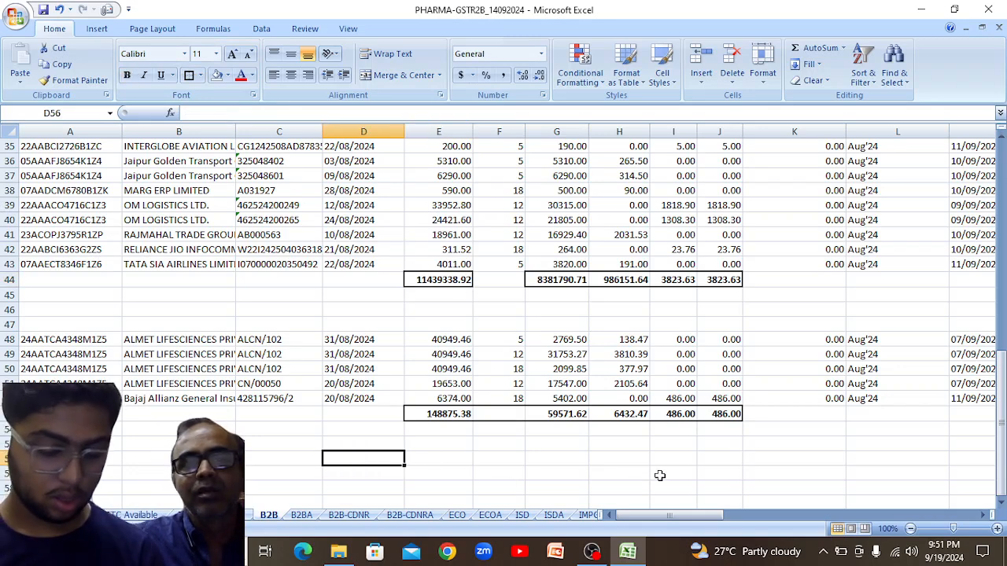
type("net")
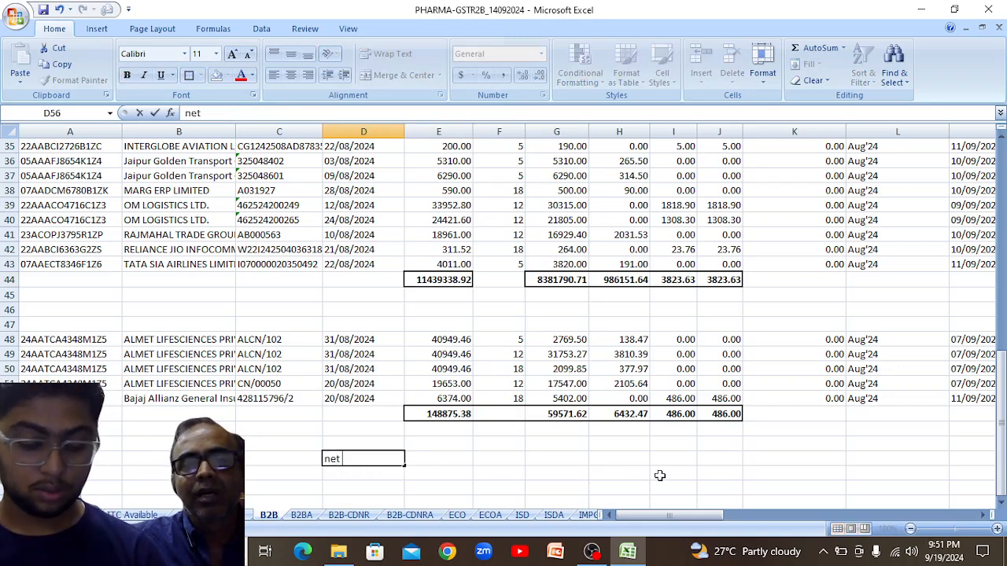
key("BackSpace")
key("BackSpace")
key("BackSpace")
type("N")
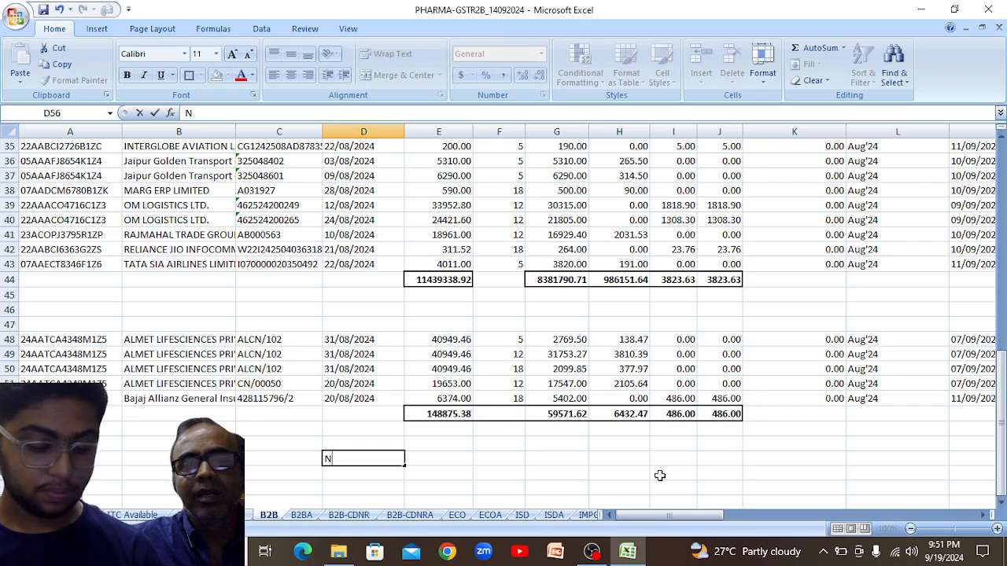
type("et el")
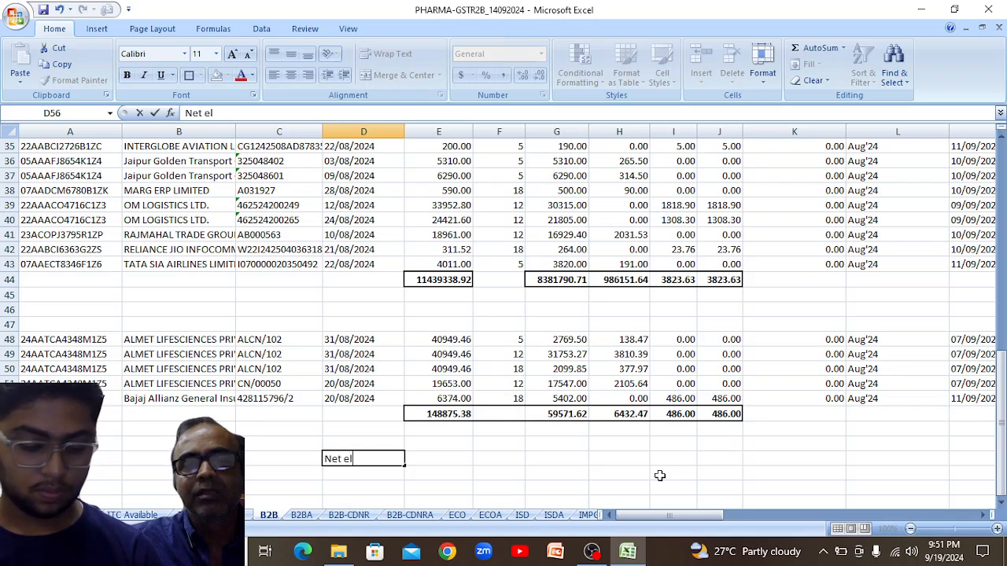
type("igible its")
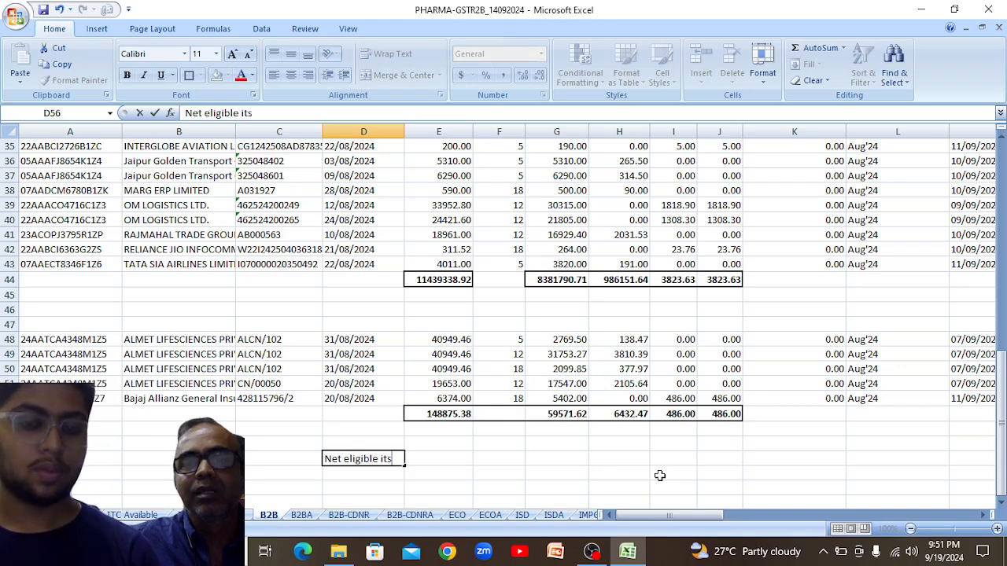
key("BackSpace")
type("c")
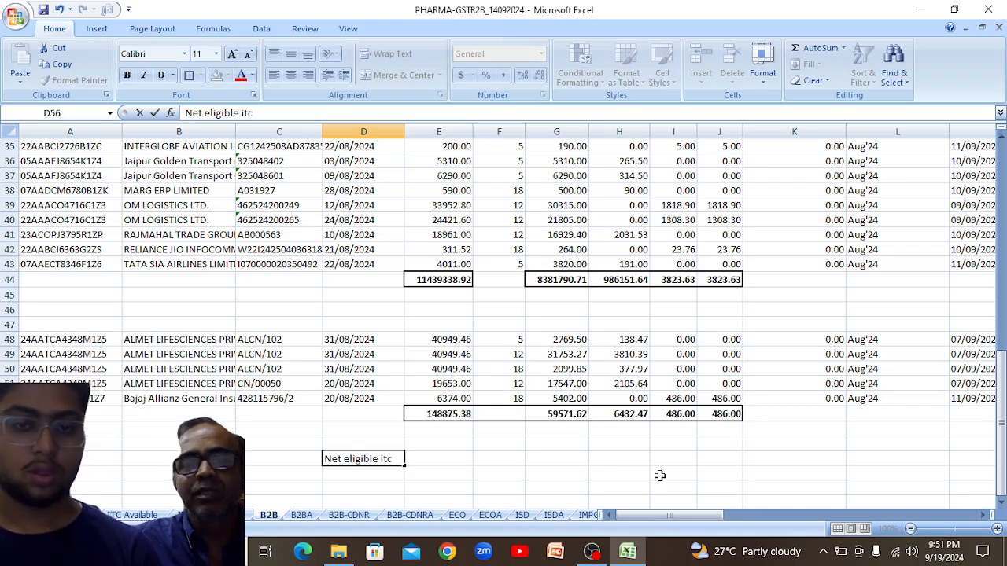
key("Return")
- Calculate the net value in E56 as E44-E53 and fill the formula across to J56
left_click(432, 459)
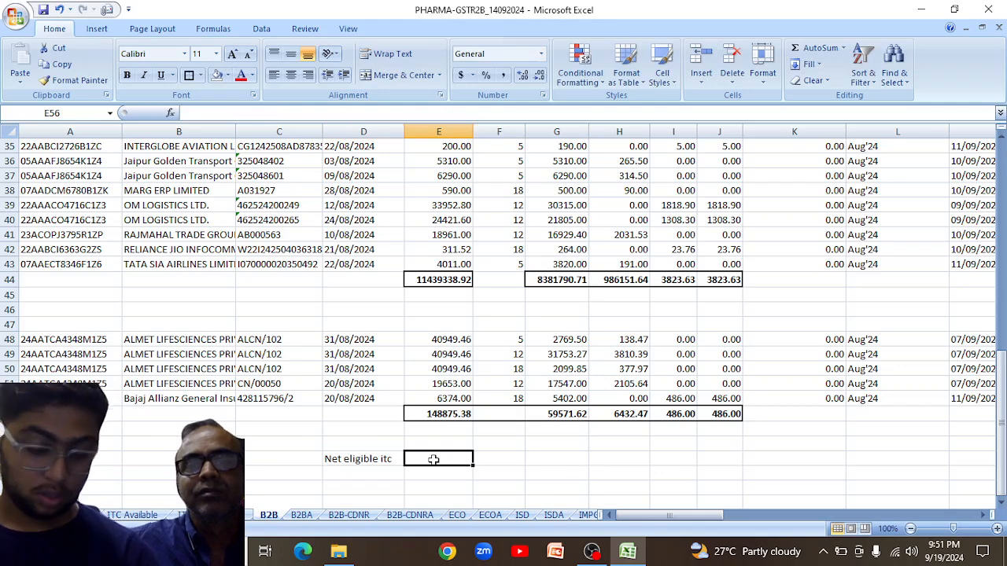
type("=")
left_click(446, 284)
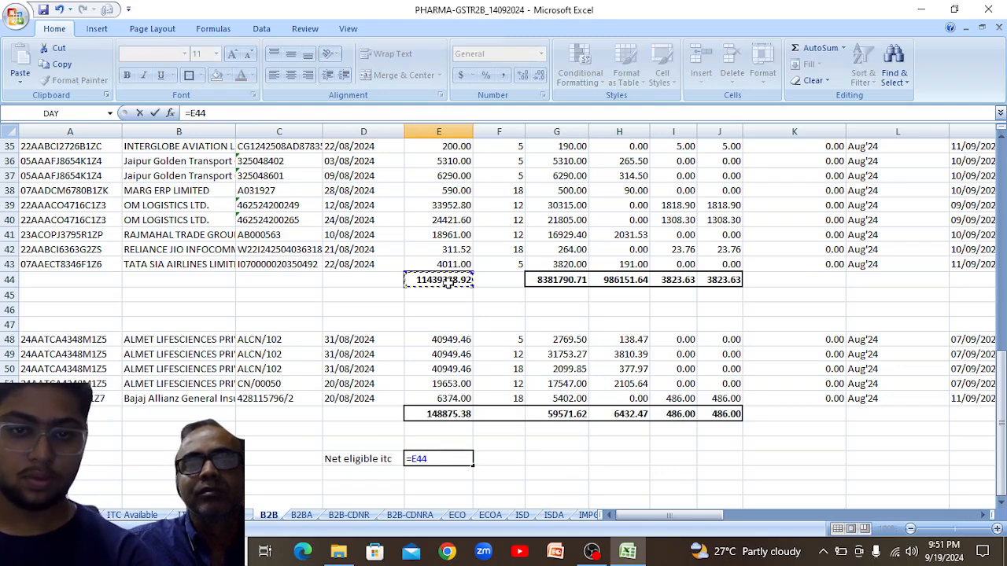
type("-")
left_click(456, 414)
key("Return")
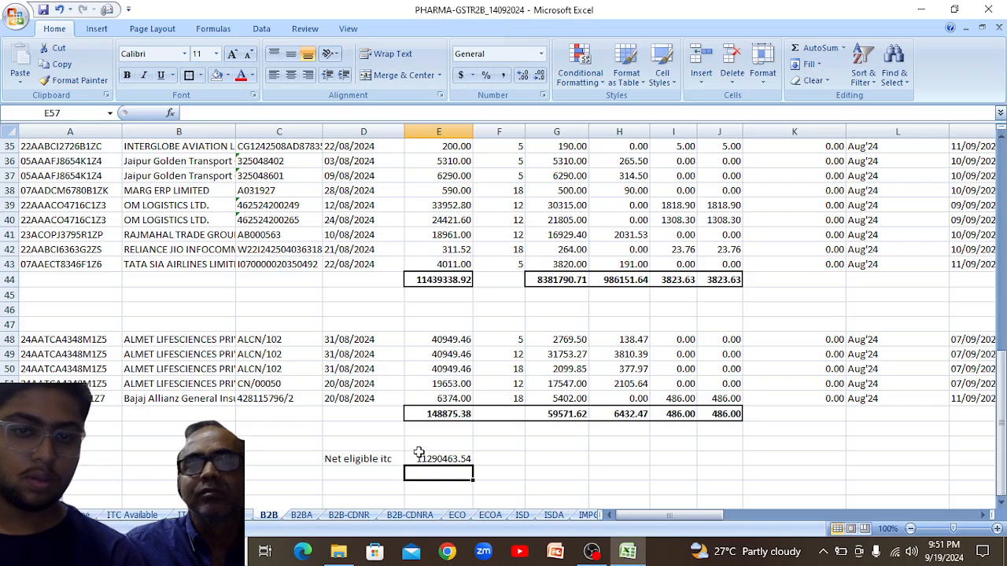
left_click(458, 464)
left_click_drag(472, 468, 737, 473)
left_click(798, 428)
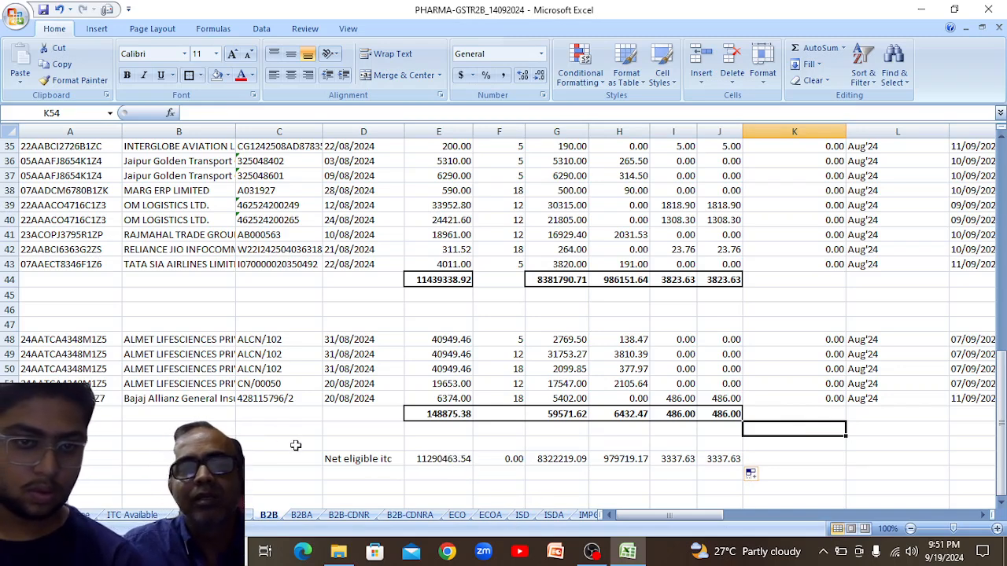
- Enter the label "RCM" in D58, leaving one blank row below the net eligible ITC row
left_click(281, 473)
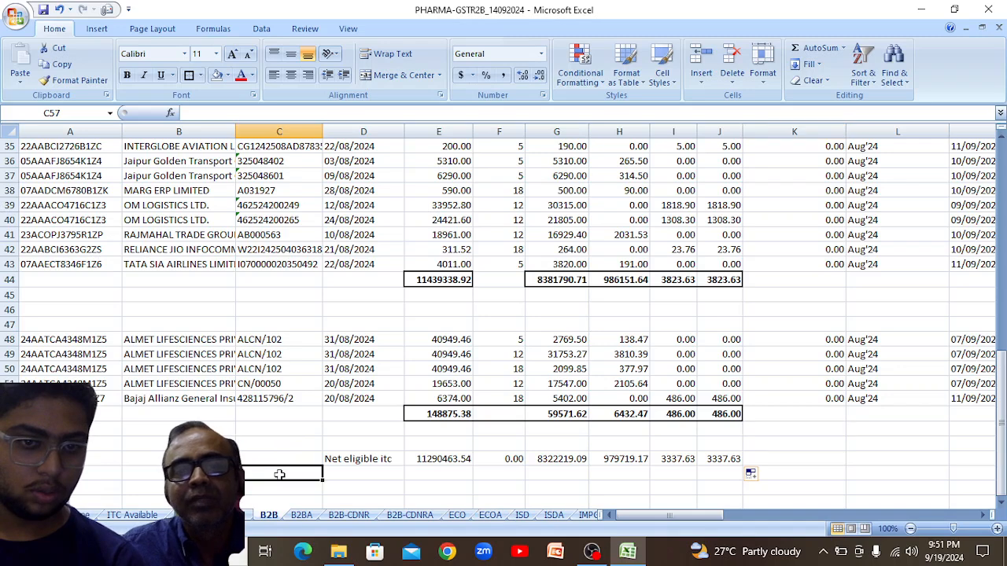
left_click(370, 475)
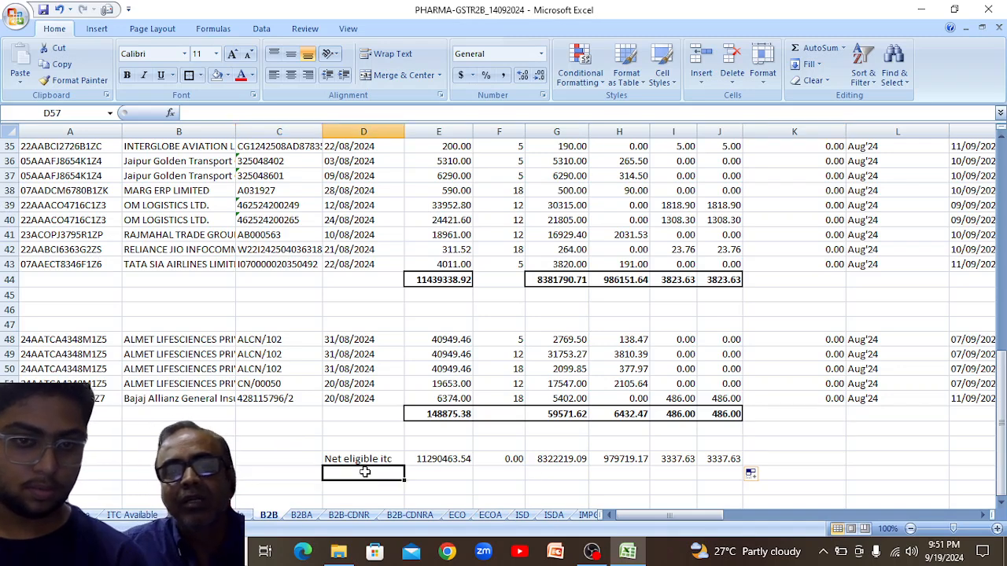
type("R")
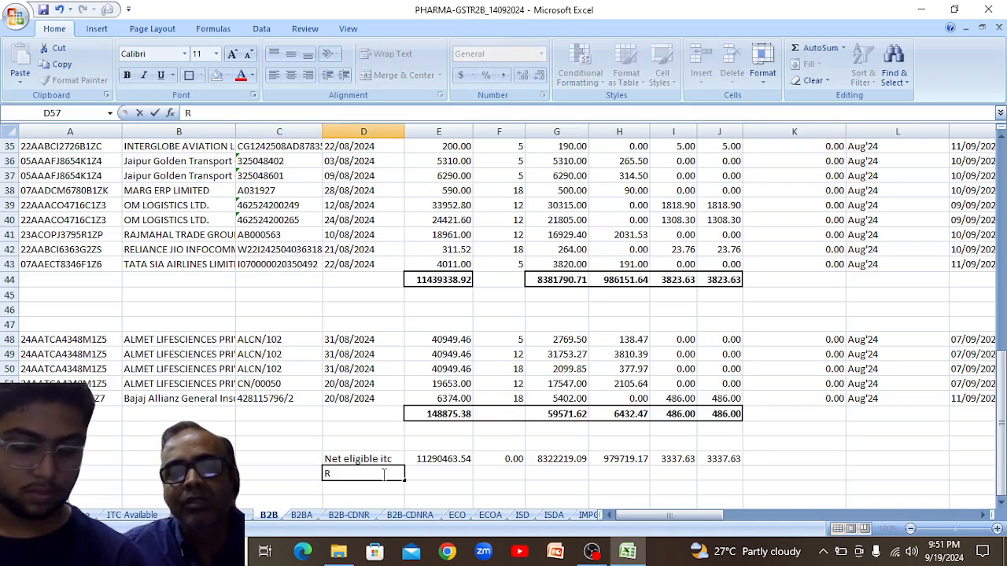
key("BackSpace")
key("Return")
type("RCM")
key("Tab")
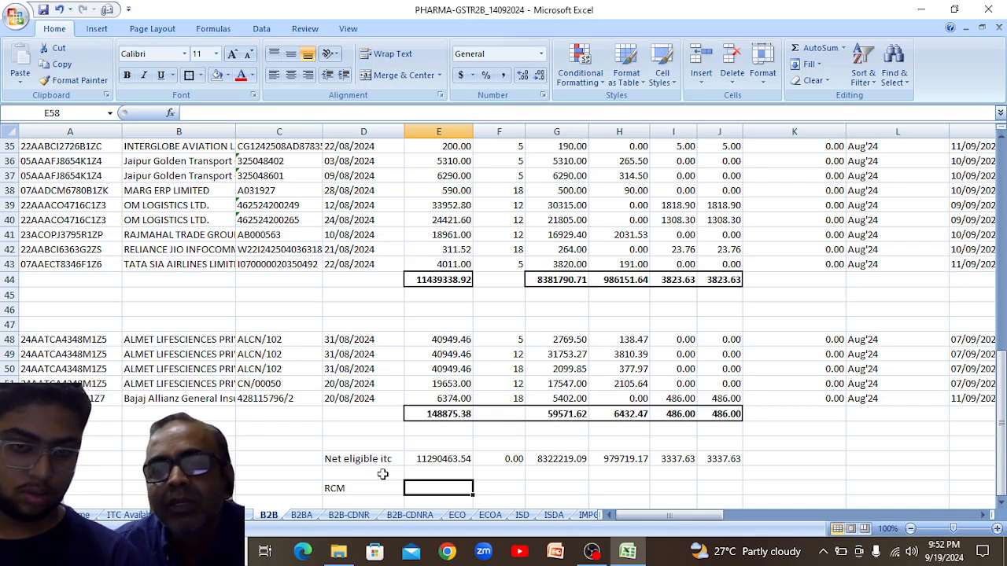
- Enter 28500 as the RCM taxable value in G58
left_click(577, 486)
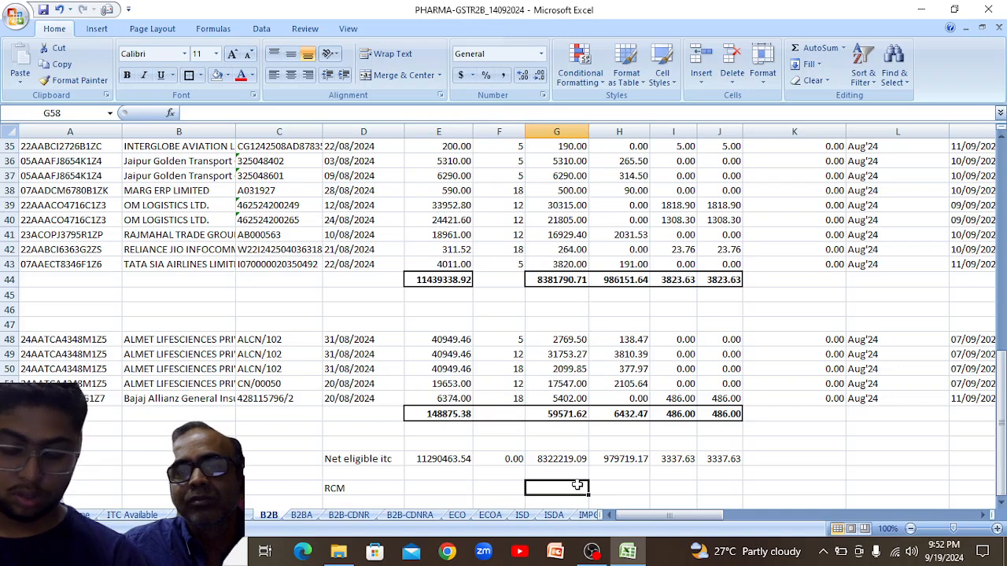
type("28500")
key("Return")
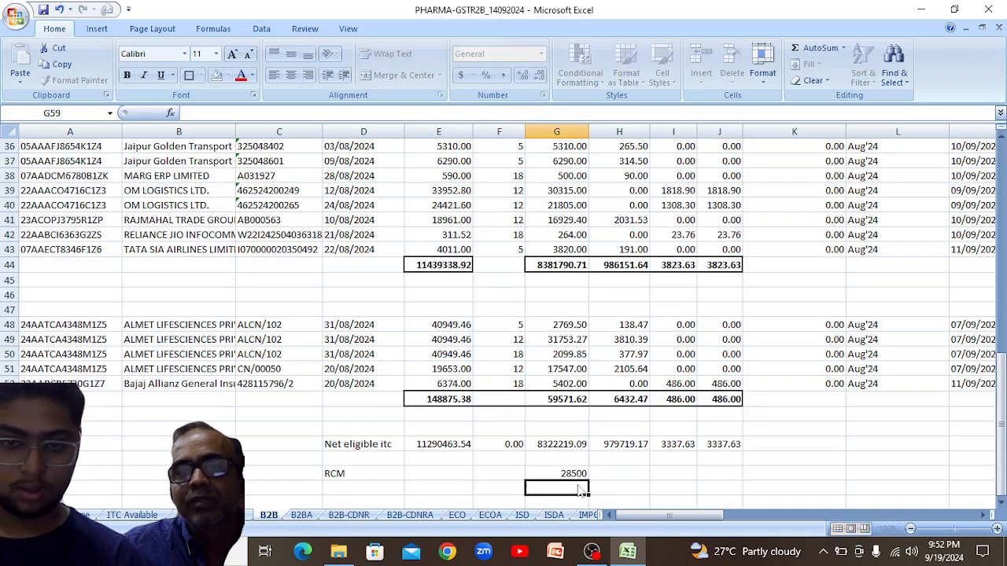
type("0")
key("Escape")
- Calculate the 2.5% tax on the RCM taxable value in I58 with the formula =G58*2.5/100
key("Right")
key("Up")
key("Right")
type("=")
key("Left")
key("Left")
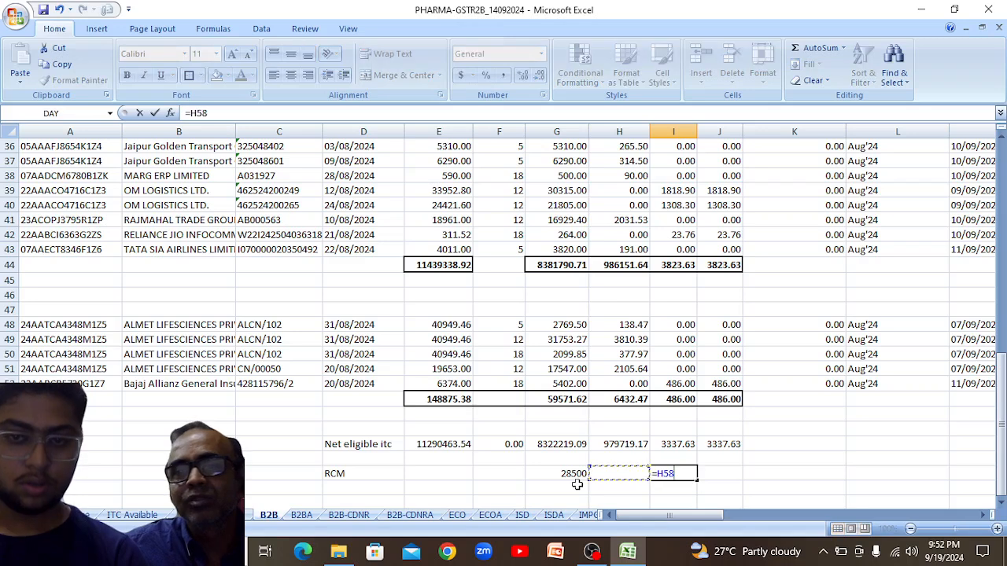
type("*2.5/100")
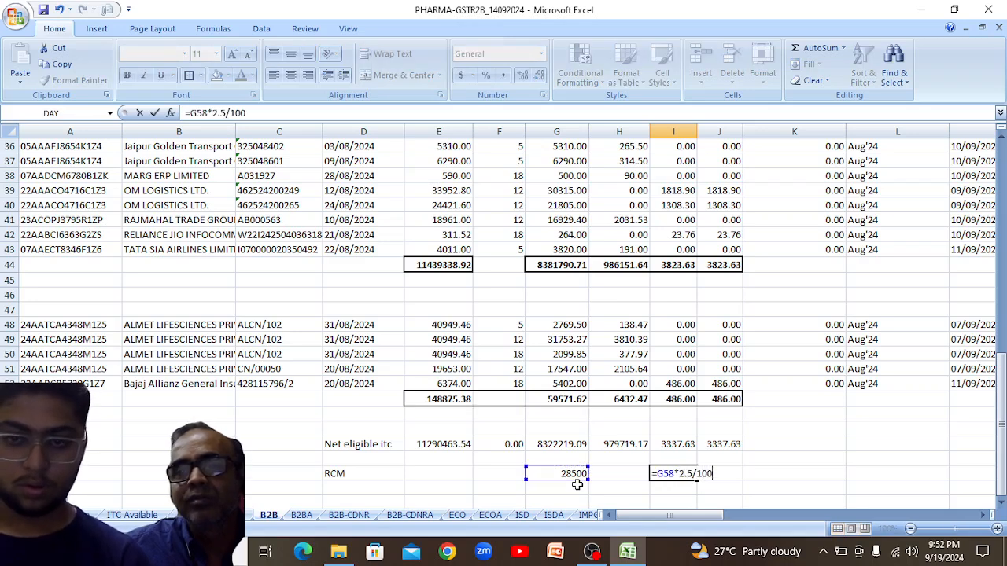
key("Return")
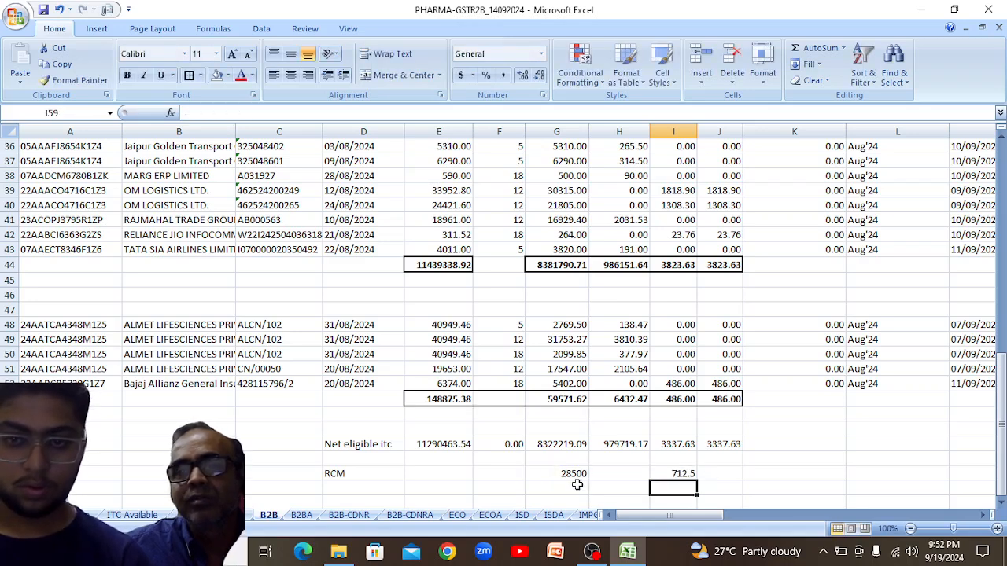
- Try to fill the RCM tax formula from I58 across to J58, using the Copy Cells fill option
left_click(661, 476)
left_click_drag(696, 475, 740, 478)
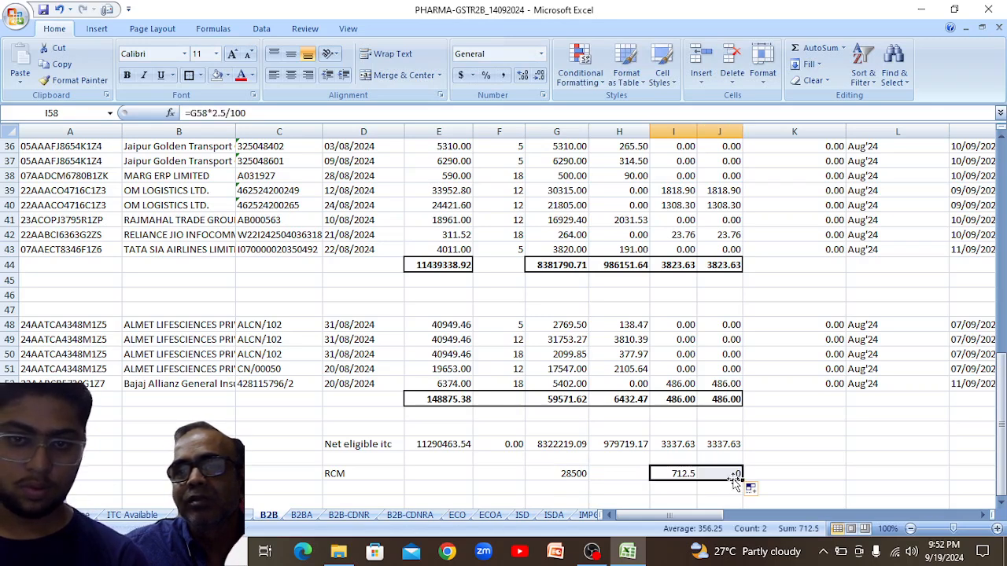
left_click(576, 490)
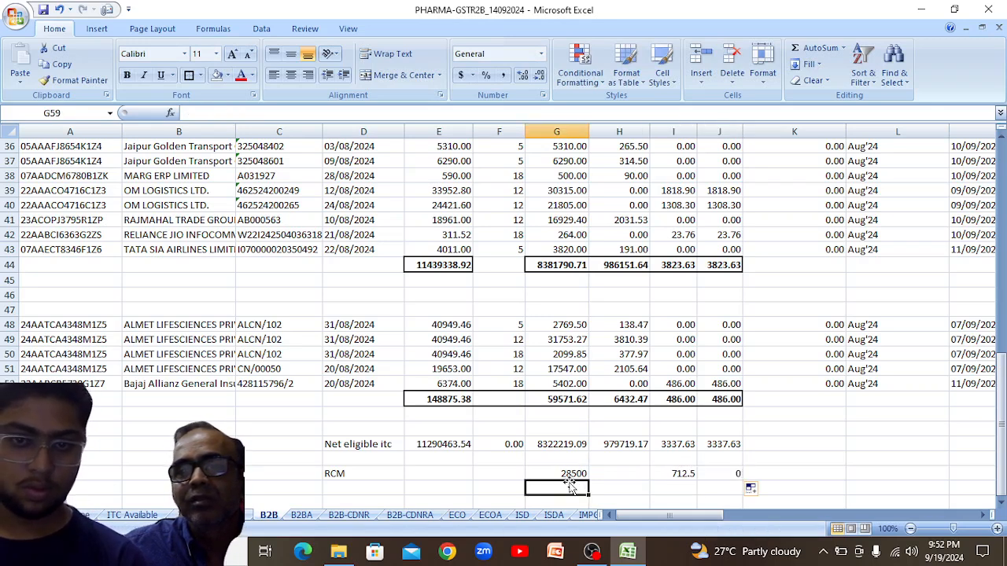
left_click(669, 475)
left_click_drag(696, 480, 714, 486)
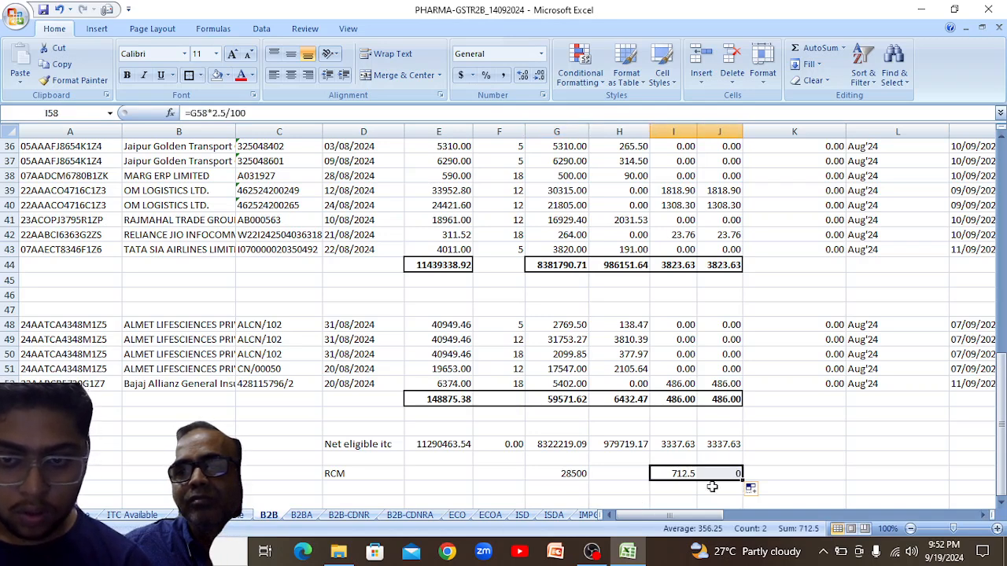
left_click(712, 476)
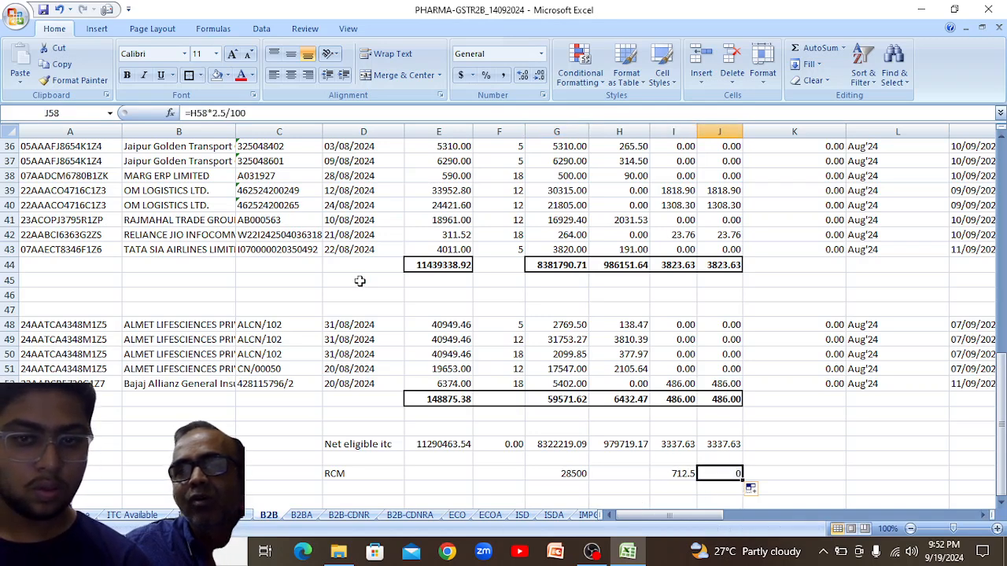
left_click(763, 491)
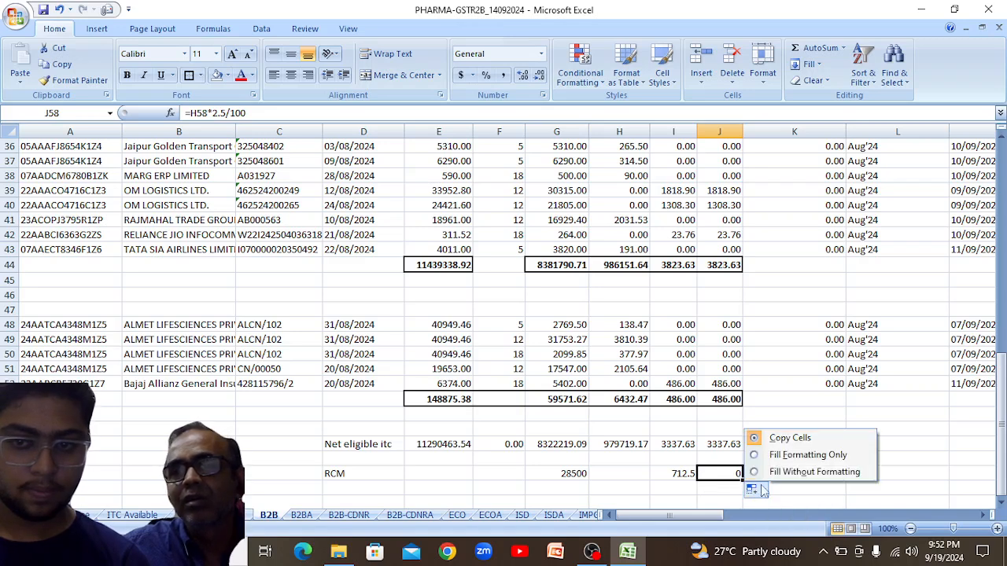
left_click(787, 438)
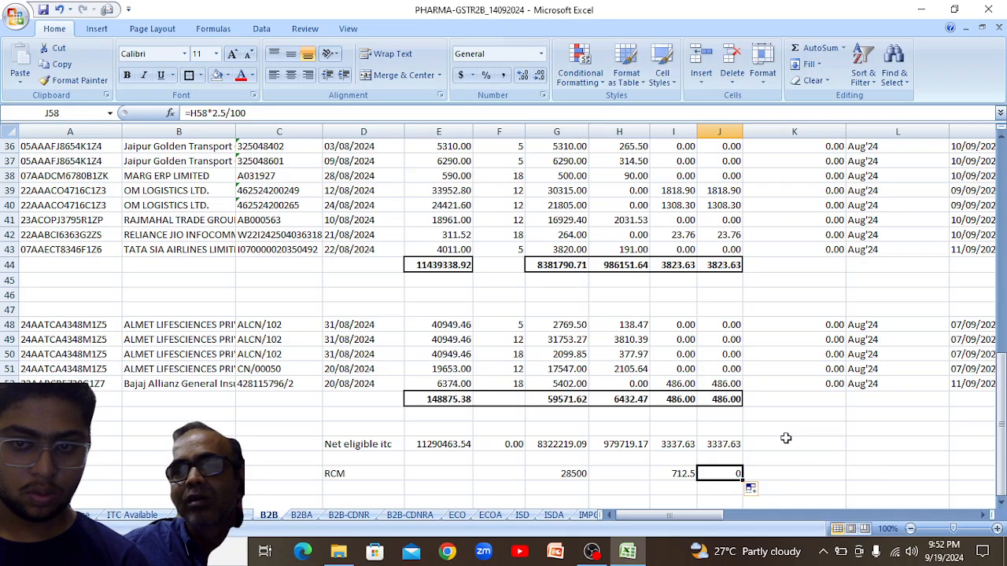
left_click(760, 491)
left_click(781, 459)
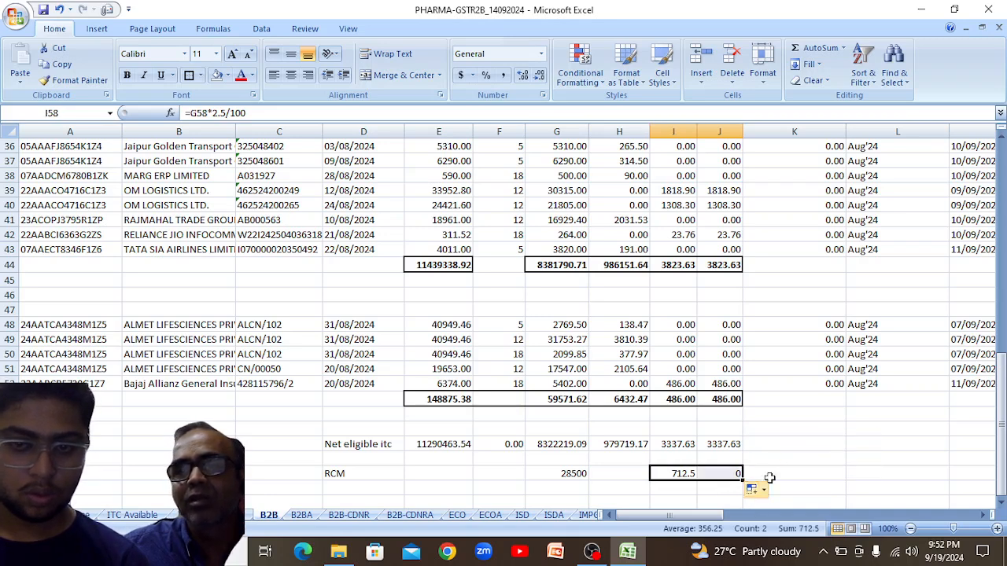
left_click(723, 487)
- Enter the formula =G58*2.5/100 in J58 for the second RCM tax amount
left_click(732, 473)
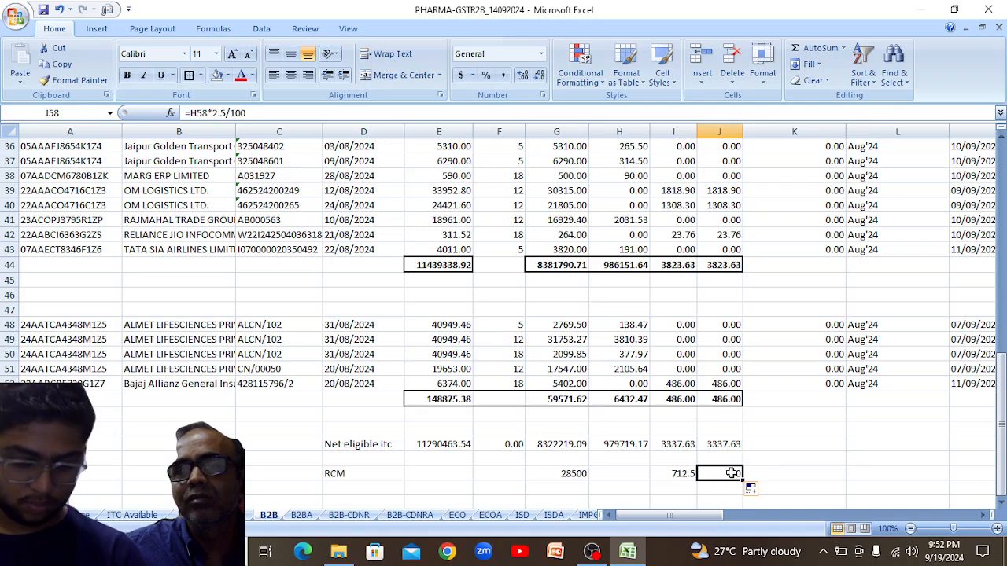
type("=")
key("Left")
key("Left")
key("Left")
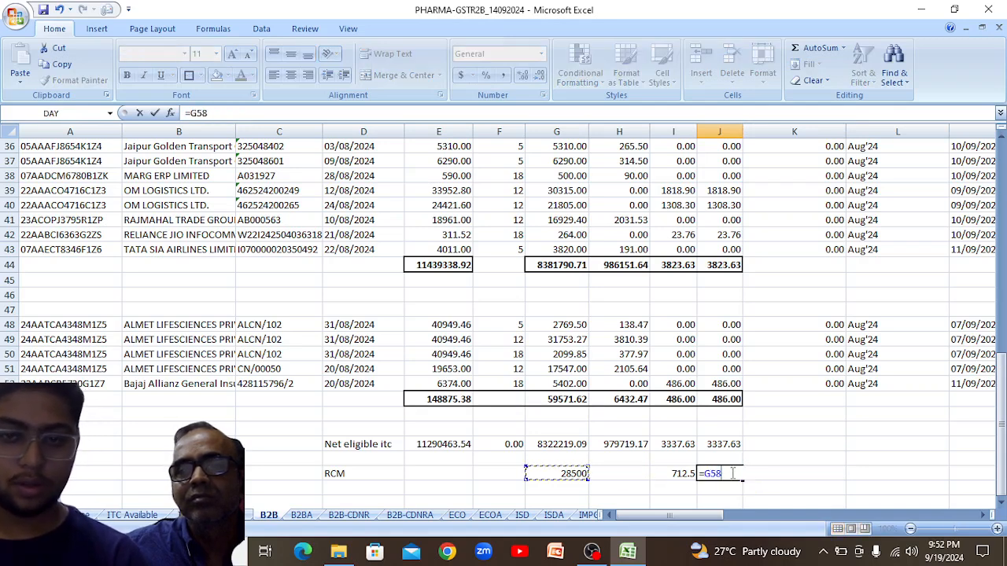
type("*2.5/100")
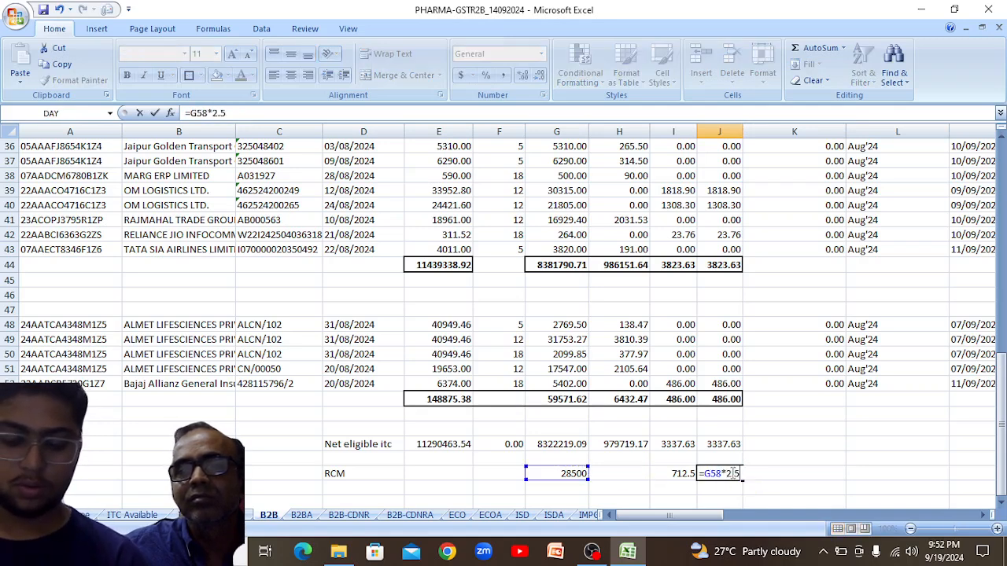
key("Return")
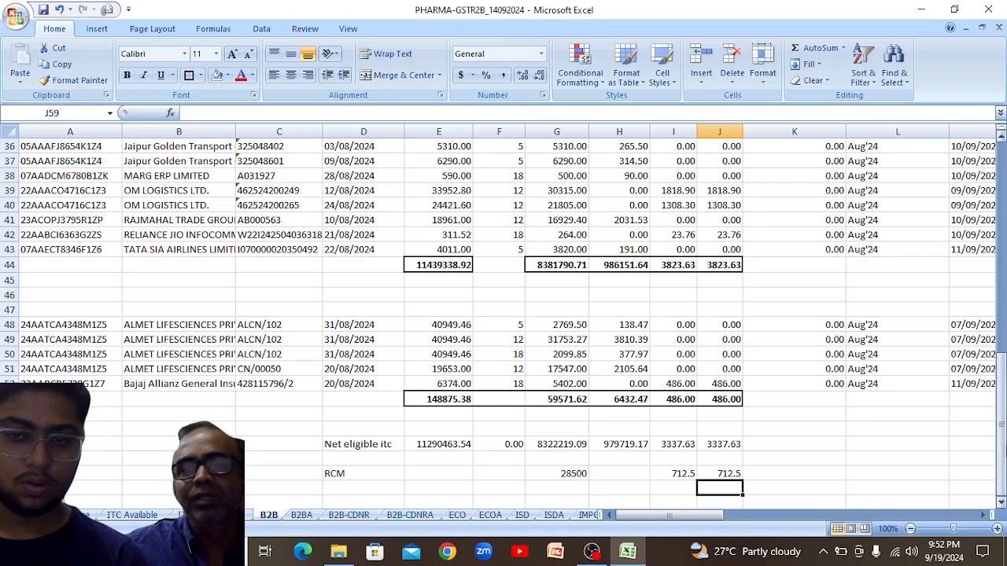
- Calculate the total RCM value in E58 with the formula =G58+I58+J58
left_click(822, 428)
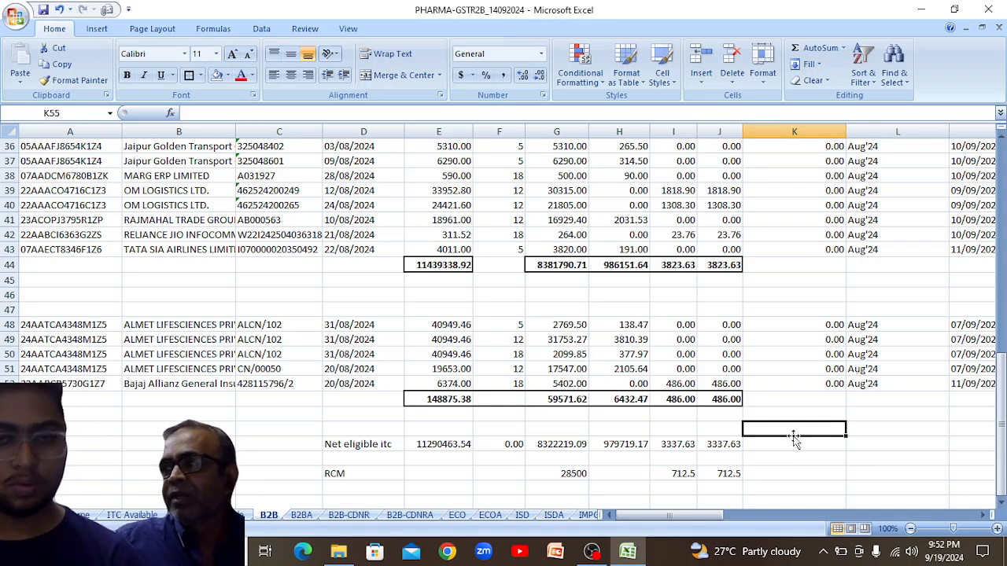
left_click(464, 472)
type("=")
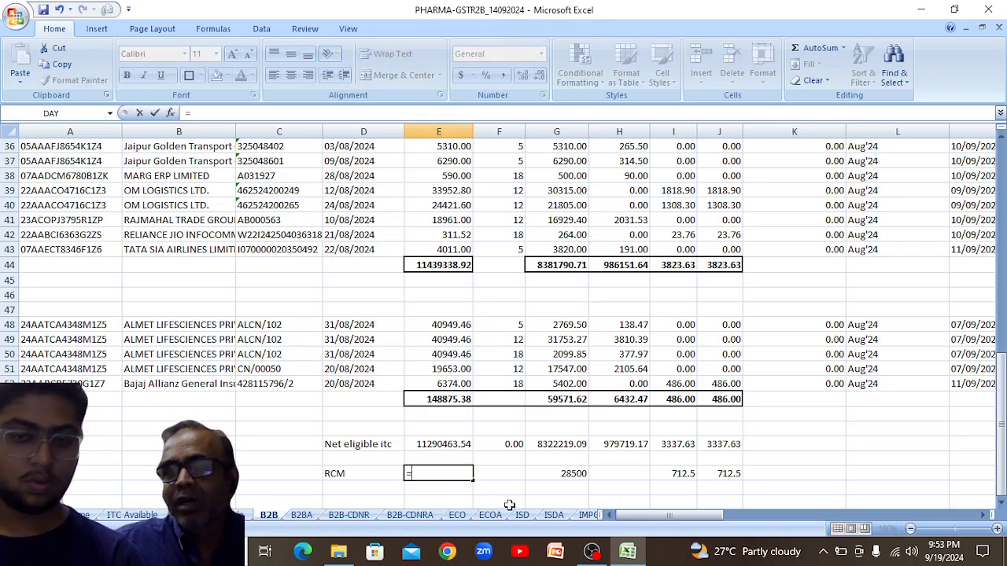
left_click(553, 472)
type("+")
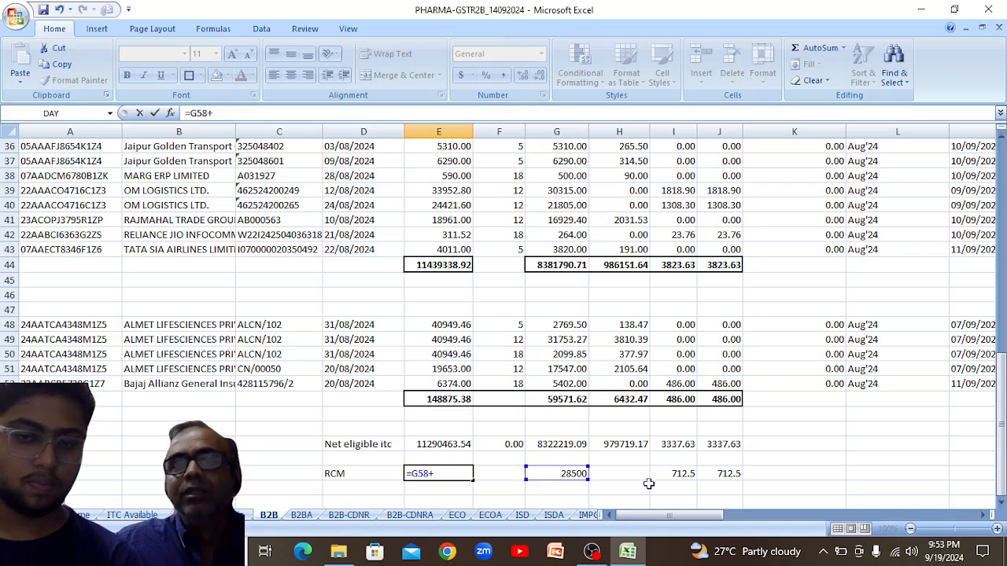
left_click(672, 473)
type("+")
left_click(719, 474)
key("Return")
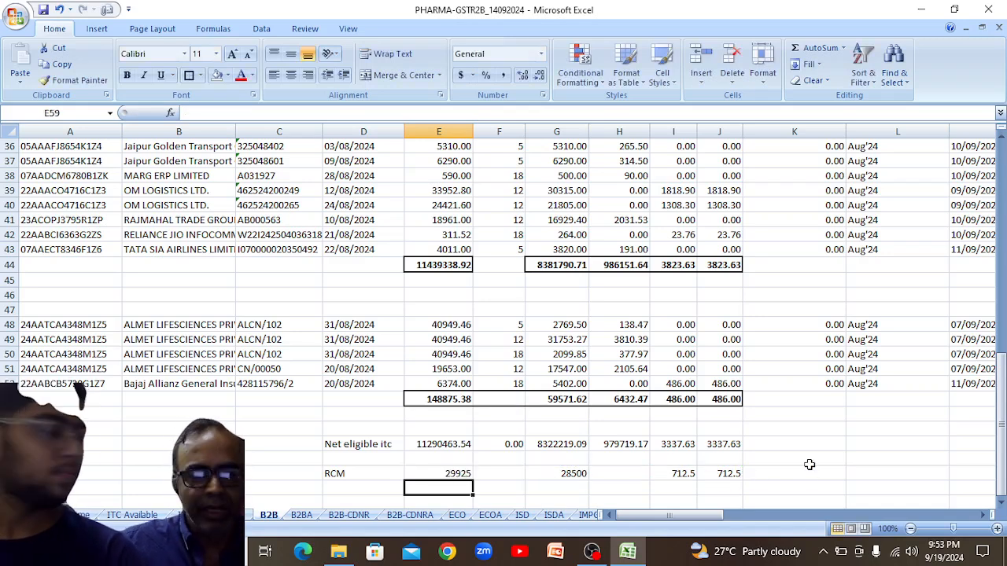
- Switch to the GST portal in Chrome and open the Returns Dashboard
left_click(461, 546)
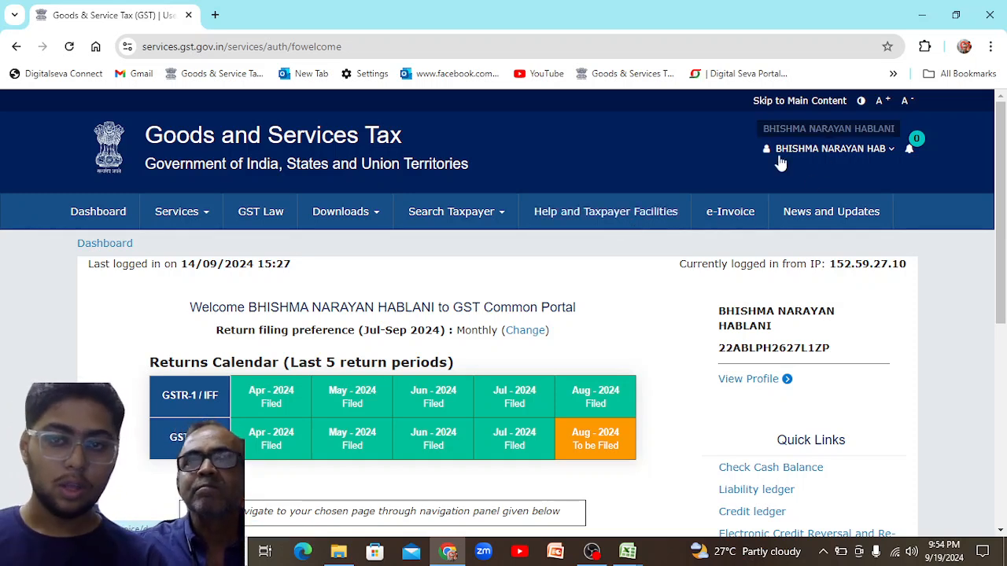
left_click(859, 157)
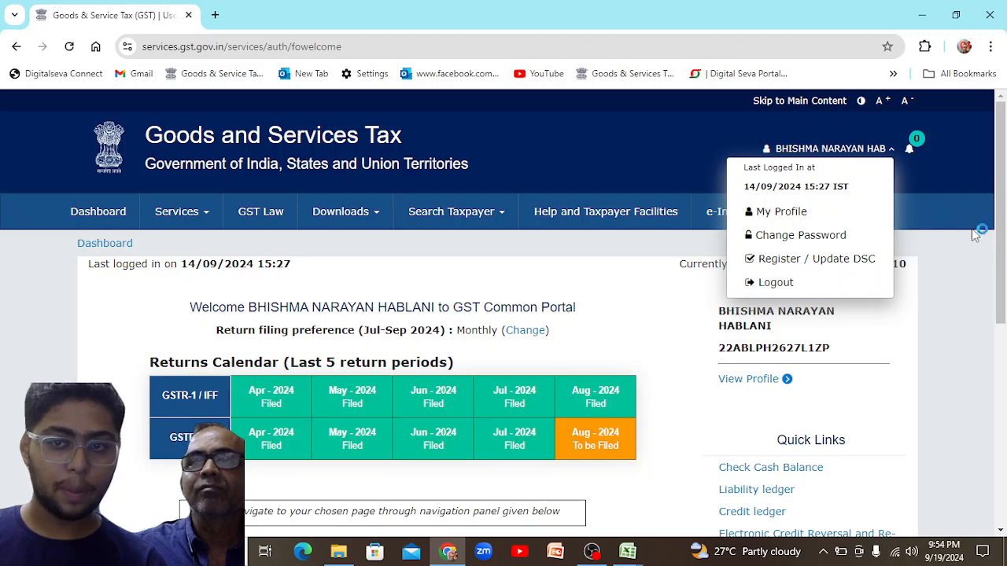
left_click(977, 264)
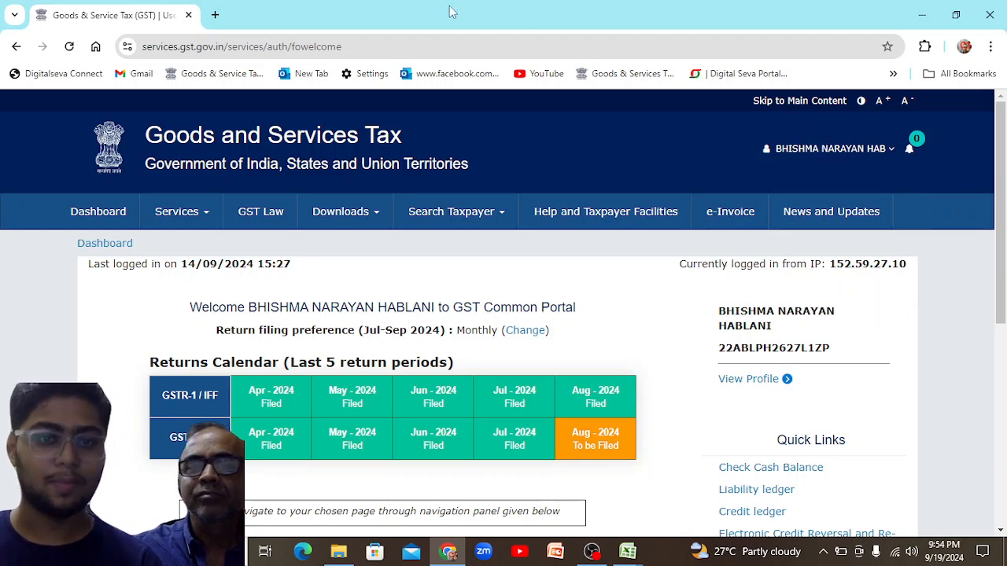
mouse_move(611, 438)
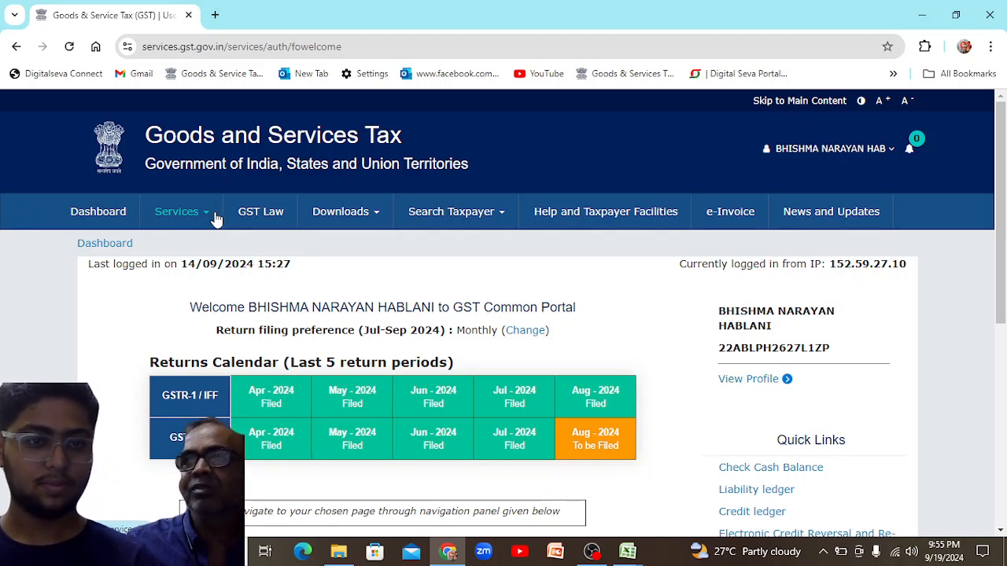
left_click(214, 216)
mouse_move(241, 247)
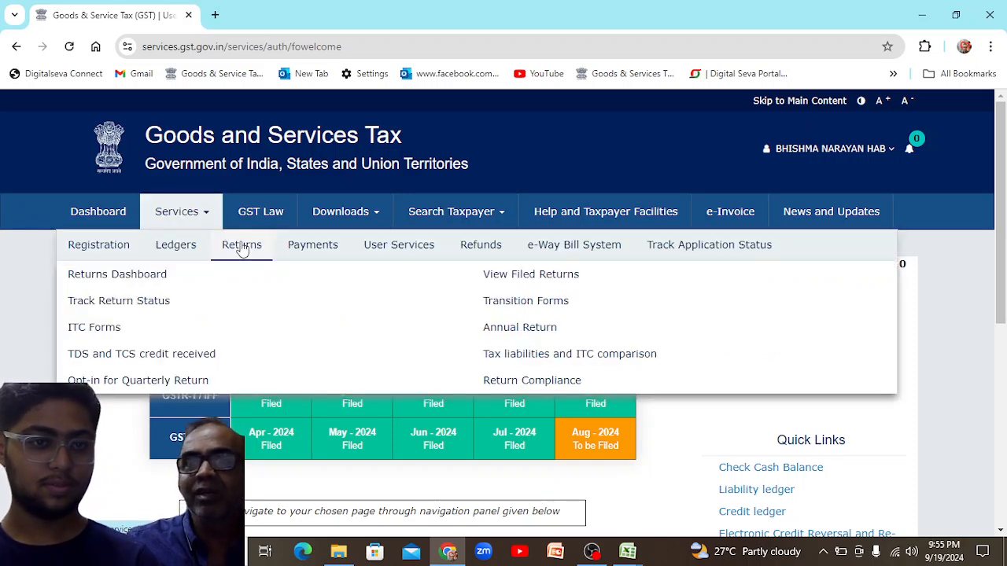
left_click(142, 276)
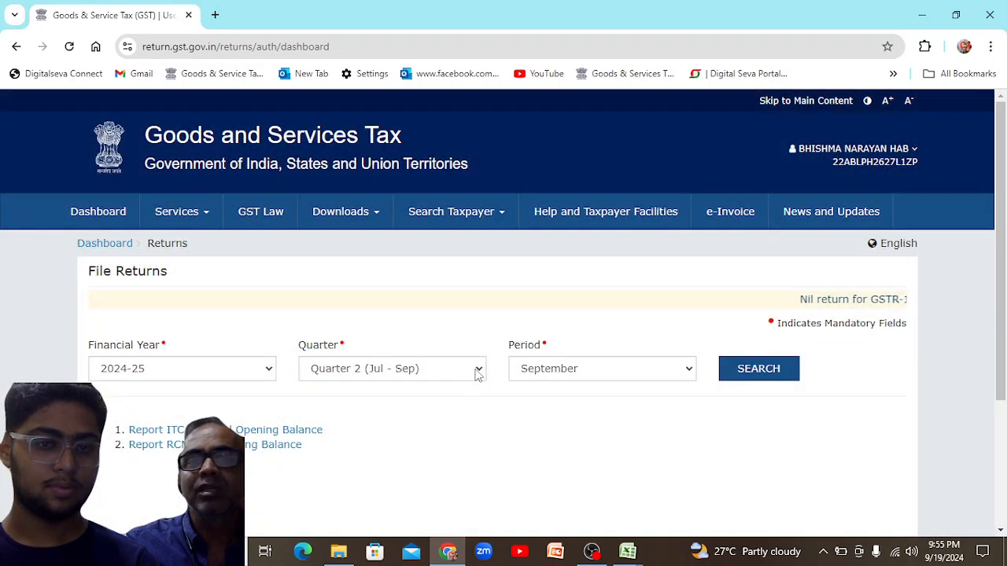
- Search the returns for financial year 2024-25, Quarter 2 (Jul - Sep), period August
left_click(477, 368)
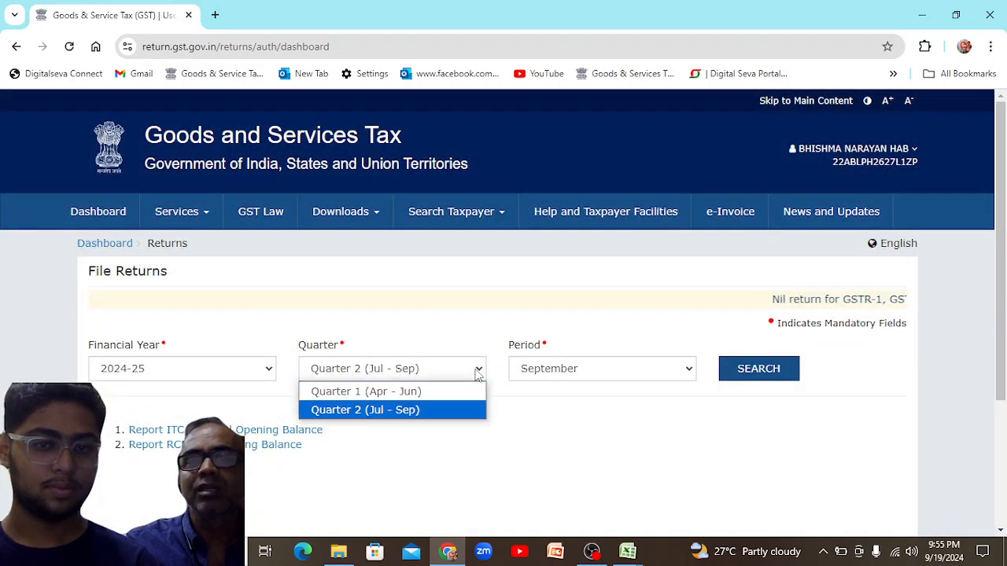
left_click(633, 370)
left_click(640, 409)
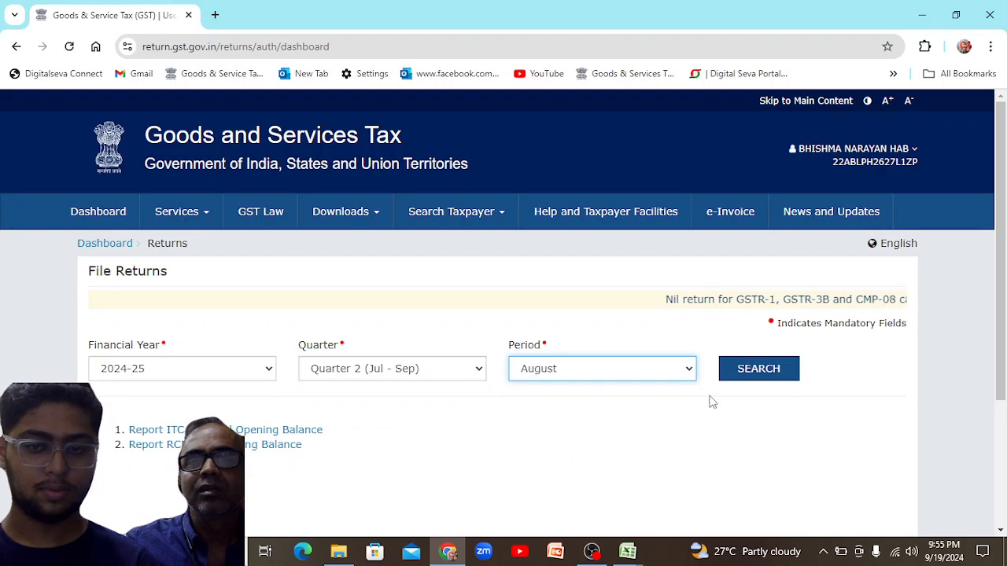
left_click(758, 369)
- Open the GSTR-3B monthly return for August and dismiss its system generated summary
scroll(1004, 334, "down", 3)
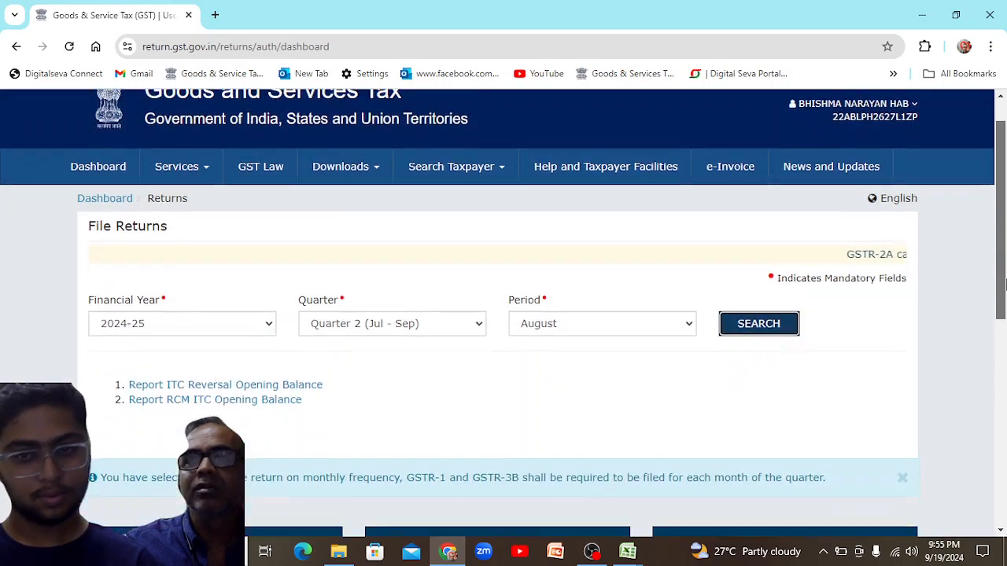
scroll(1005, 334, "down", 3)
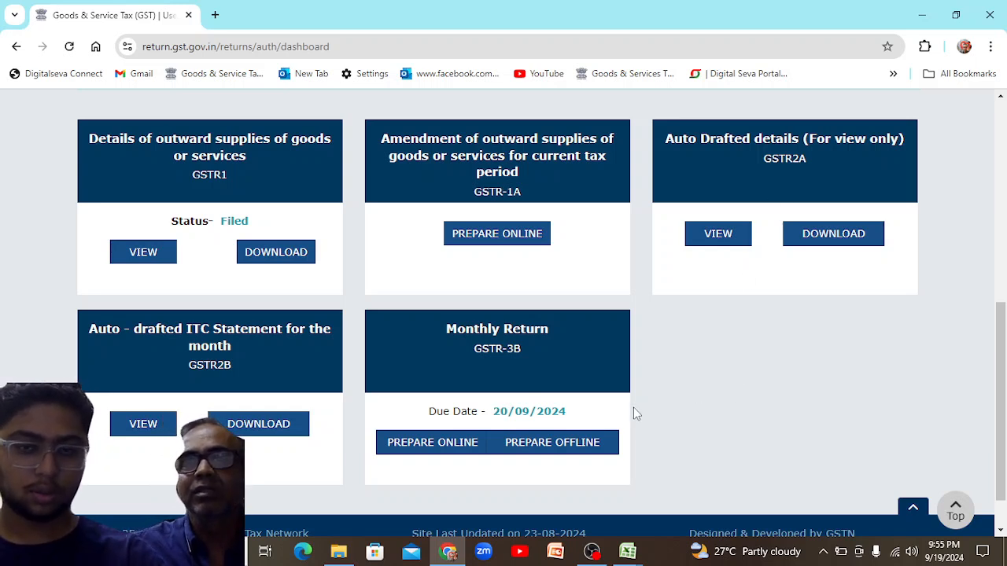
left_click(519, 372)
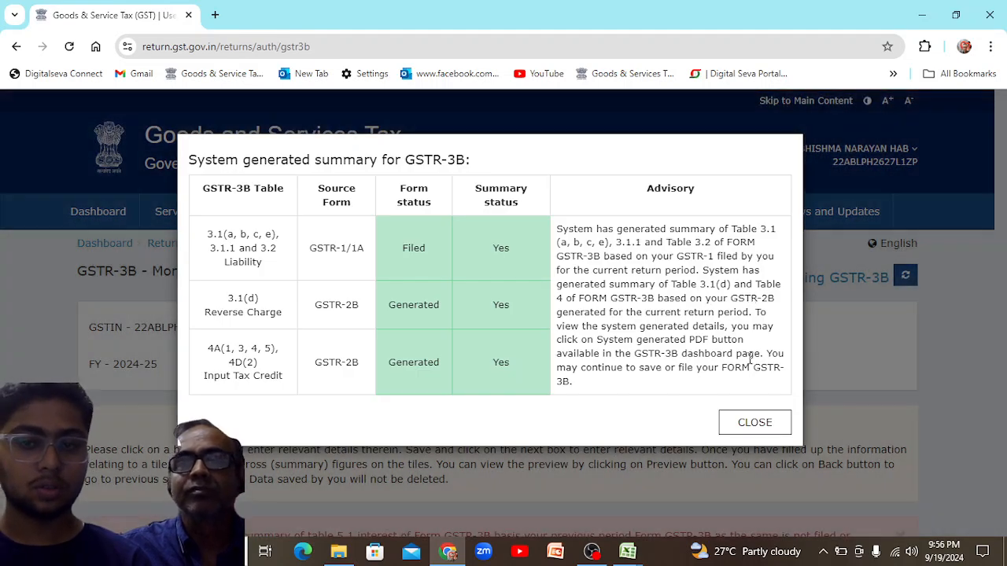
left_click(742, 422)
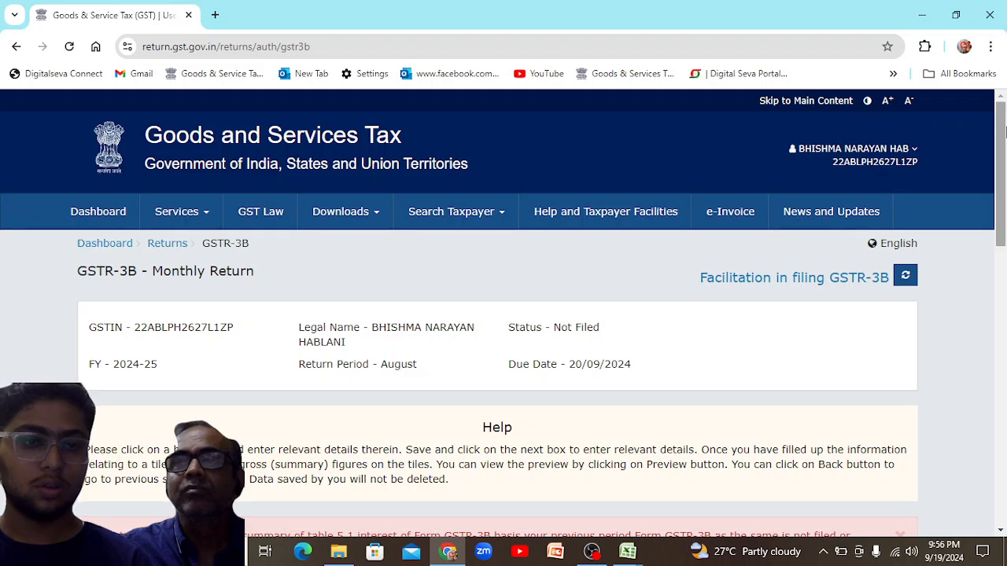
- Compare the Eligible ITC integrated and central tax in the GSTR-3B summary with the Net eligible itc row of the PHARMA-GSTR2B workbook
scroll(1000, 110, "down", 1)
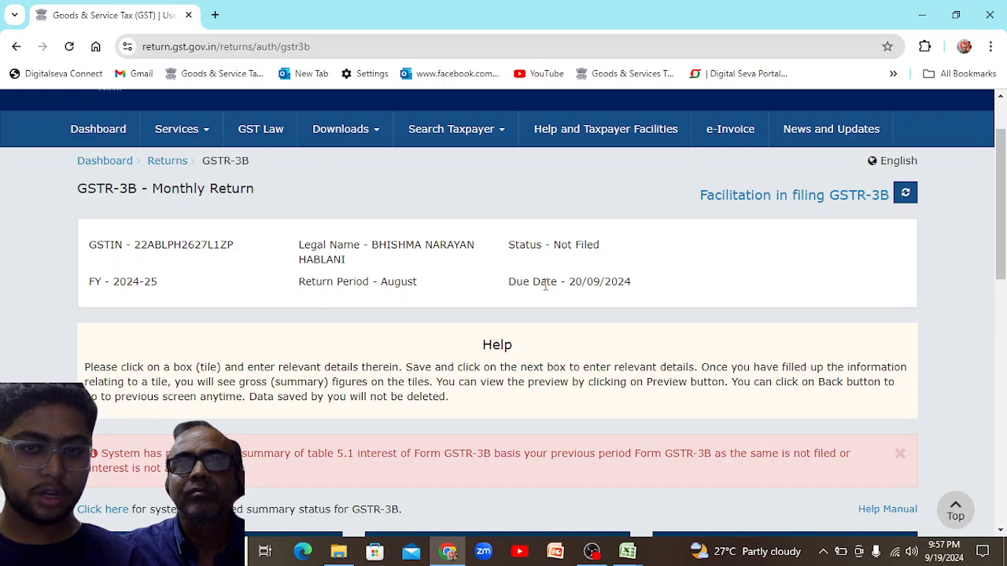
left_click_drag(1004, 171, 1003, 208)
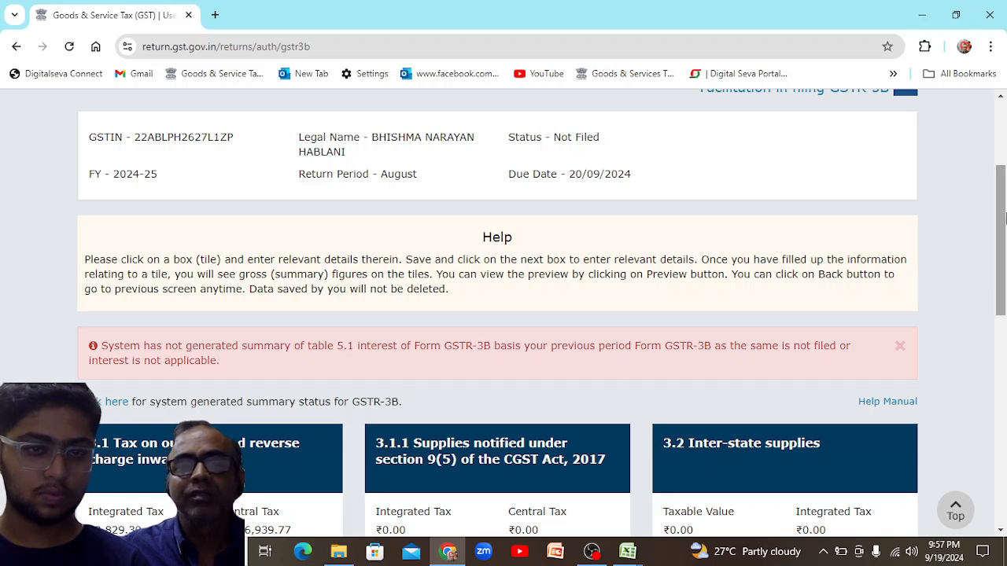
left_click_drag(1003, 181, 1004, 274)
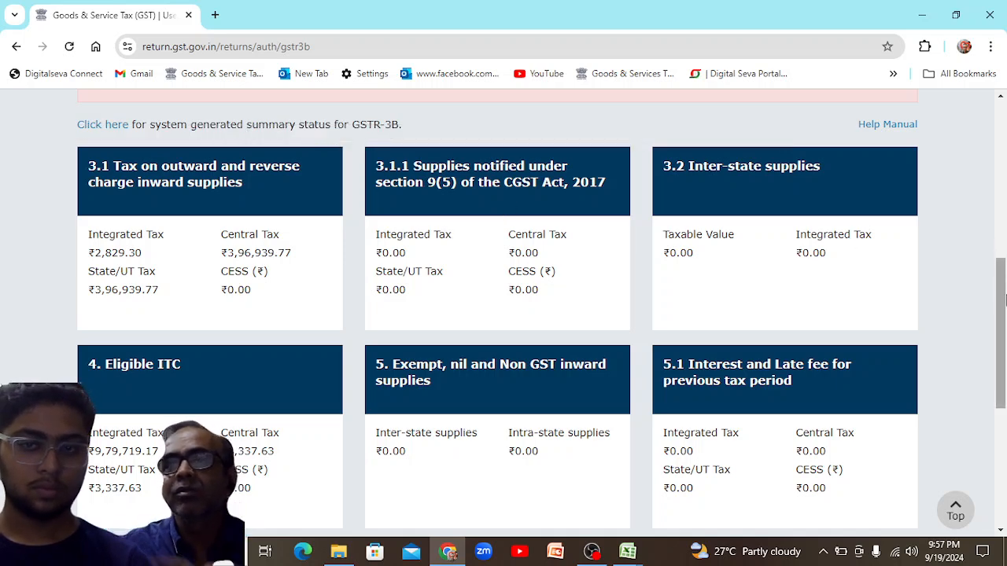
scroll(1003, 332, "down", 2)
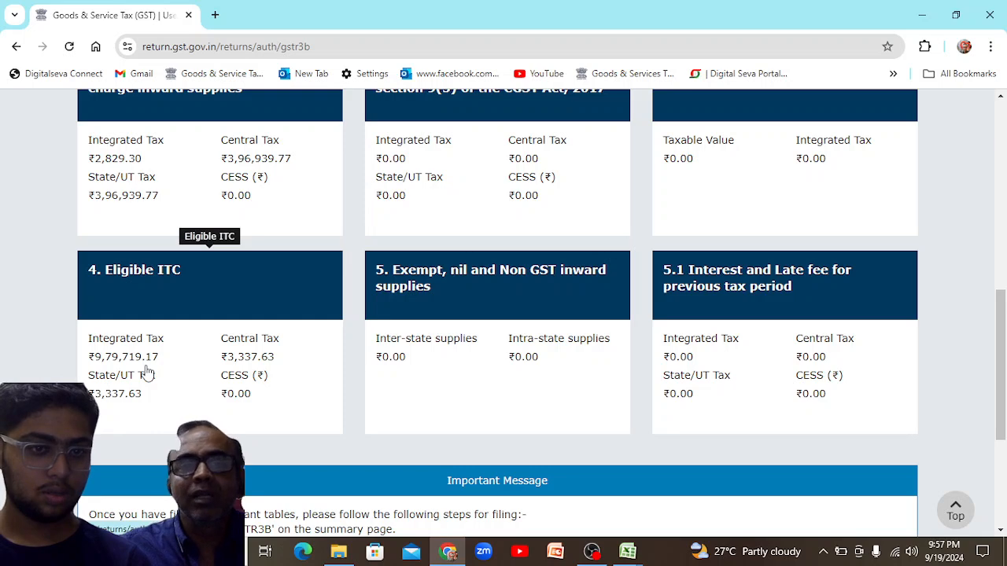
key("alt+Tab")
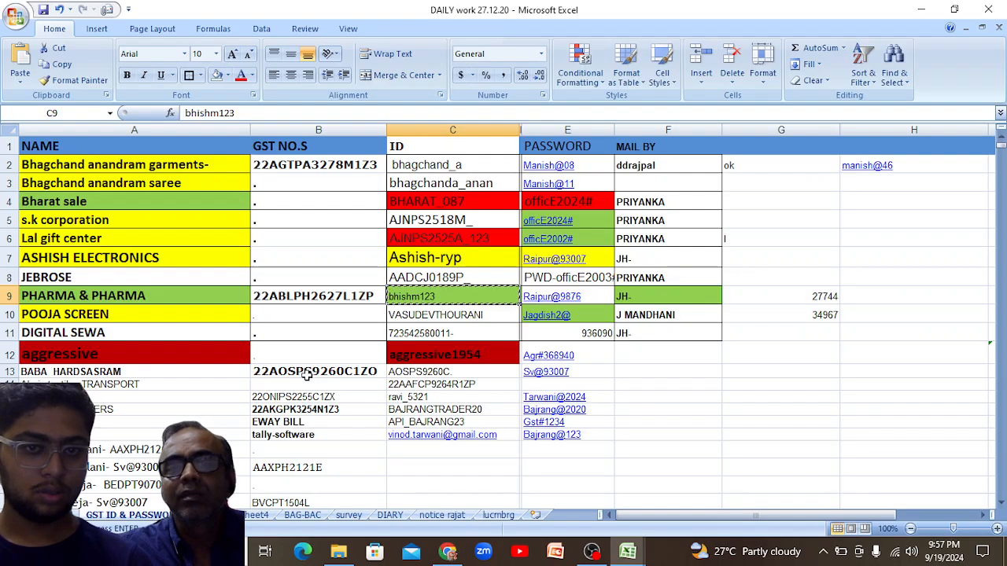
key("alt+Tab")
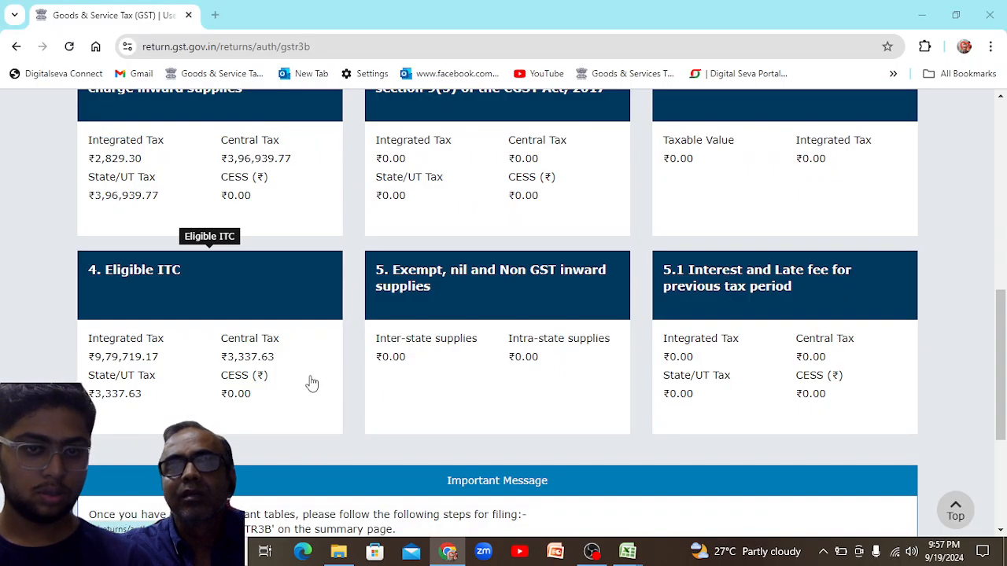
key("alt+Tab")
key("alt+Tab")
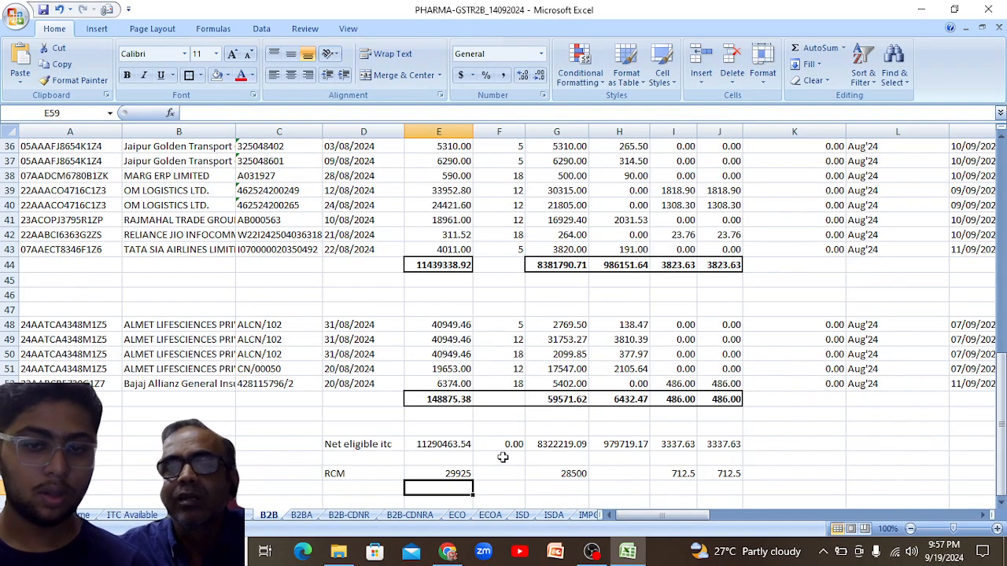
left_click(620, 446)
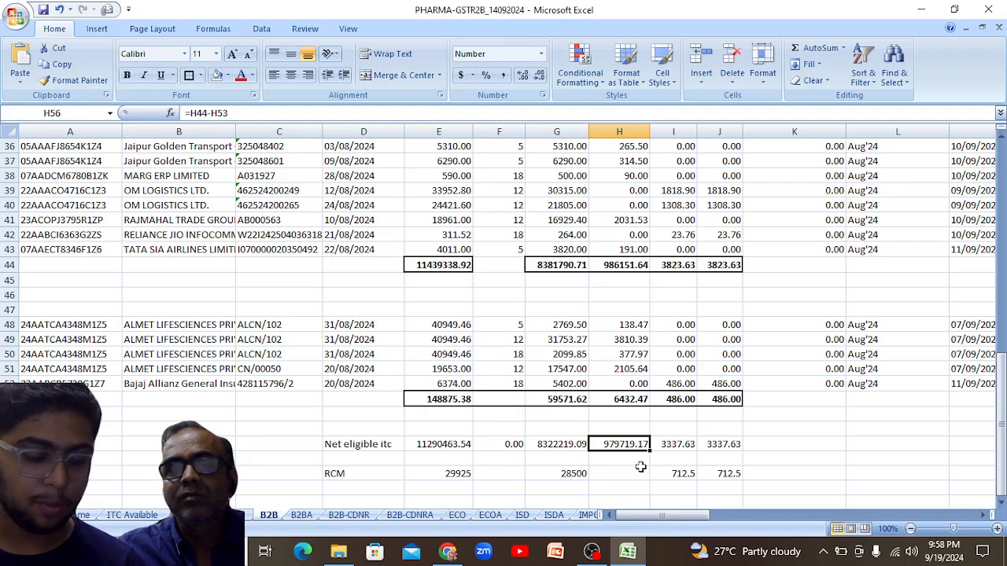
key("alt+Tab")
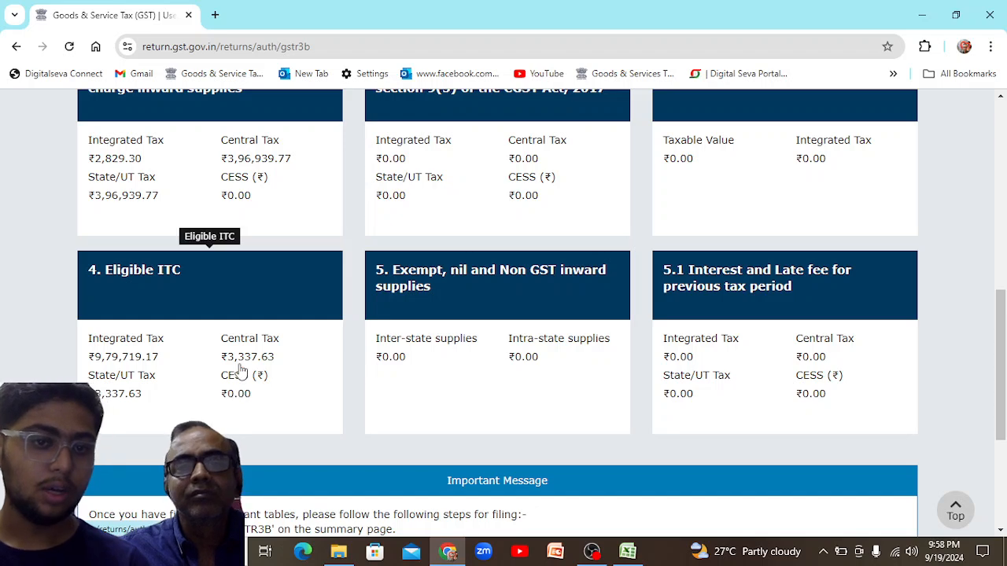
key("alt+Tab")
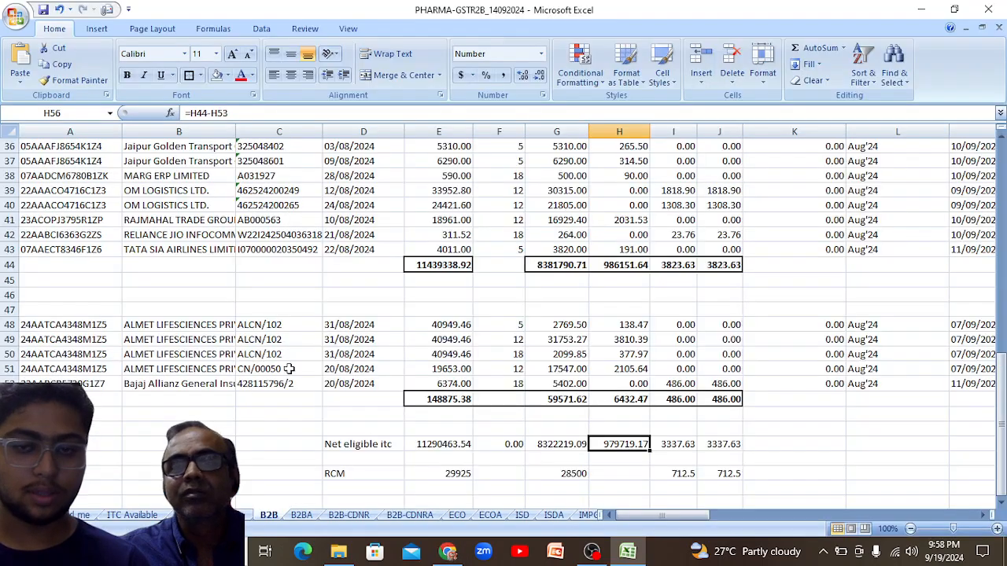
left_click(676, 443)
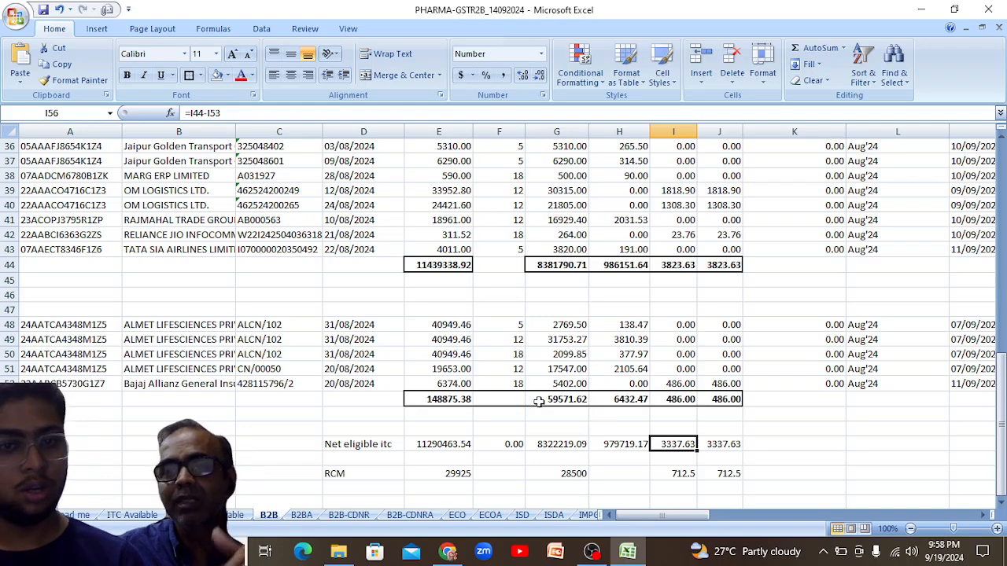
key("alt+Tab")
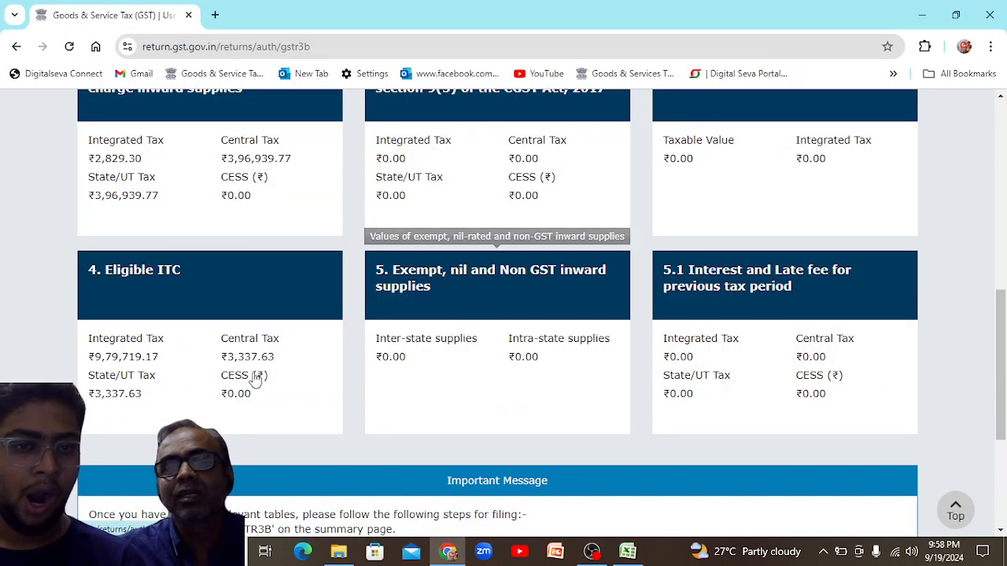
- Open table 4, Eligible ITC, in the GSTR-3B return and compare All other ITC with the totals in the GSTR-2B workbook
left_click(198, 301)
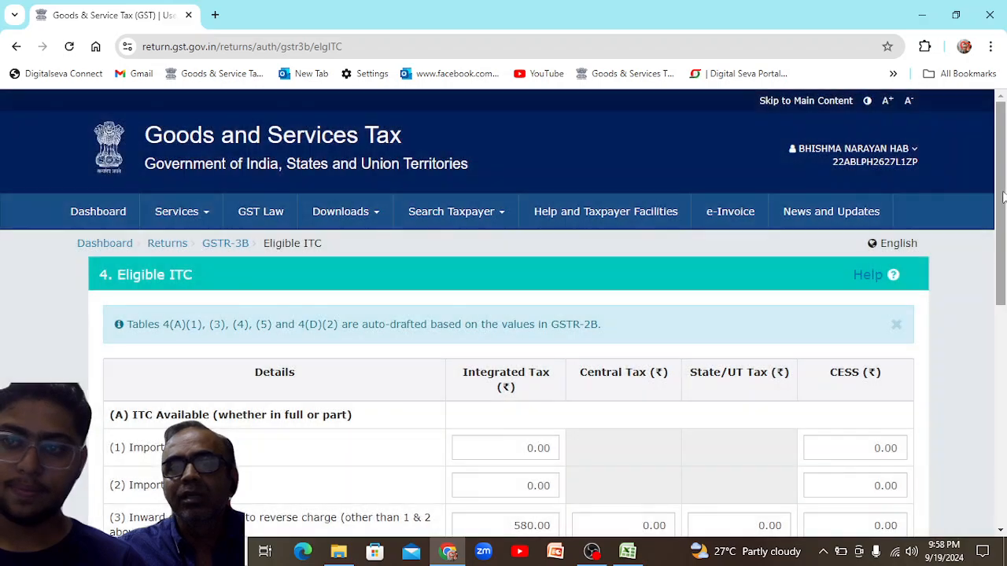
left_click_drag(1003, 201, 992, 333)
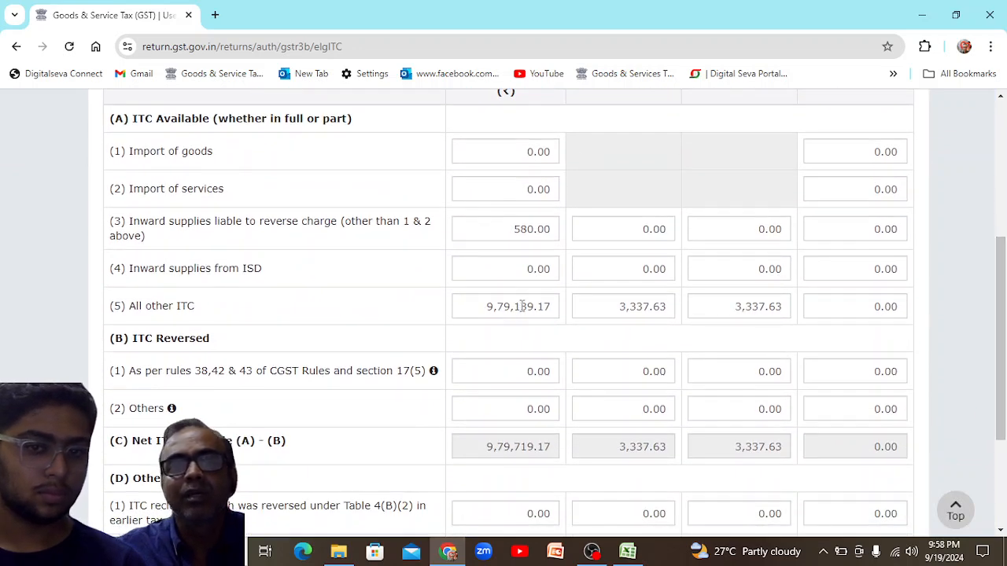
mouse_move(560, 310)
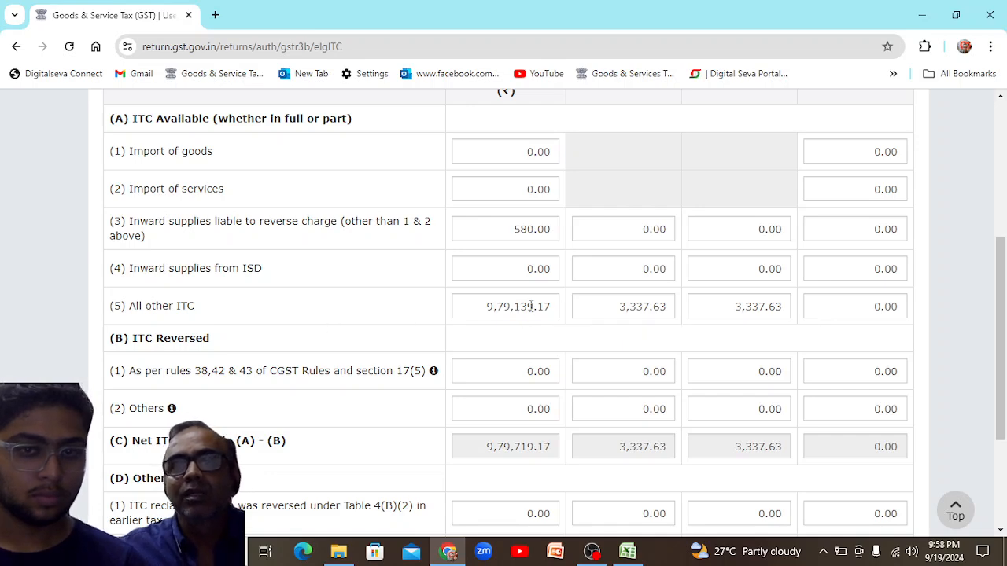
key("alt+Tab")
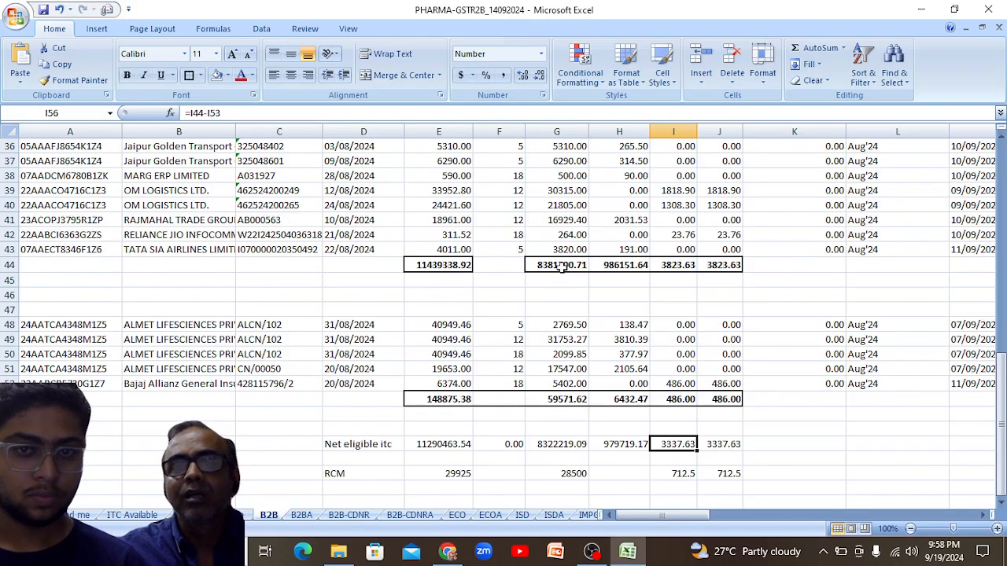
left_click(561, 267)
left_click(575, 403)
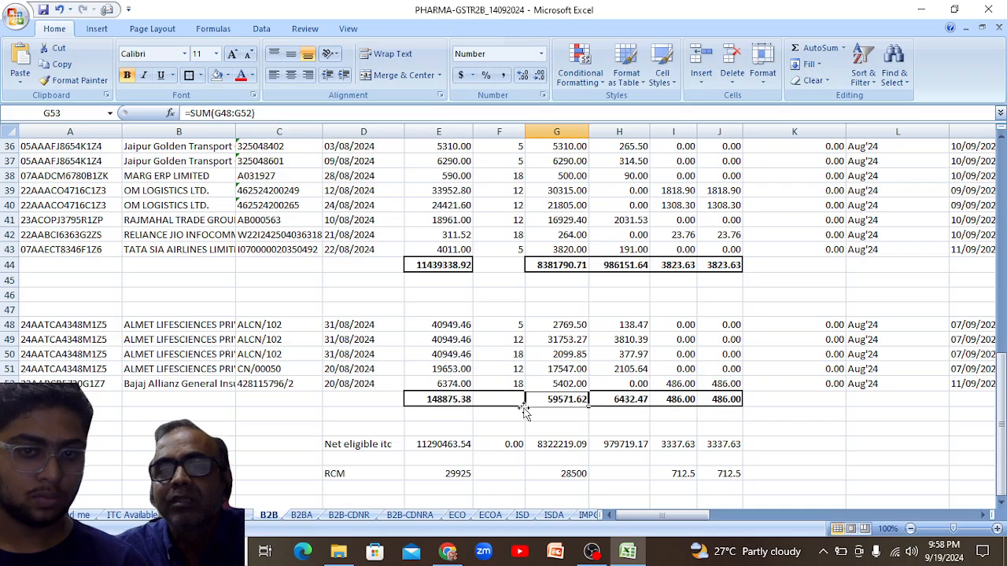
left_click(634, 397)
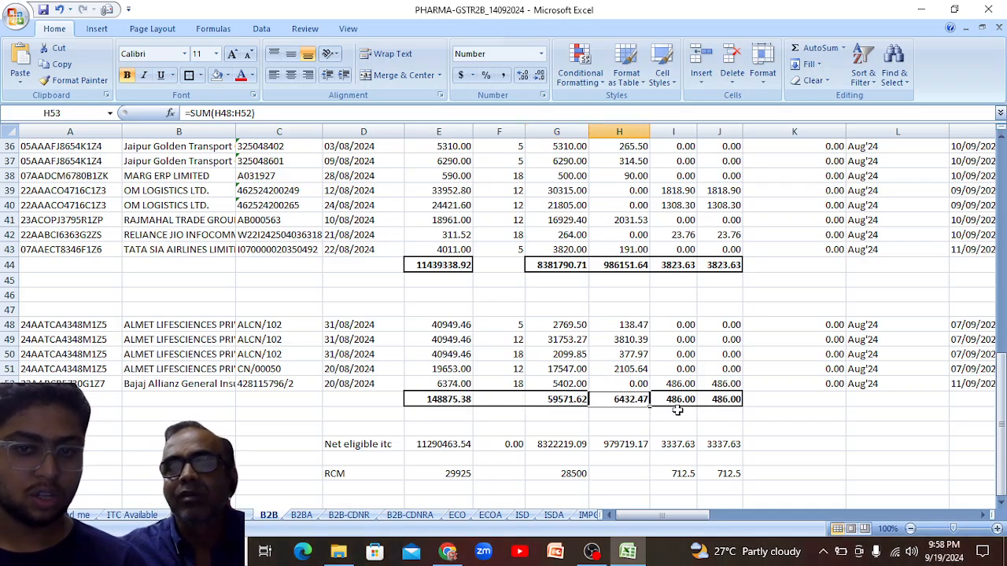
key("alt+Tab")
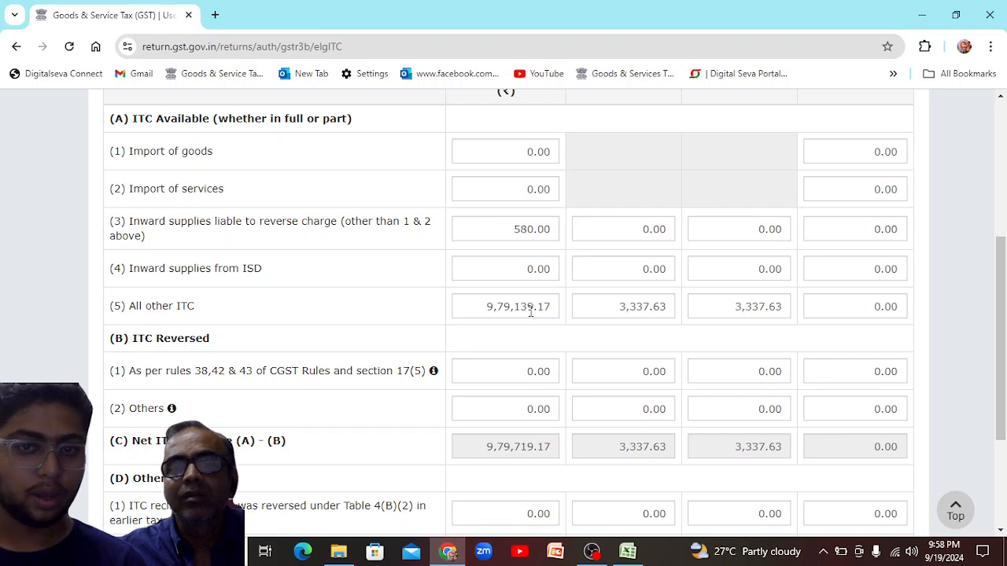
- Examine the reversed, net and reverse charge ITC rows, and look through the supplier rows of the B2B sheet for the reverse charge amount
scroll(1003, 408, "down", 3)
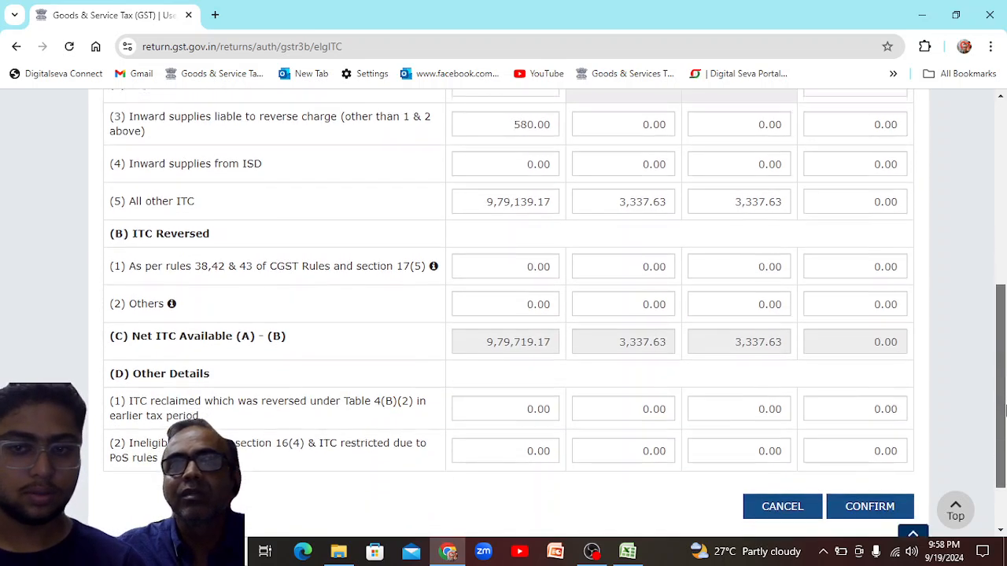
scroll(1003, 429, "up", 2)
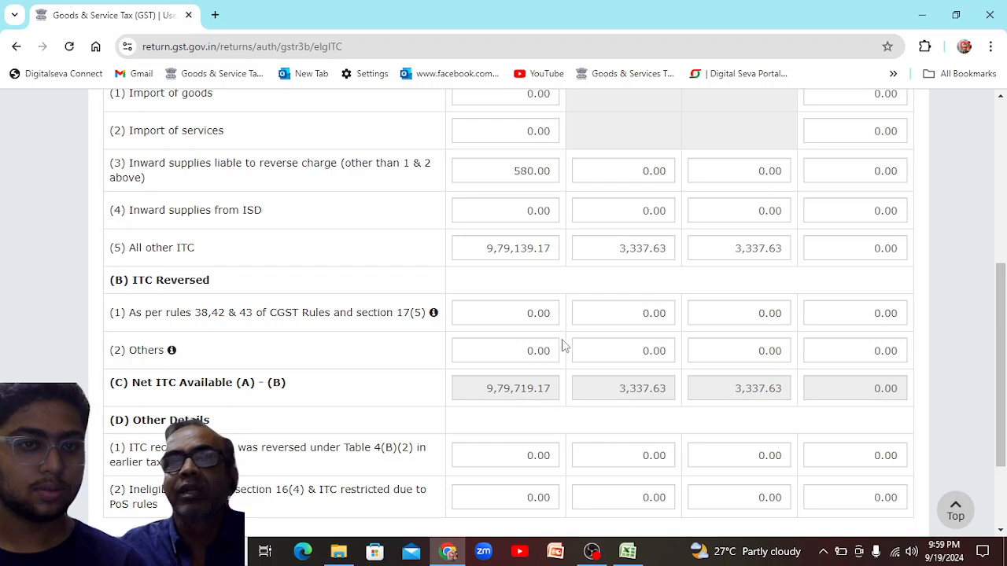
scroll(998, 353, "up", 1)
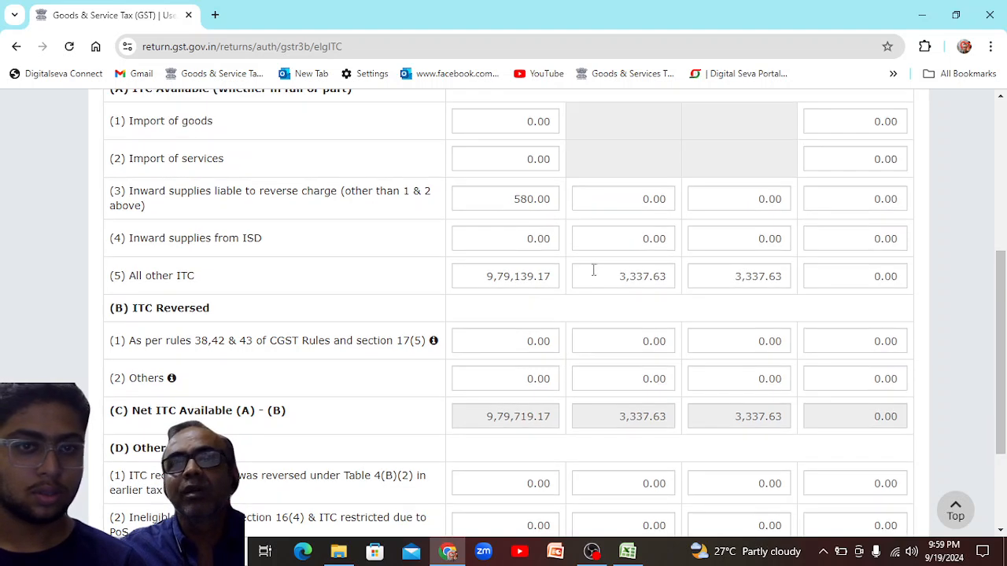
mouse_move(596, 207)
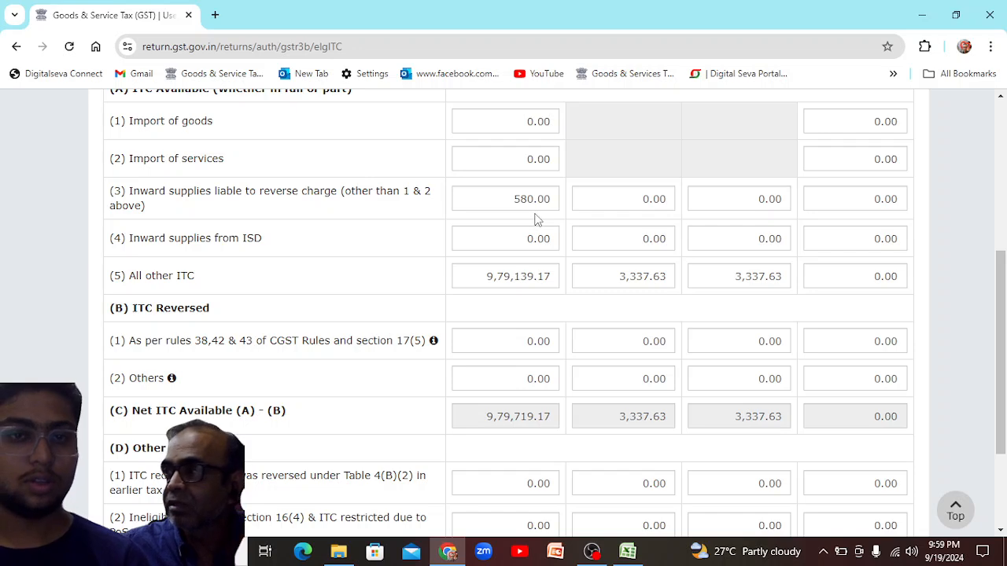
key("alt+Tab")
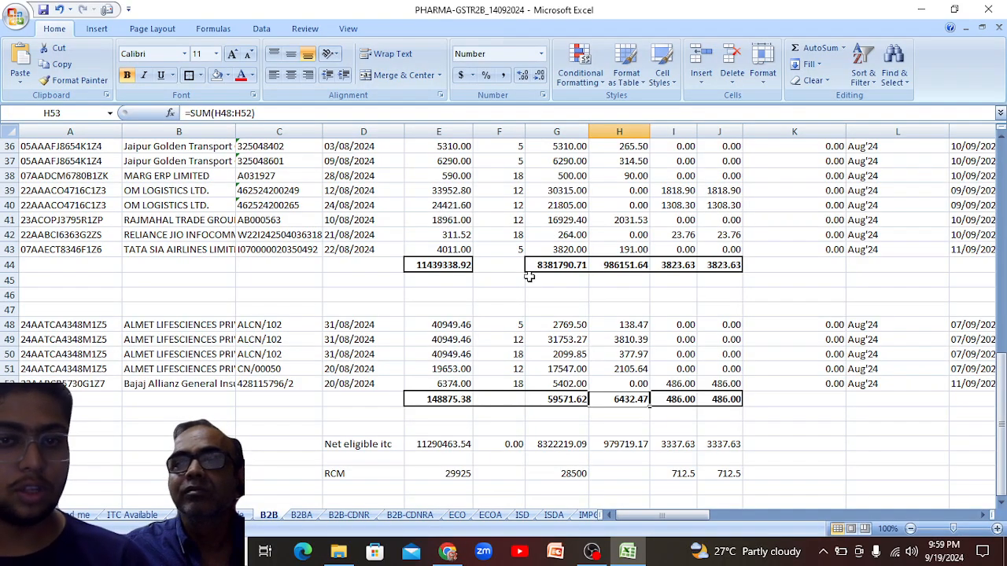
left_click(212, 193)
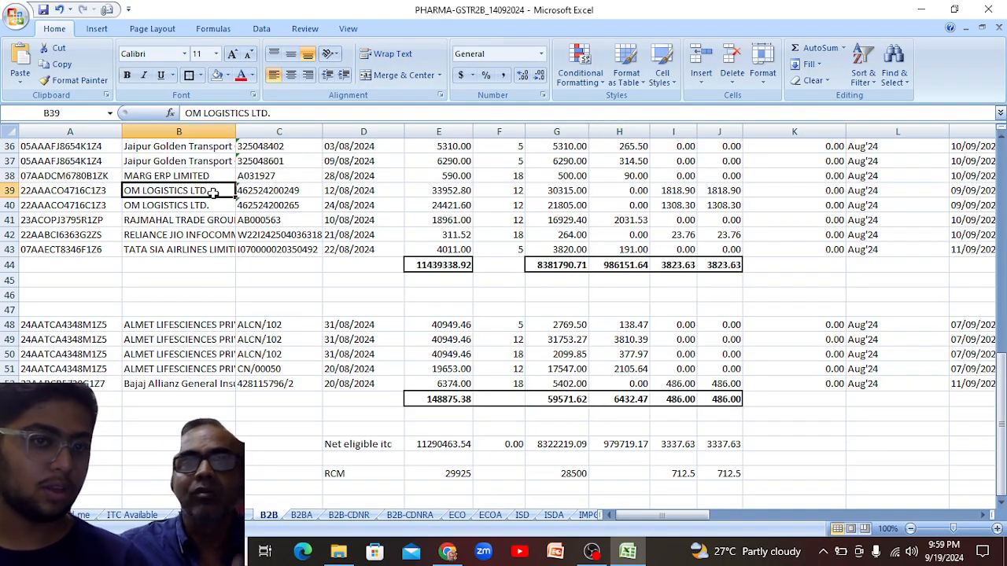
left_click(219, 220)
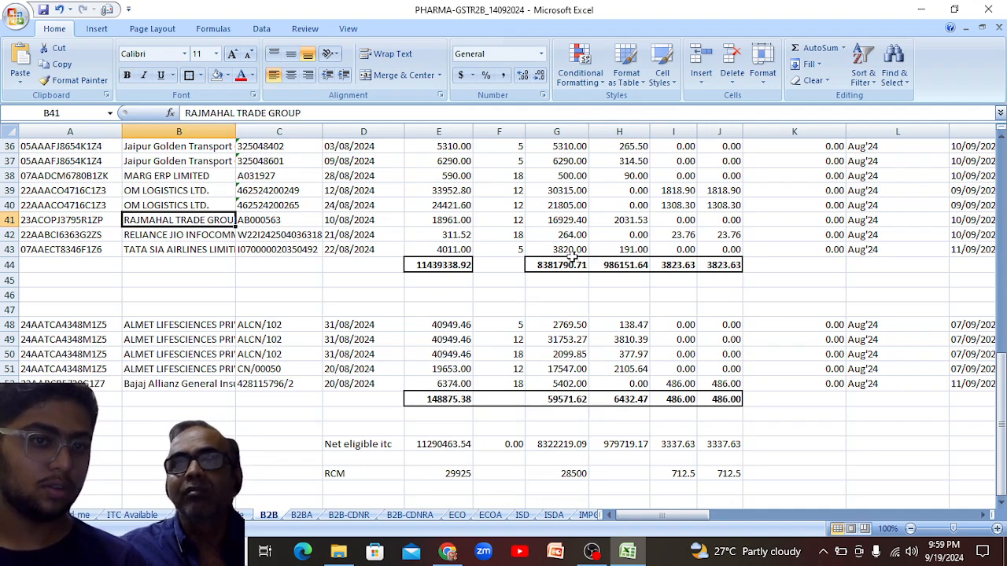
- Return to the GST portal and confirm the auto-drafted Eligible ITC table
key("alt+Tab")
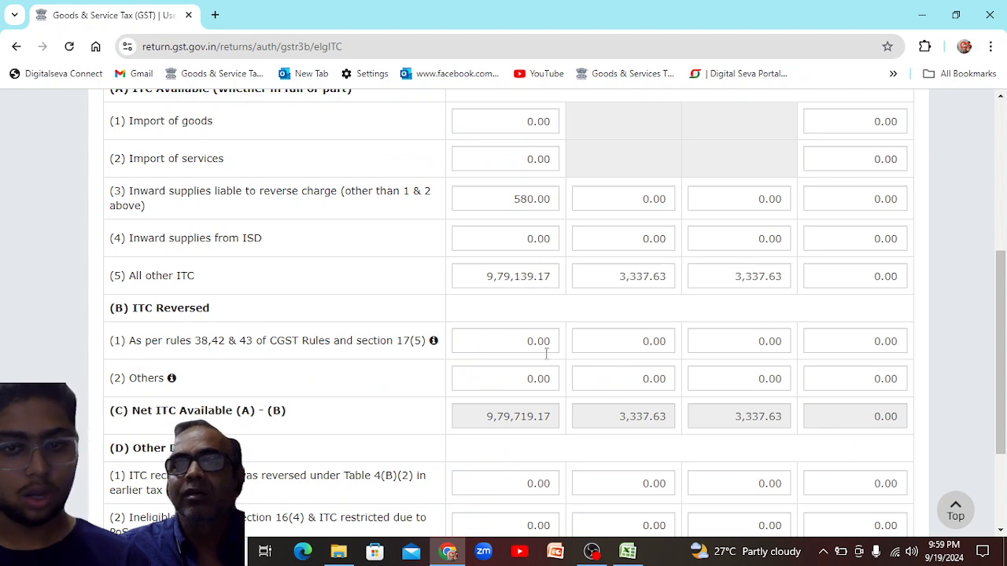
scroll(1000, 354, "down", 2)
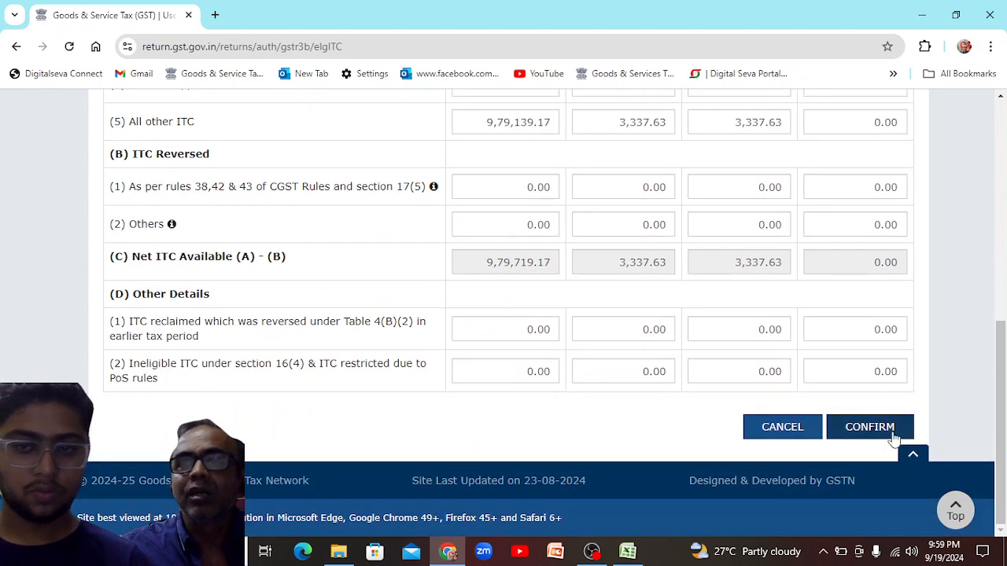
left_click(870, 429)
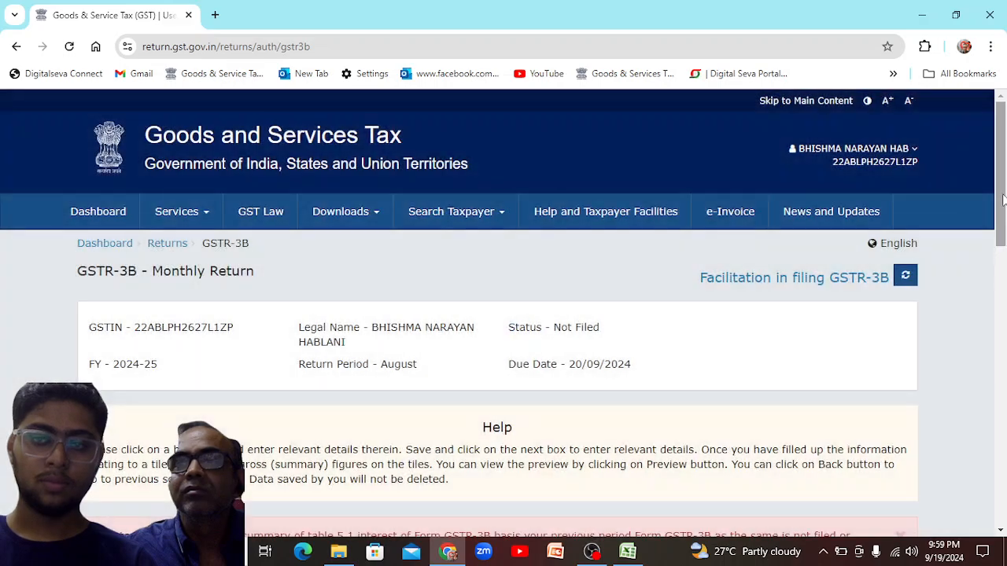
- Review the August GSTR-1 PDF in Edge through its total liability, and compare it with the 3.1 outward tax on the GST portal
left_click_drag(1001, 196, 1004, 346)
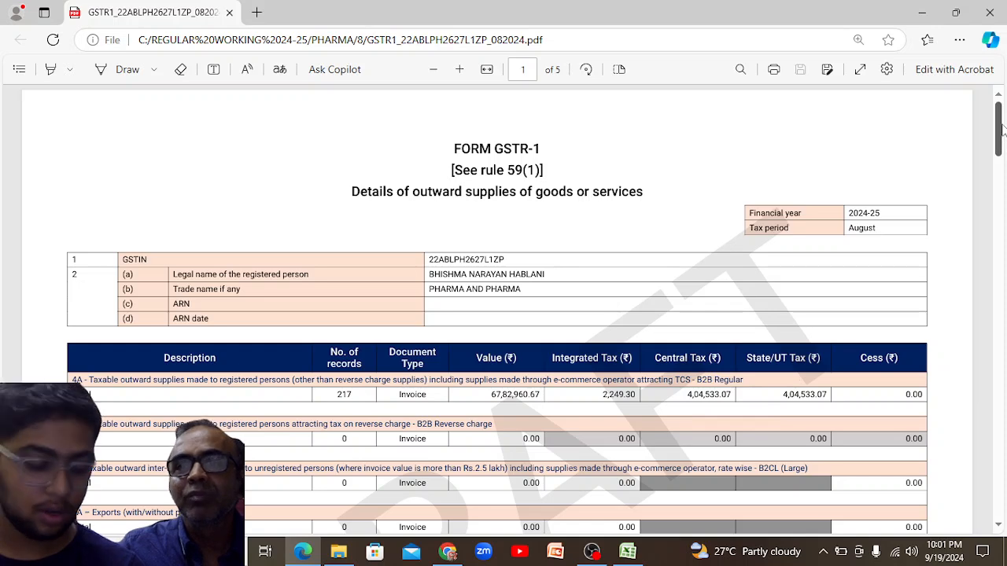
left_click_drag(1002, 128, 1003, 181)
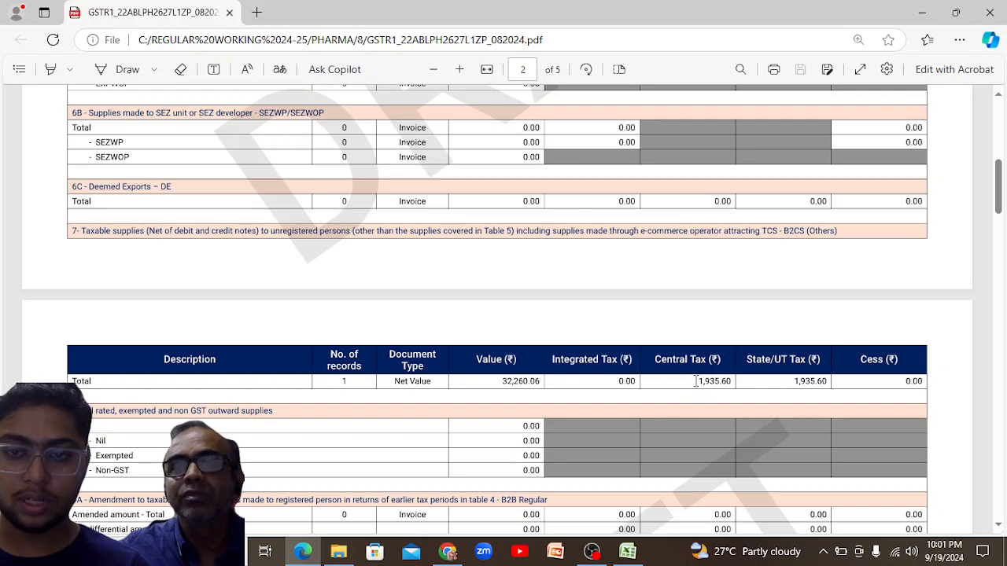
left_click_drag(1002, 189, 1002, 275)
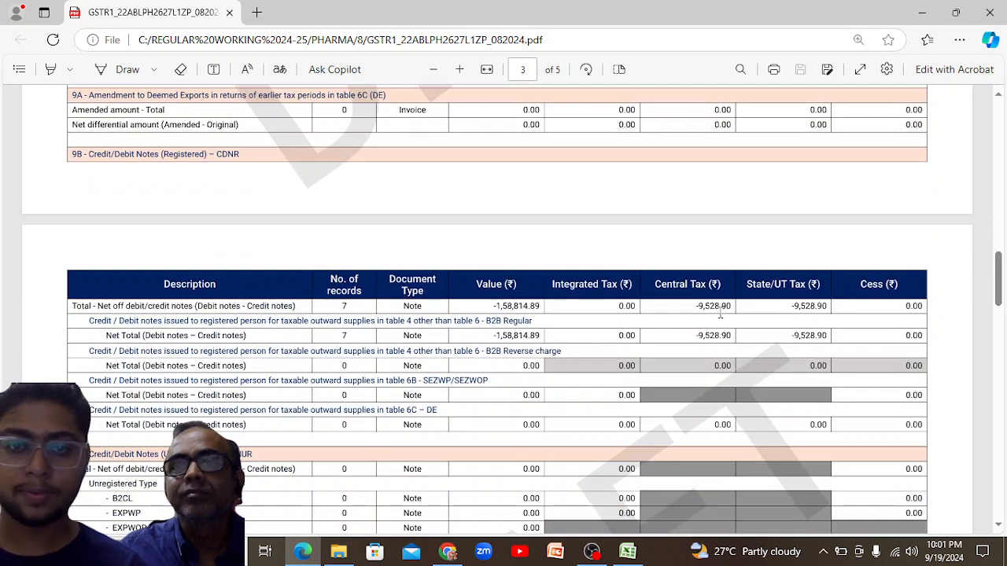
left_click_drag(152, 307, 192, 308)
right_click(192, 311)
left_click(240, 196)
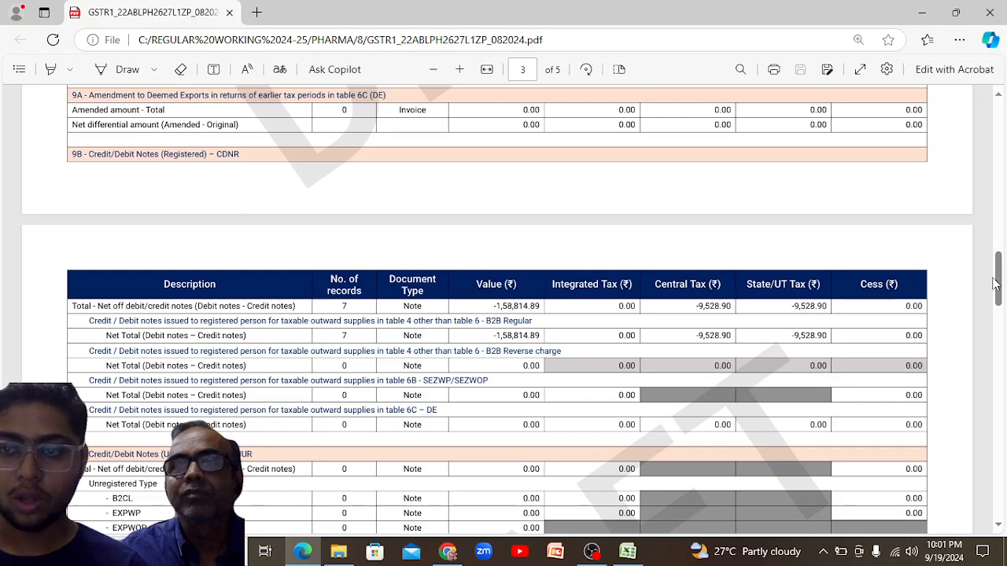
left_click_drag(1001, 283, 1002, 491)
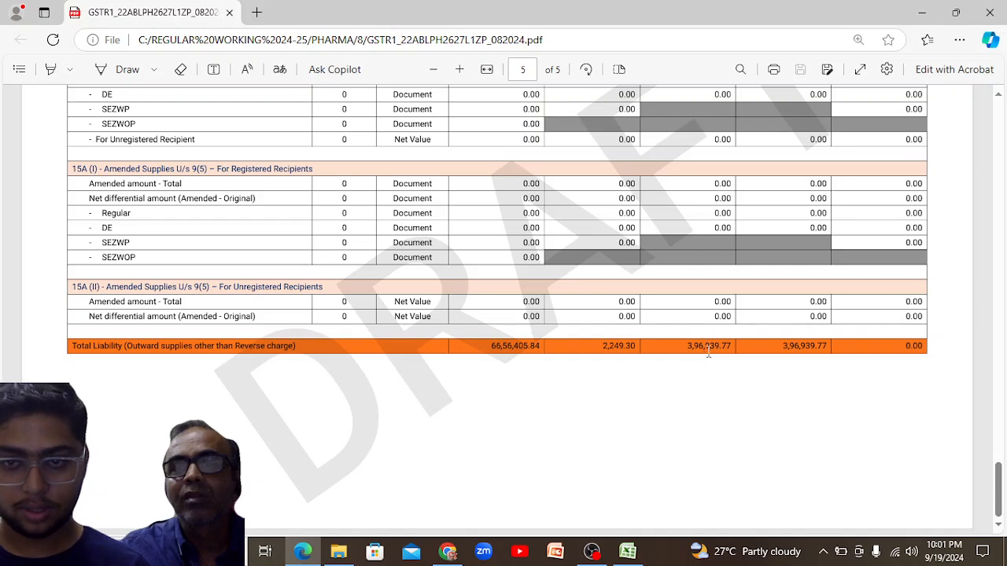
key("alt+Tab")
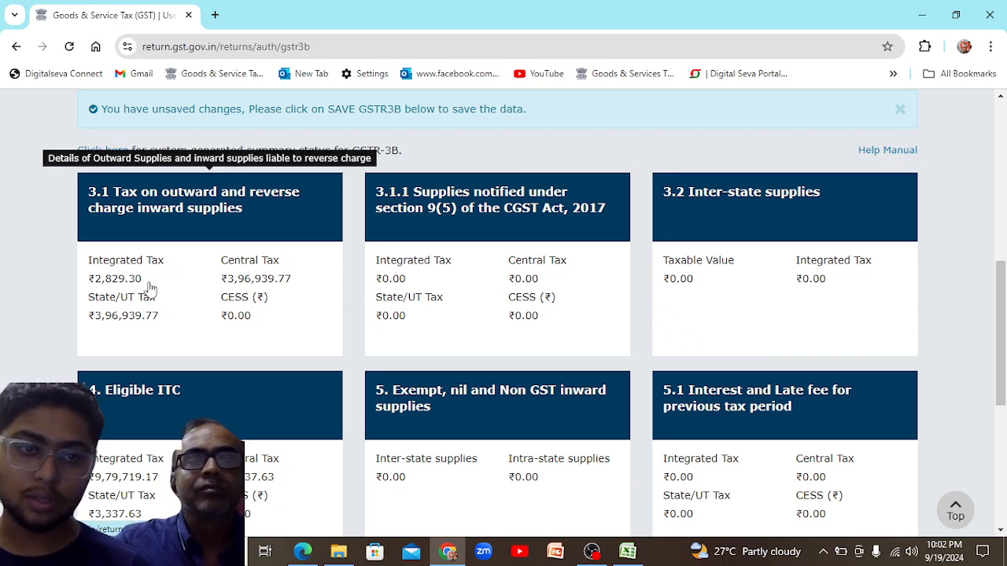
- Recheck the integrated tax in the GSTR-1 PDF's total liability, and open table 3.1 of the GSTR-3B return to examine its supply rows
key("alt+Tab")
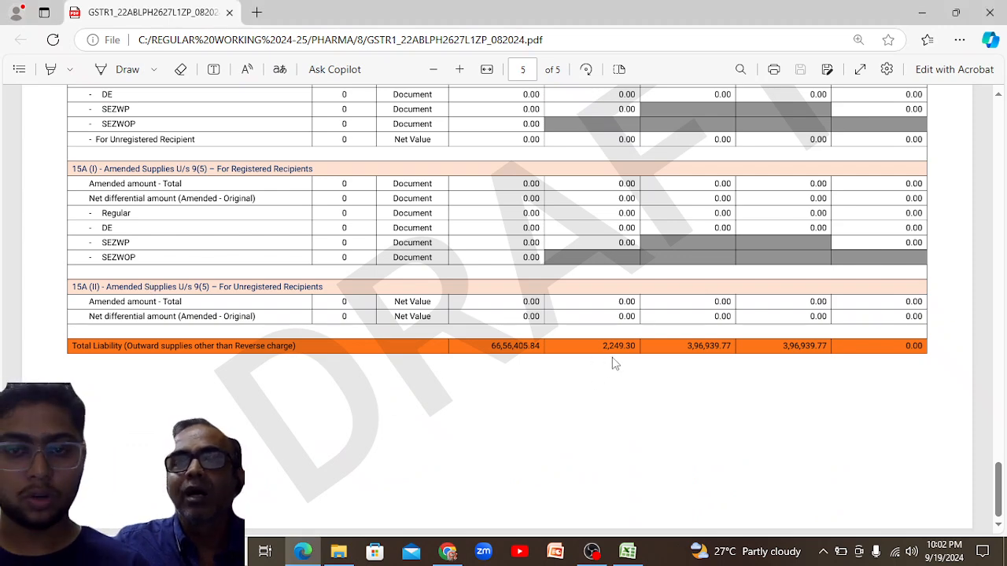
key("alt+Tab")
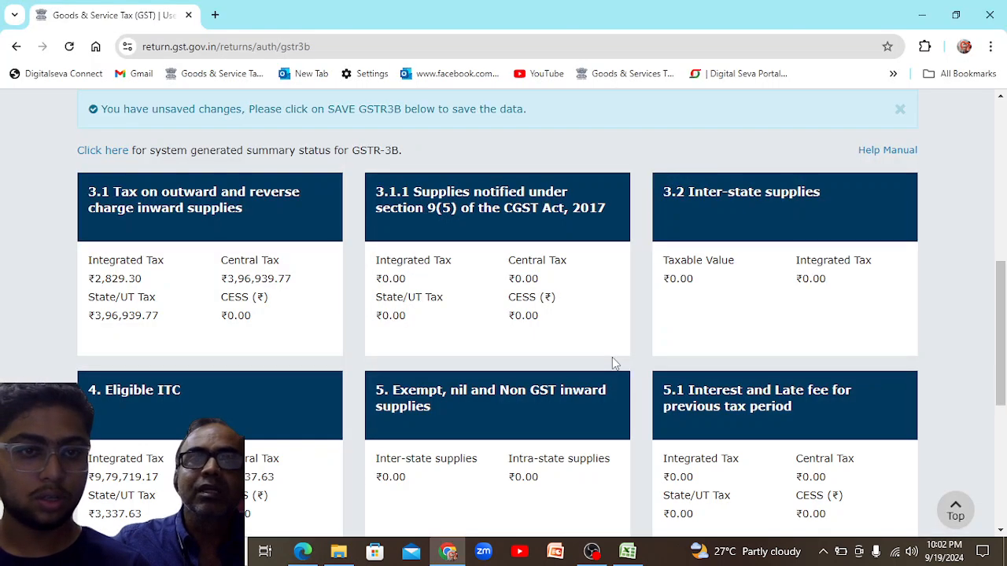
left_click(203, 295)
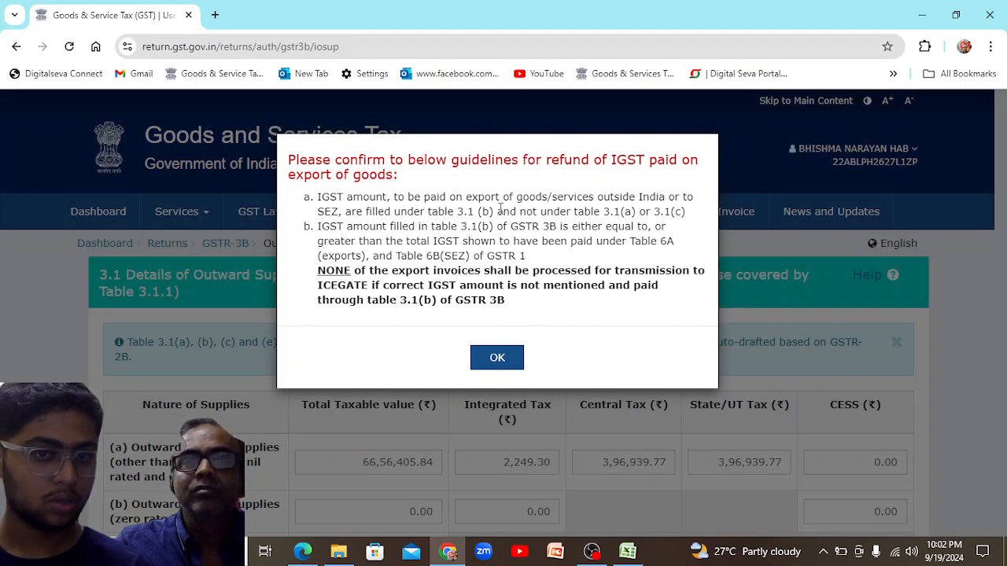
left_click(497, 358)
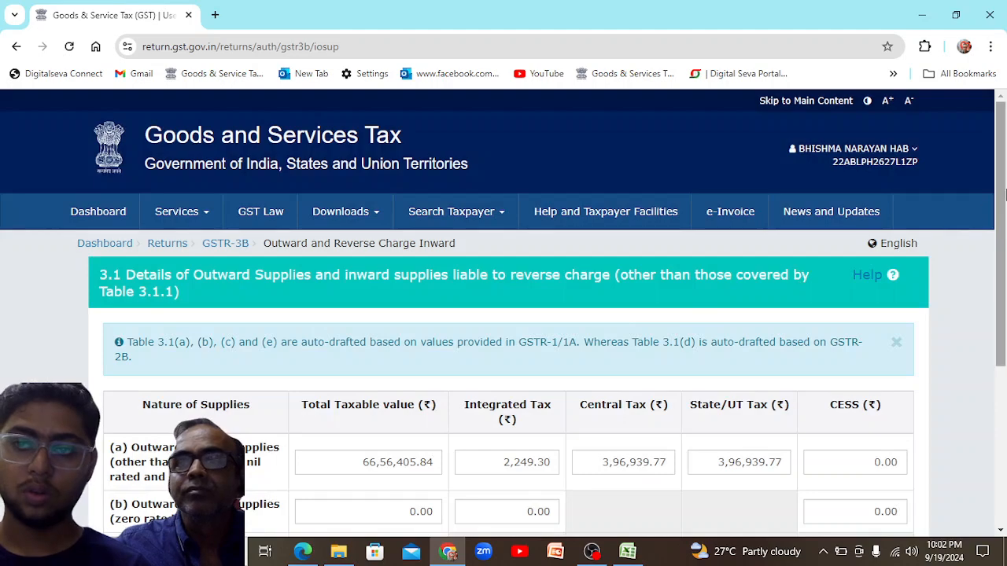
scroll(653, 282, "down", 3)
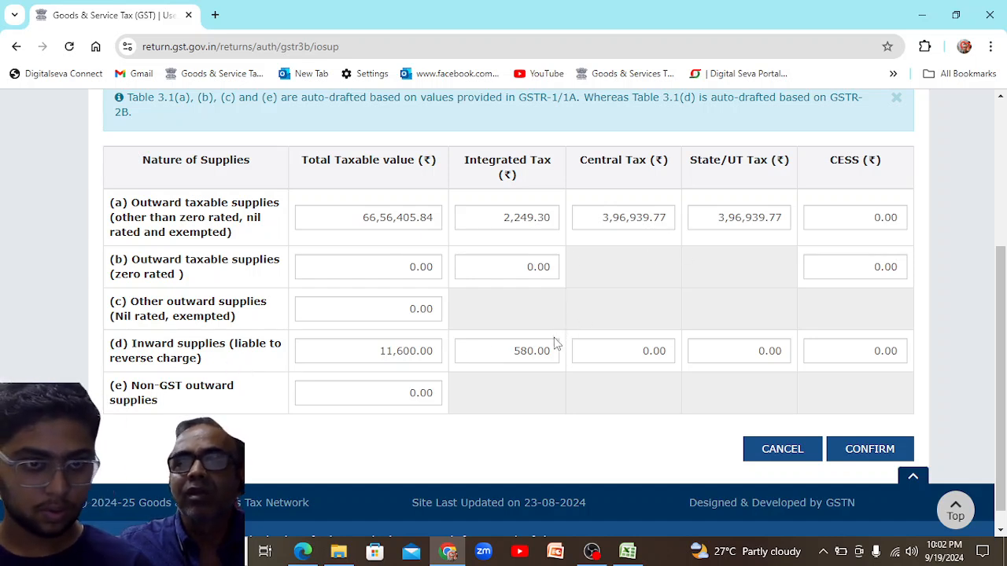
mouse_move(554, 338)
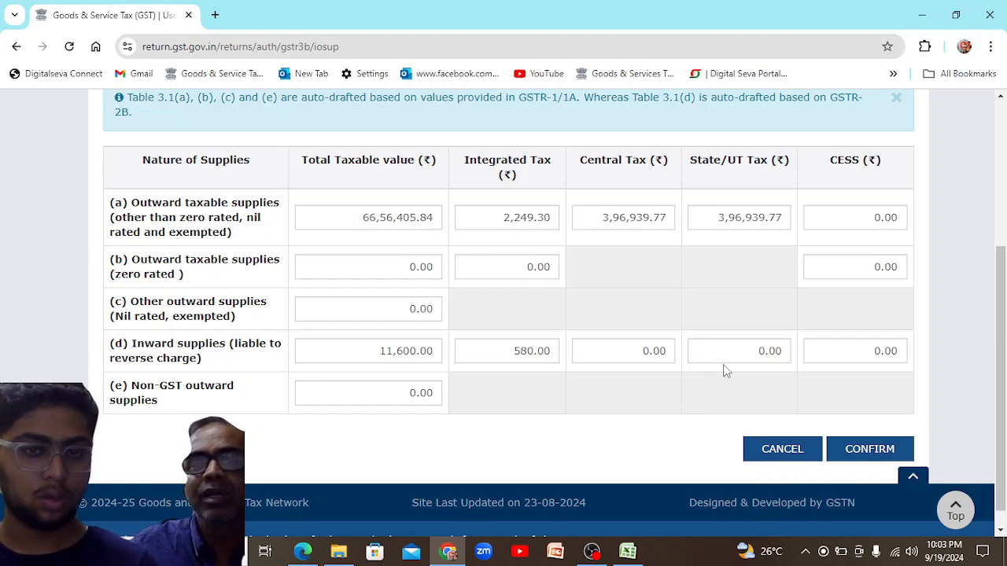
- Check the RCM row's total and taxable value in the B2B sheet of the GSTR-2B workbook, and return to table 3.1
key("alt+Tab")
key("alt+Tab")
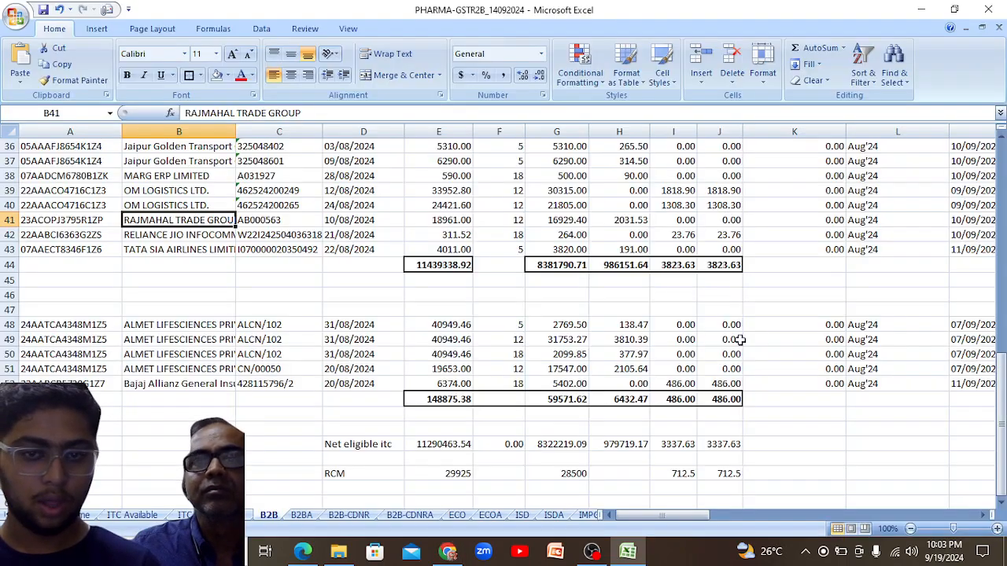
left_click(453, 473)
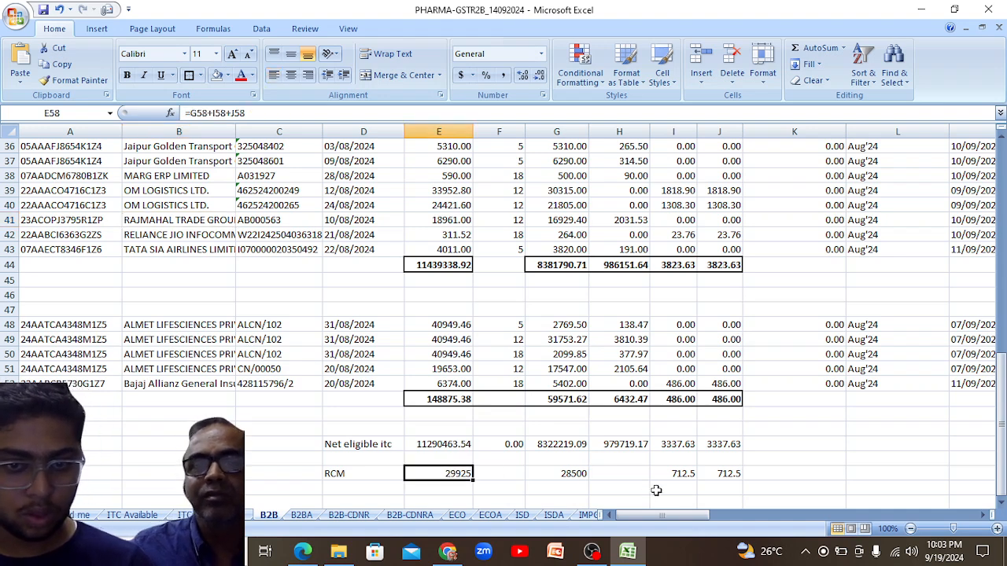
left_click(570, 475)
key("alt+Tab")
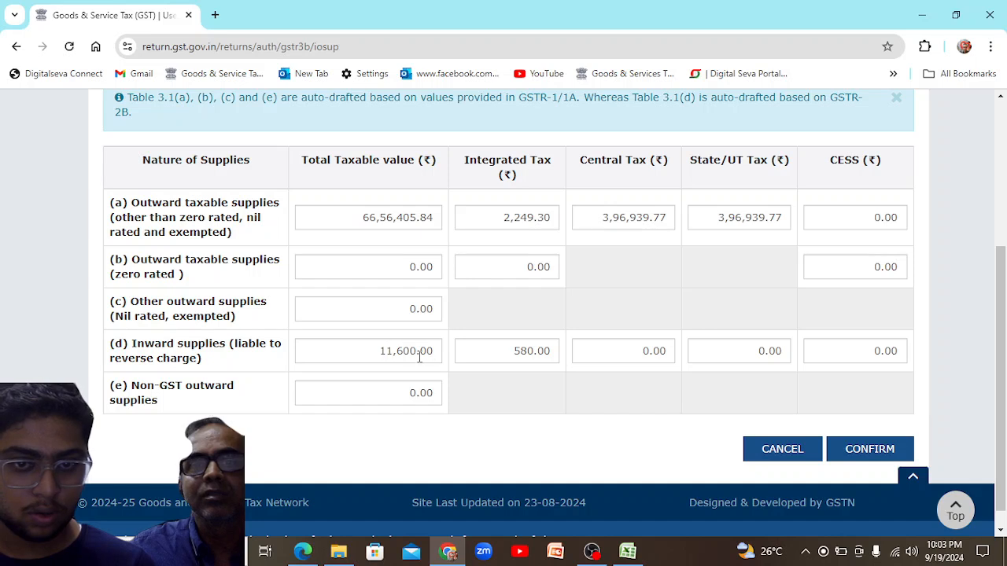
- Enter 11600, the portal's reverse charge taxable value, below the RCM taxable value in cell G59 of the workbook's B2B sheet
left_click(419, 356)
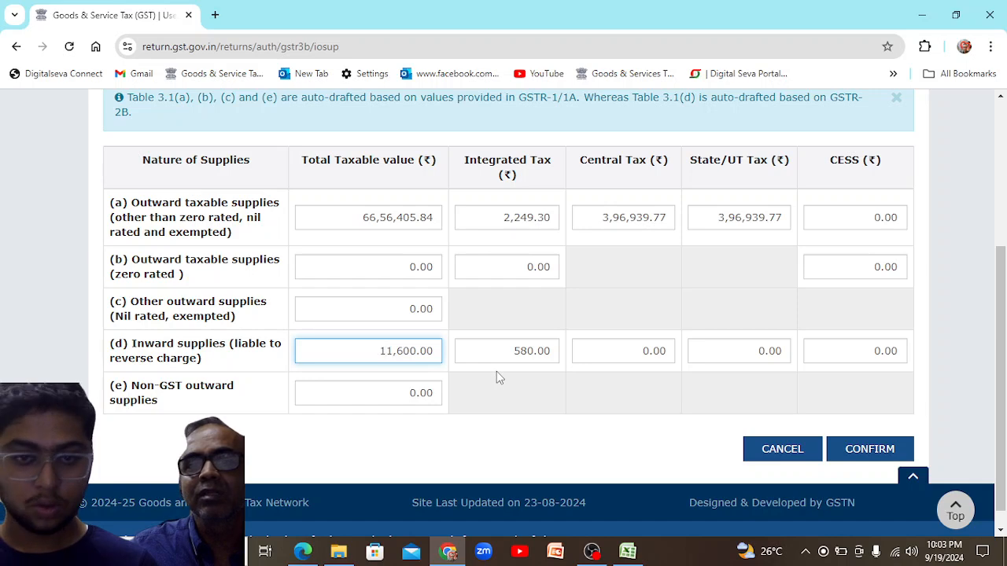
key("BackSpace")
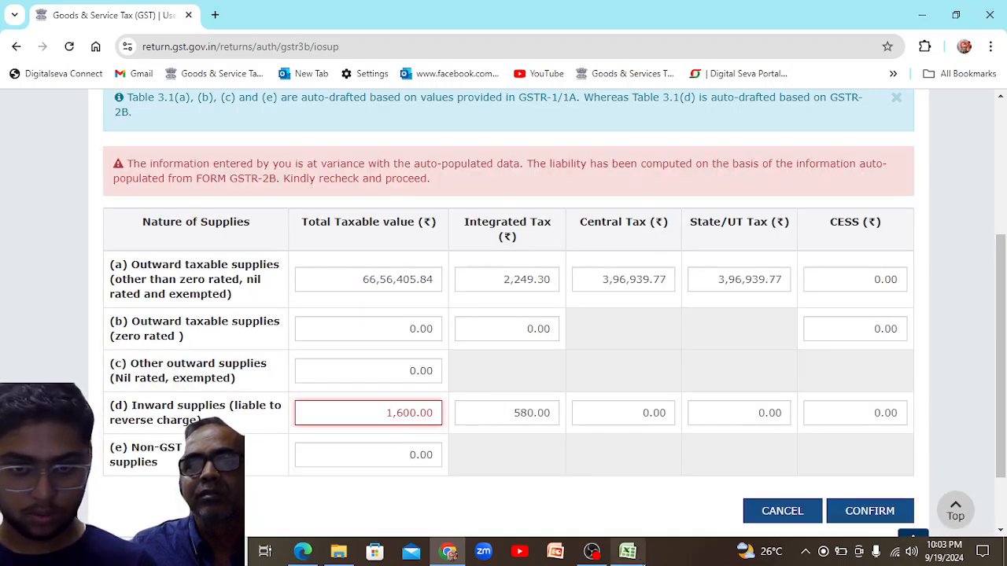
left_click(628, 550)
left_click(531, 488)
type("11600")
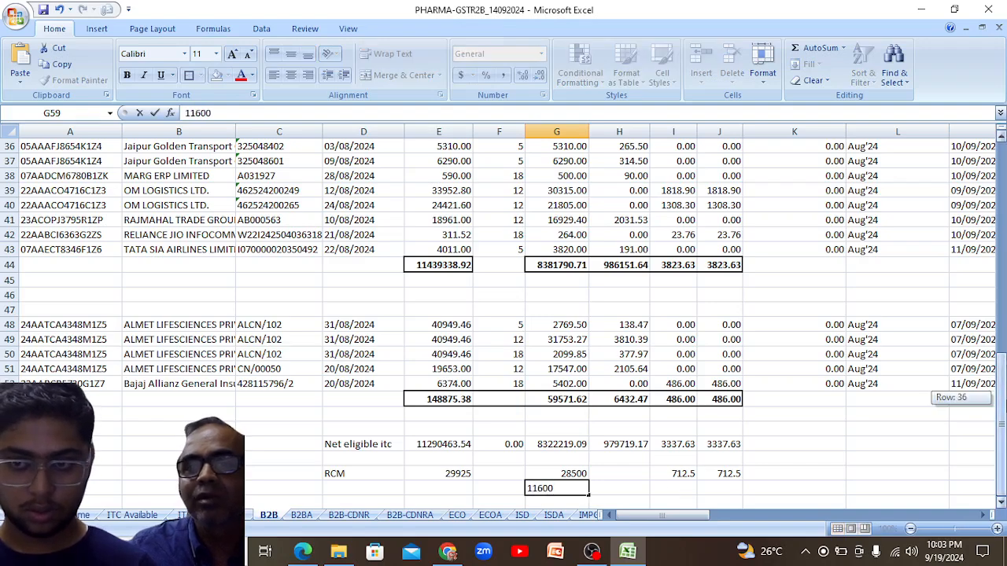
- Restore the taxable value of inward supplies liable to reverse charge to 11,600.00 in table 3.1 on the GST portal
key("alt+Tab")
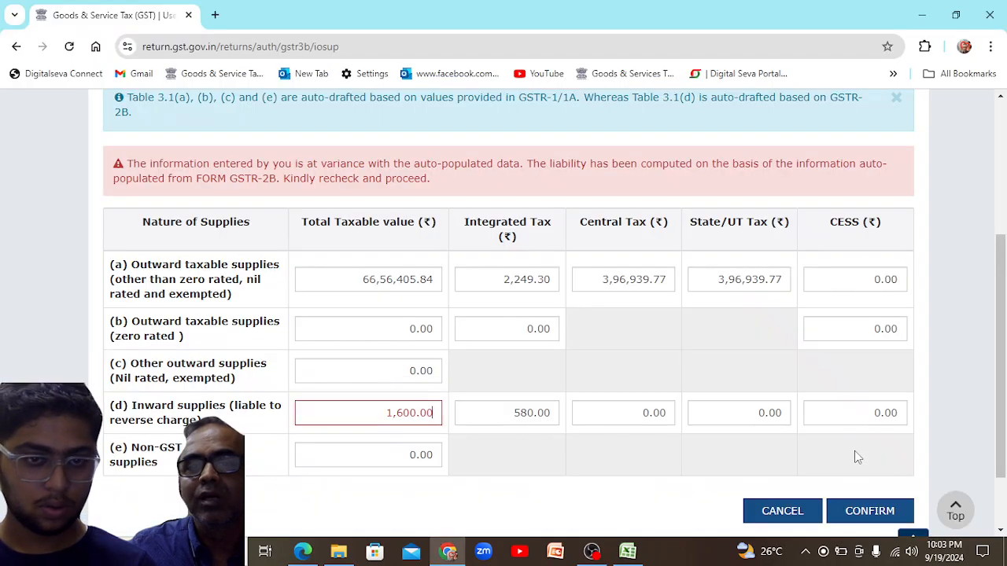
left_click(387, 413)
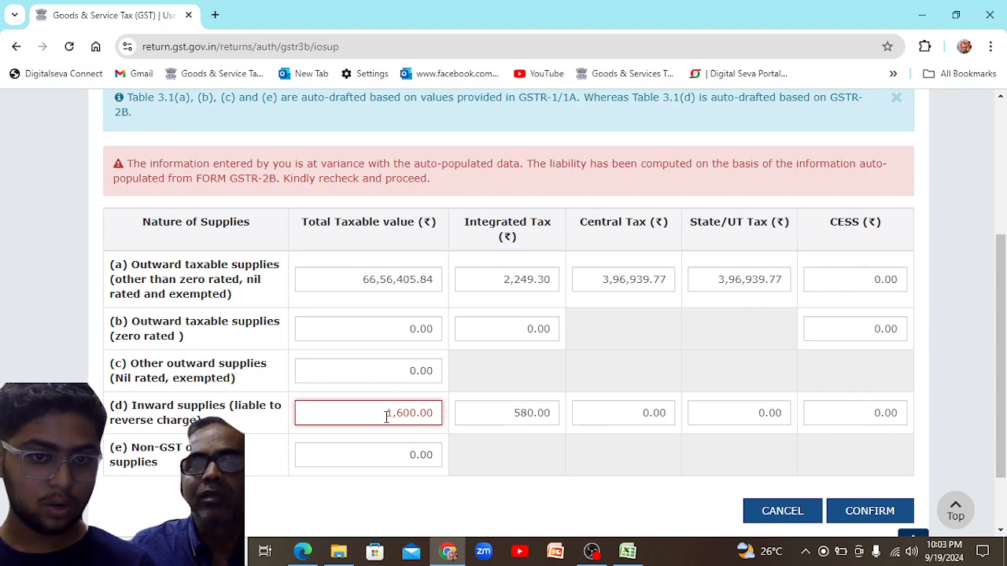
type("1")
scroll(405, 417, "down", 1)
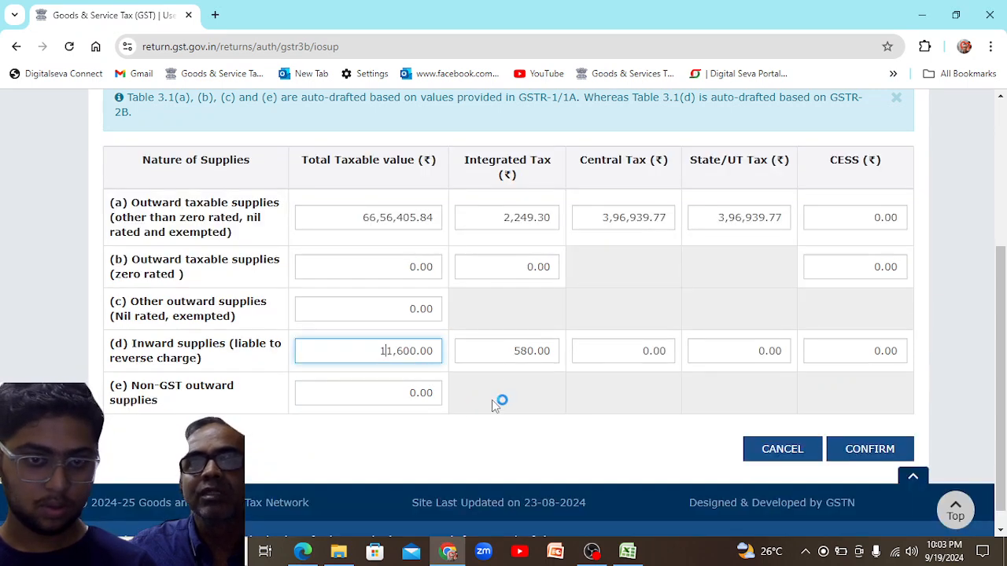
- Enter the reverse charge integrated tax of 580 in cell H59 of the workbook's B2B sheet, beside the 11600 taxable value
key("alt+Tab")
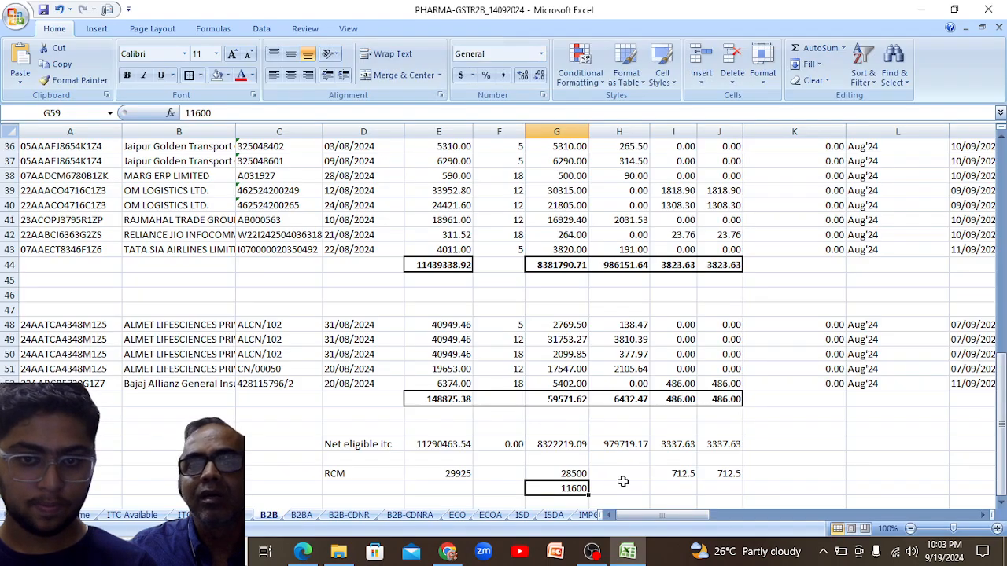
left_click(643, 489)
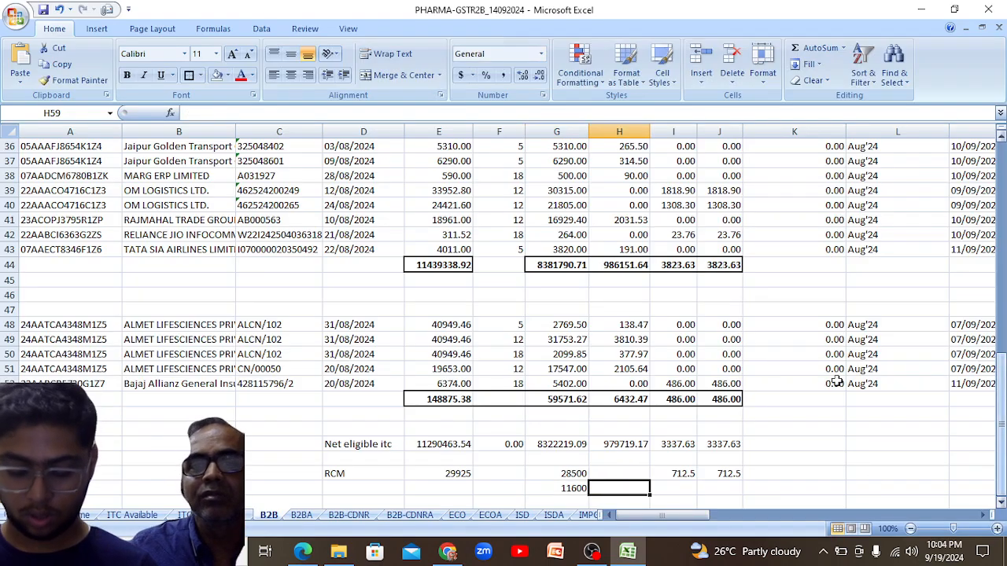
type("580")
key("Return")
key("Return")
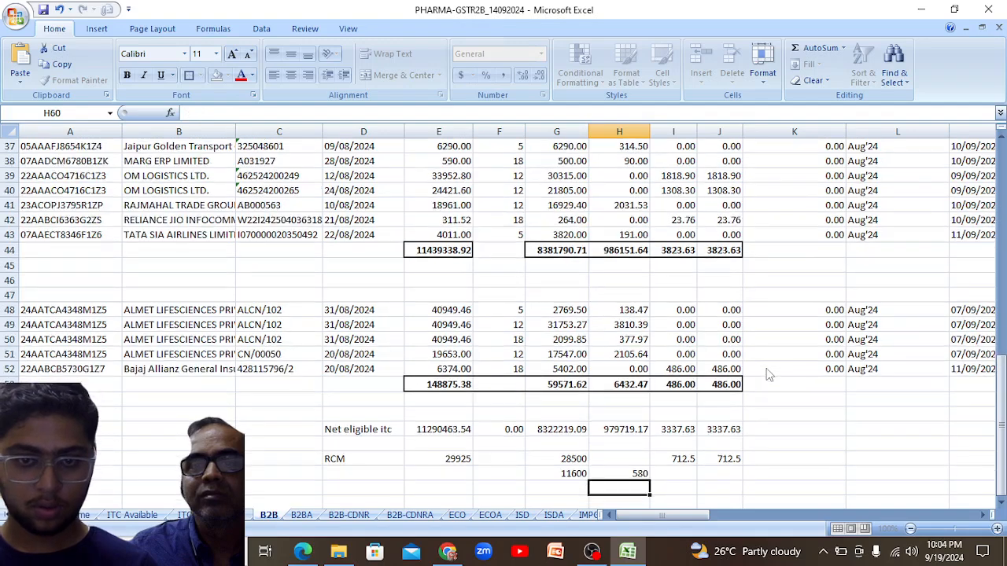
- Add the two reverse charge taxable values in cell G60 with a formula summing G58 and G59
key("Up")
key("Left")
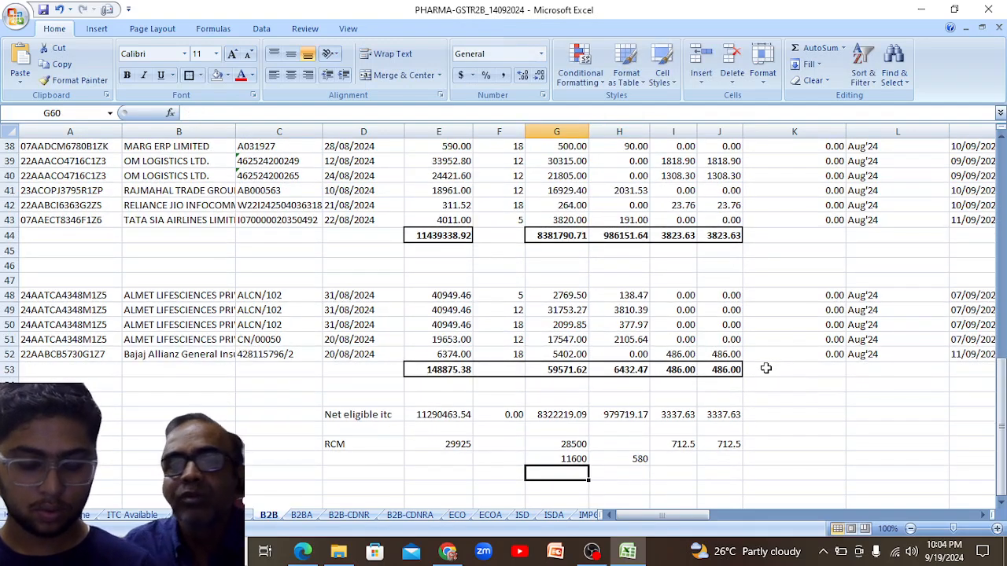
type("=")
key("Up")
key("Up")
type("+")
key("Up")
key("Return")
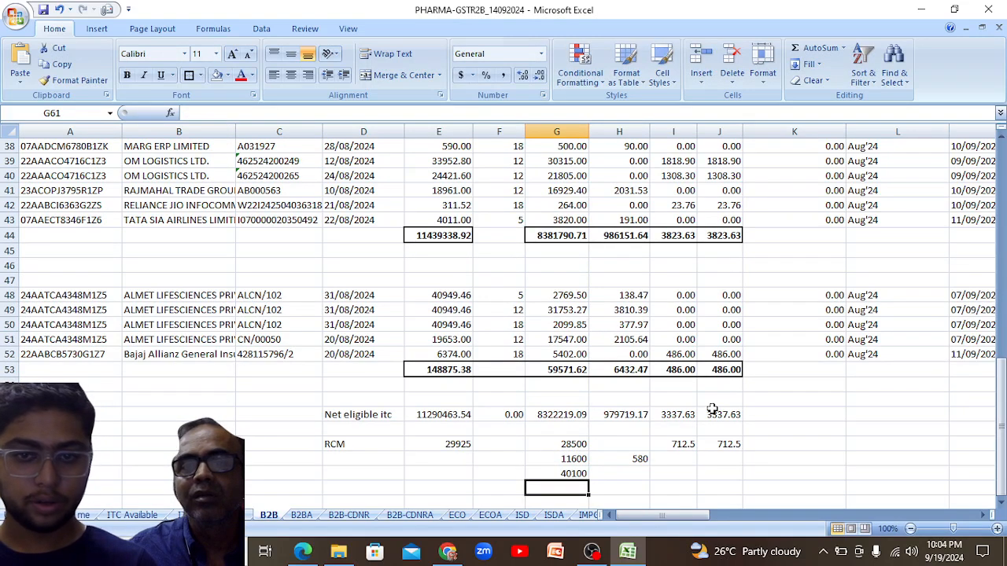
- Set the total taxable value of row (d), inward supplies liable to reverse charge, to 40100 in table 3.1 on the GST portal
key("alt+Tab")
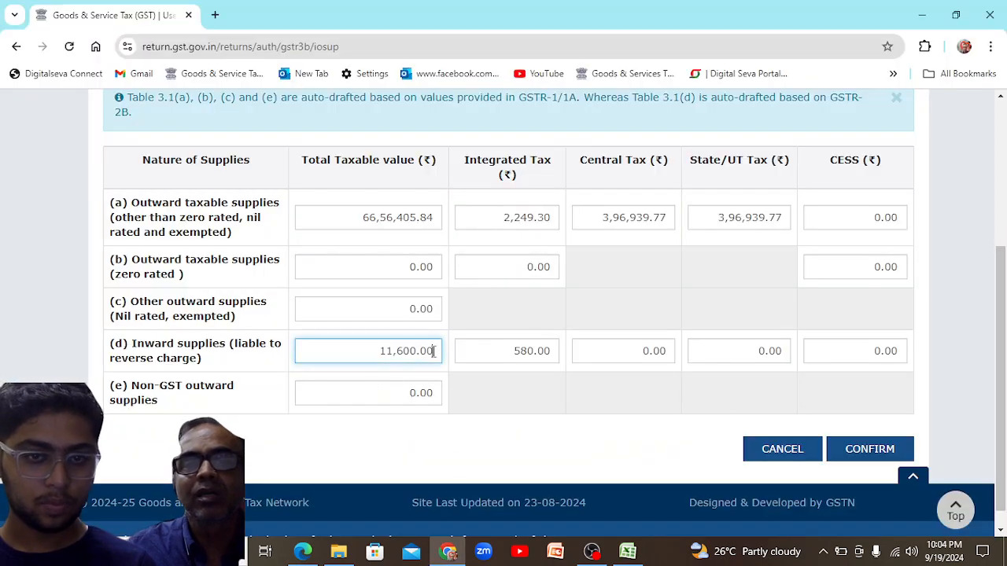
left_click_drag(434, 351, 366, 358)
type("40100")
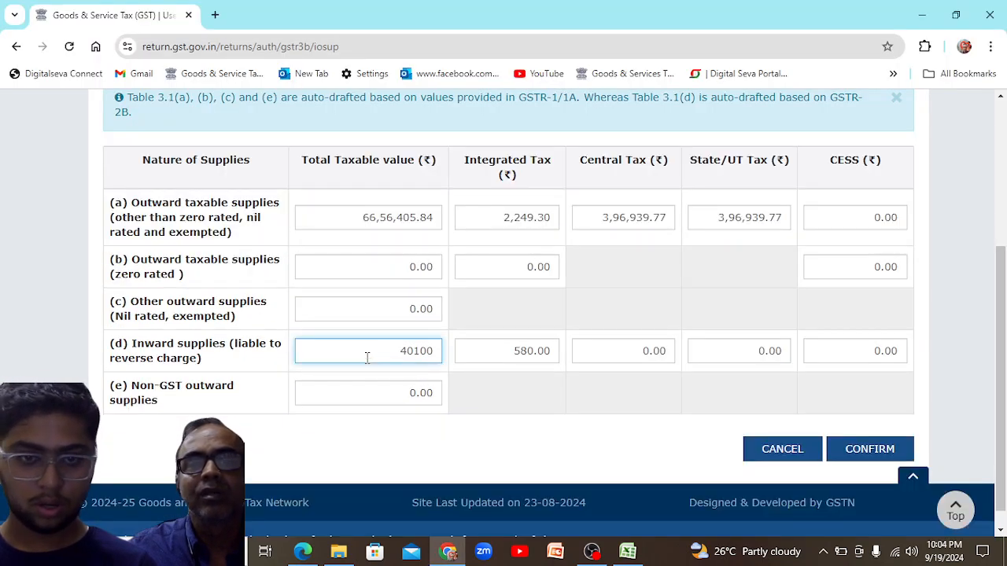
- Set the central tax of row (d) to 712.5 from the workbook's RCM row, check the State/UT tax, and confirm table 3.1
left_click(668, 350)
key("alt+Tab")
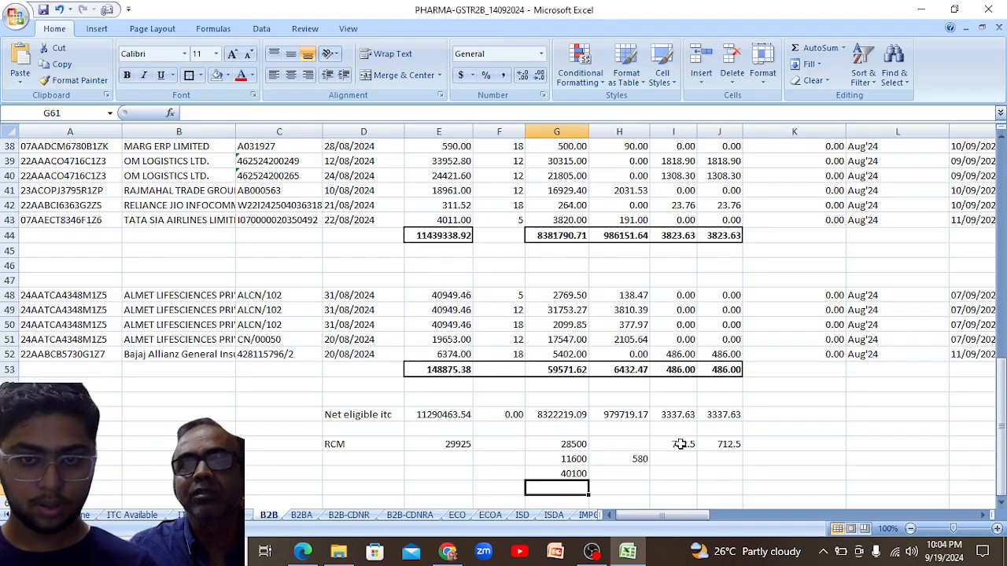
key("alt+Tab")
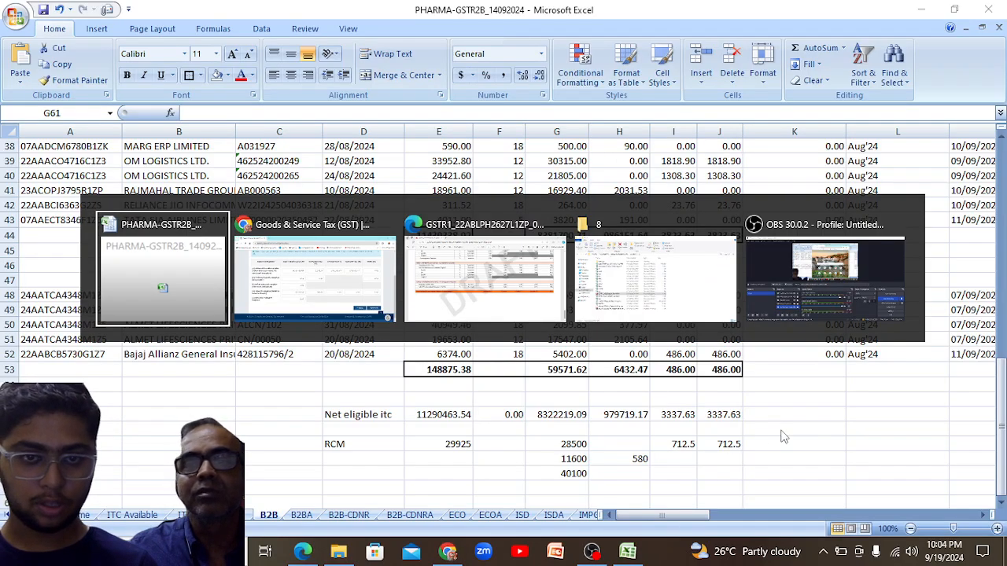
key("alt+Tab")
type("712.5")
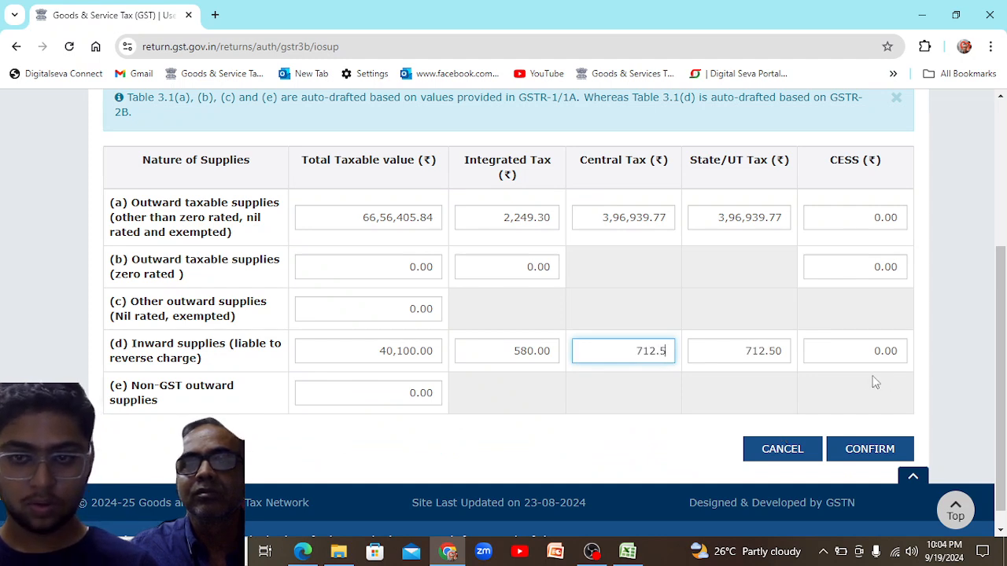
left_click(771, 351)
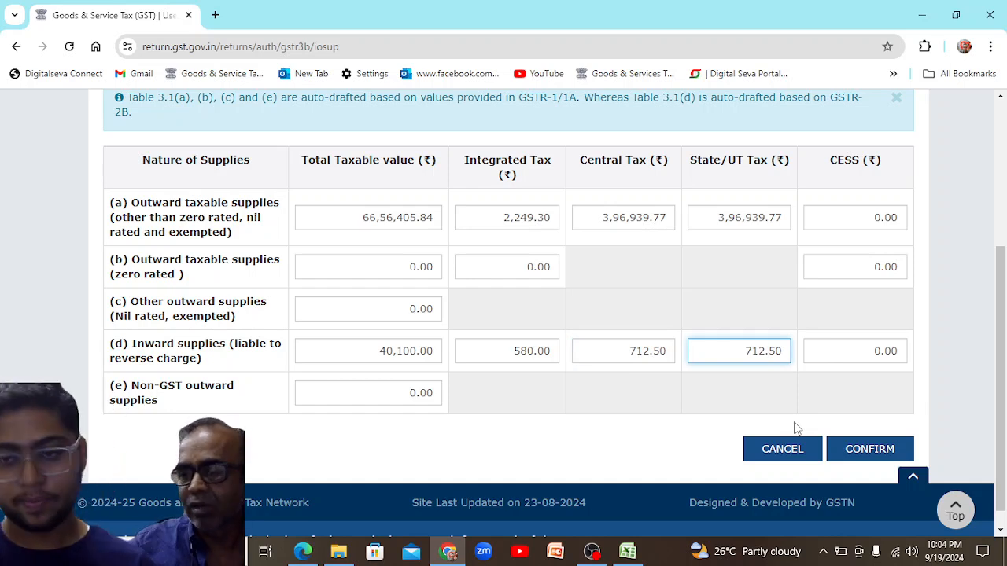
left_click(903, 449)
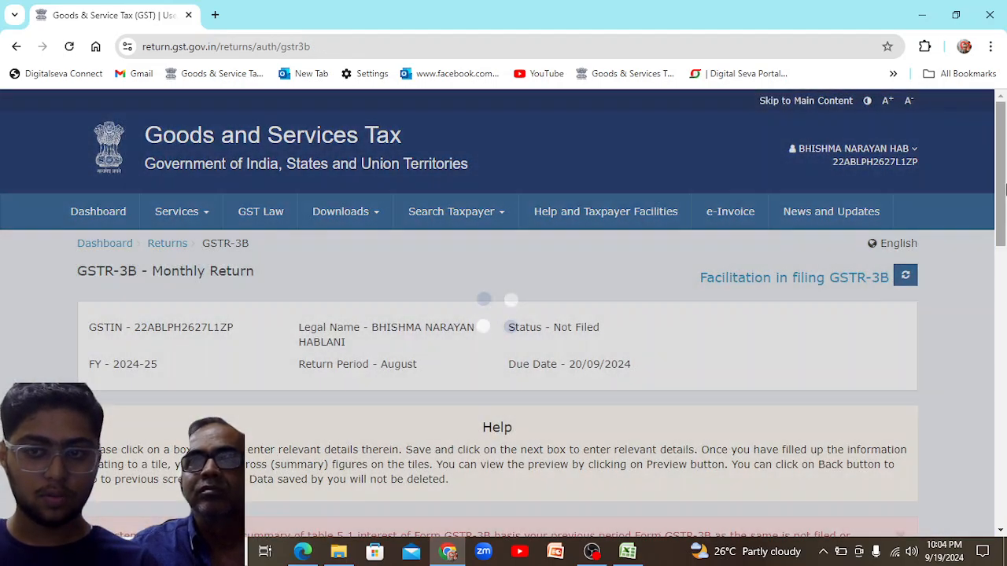
- In table 4, Eligible ITC, set the central tax of inward supplies liable to reverse charge to 712.5 and recheck the workbook's RCM row
left_click_drag(1006, 187, 1006, 333)
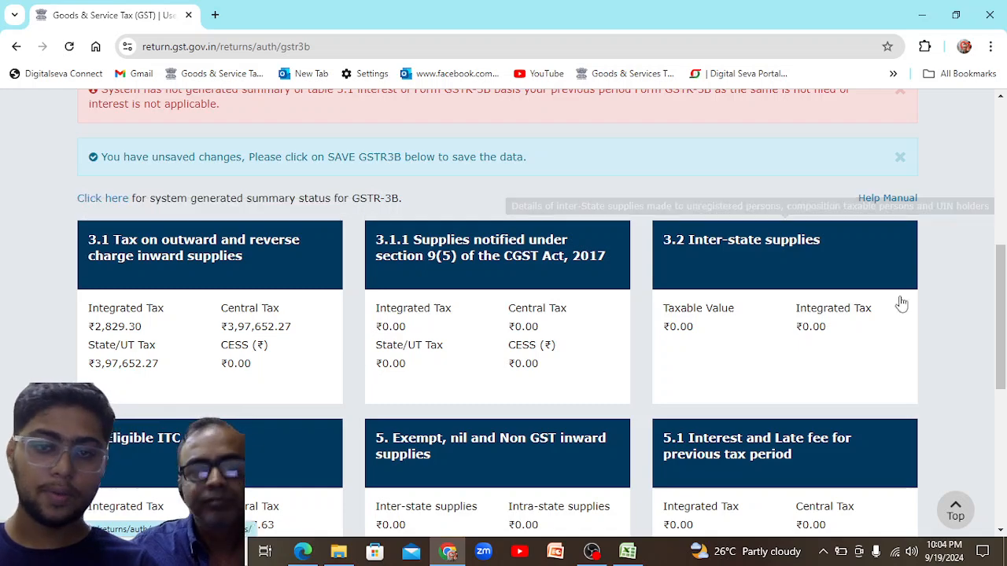
left_click_drag(1004, 277, 1005, 330)
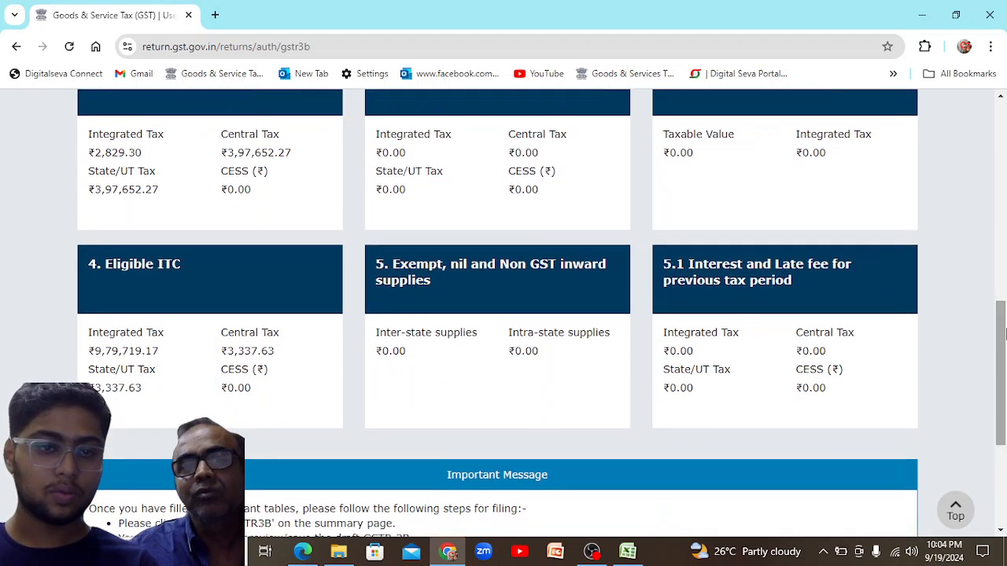
left_click(246, 303)
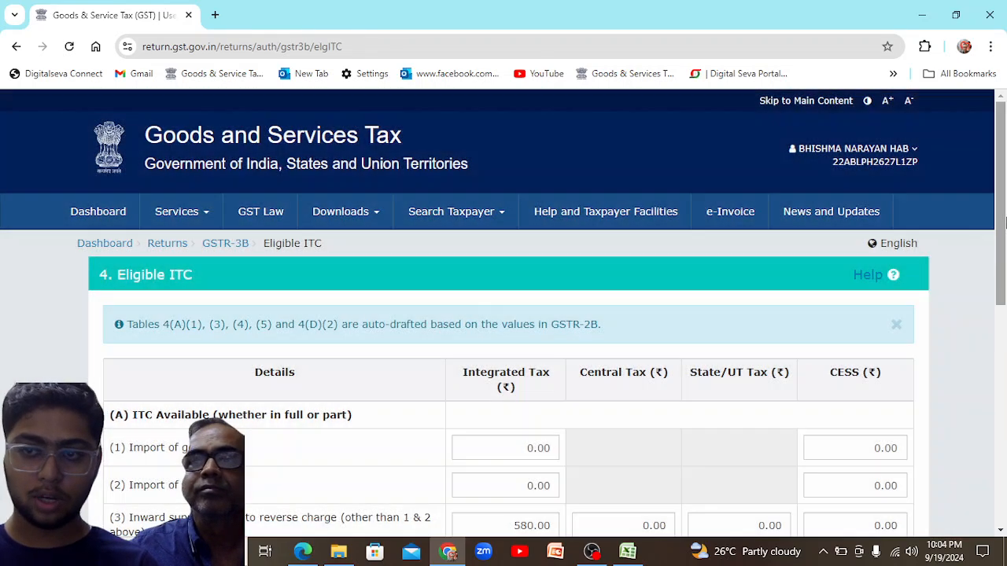
left_click_drag(1005, 223, 999, 438)
scroll(1004, 369, "up", 1)
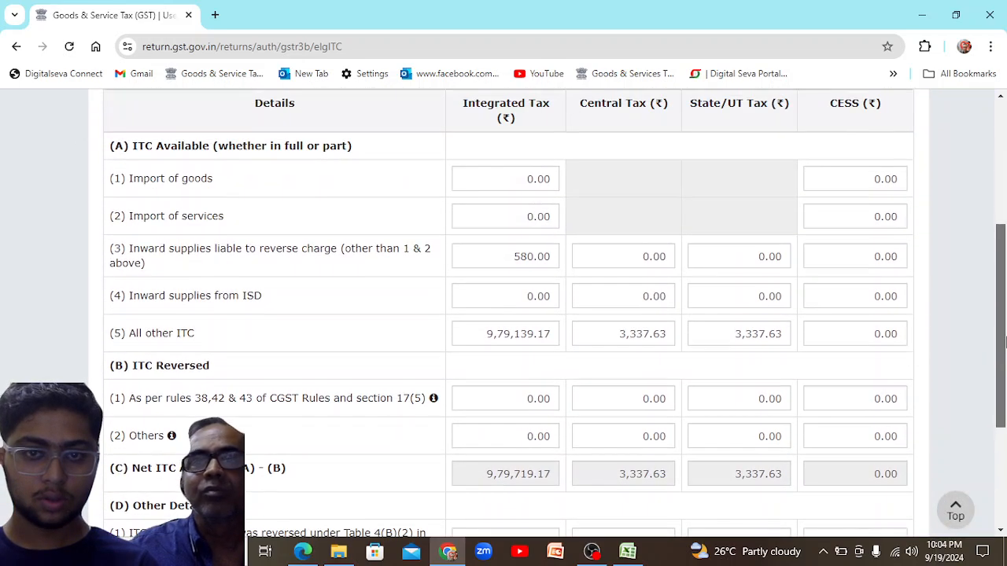
left_click(656, 281)
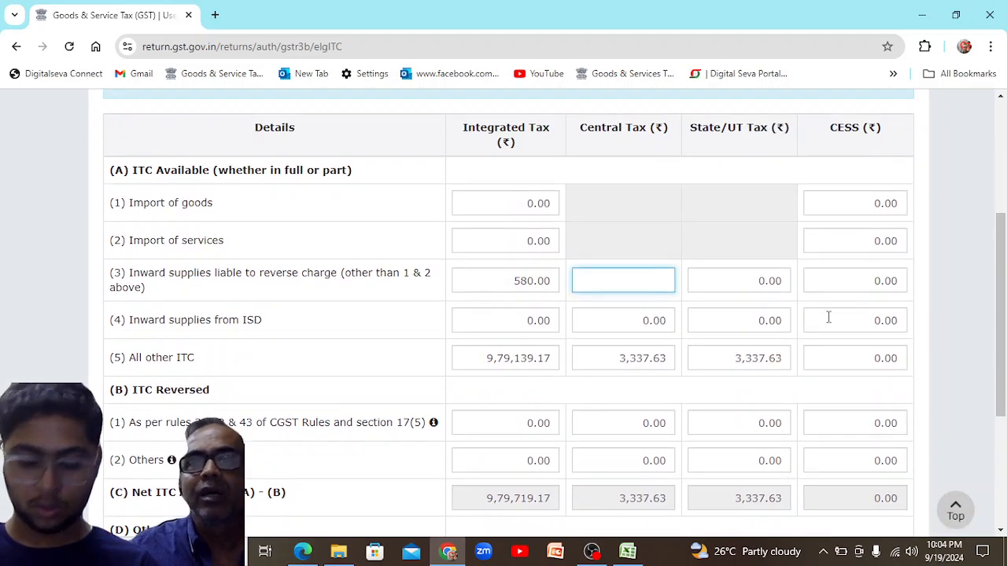
type("712.5")
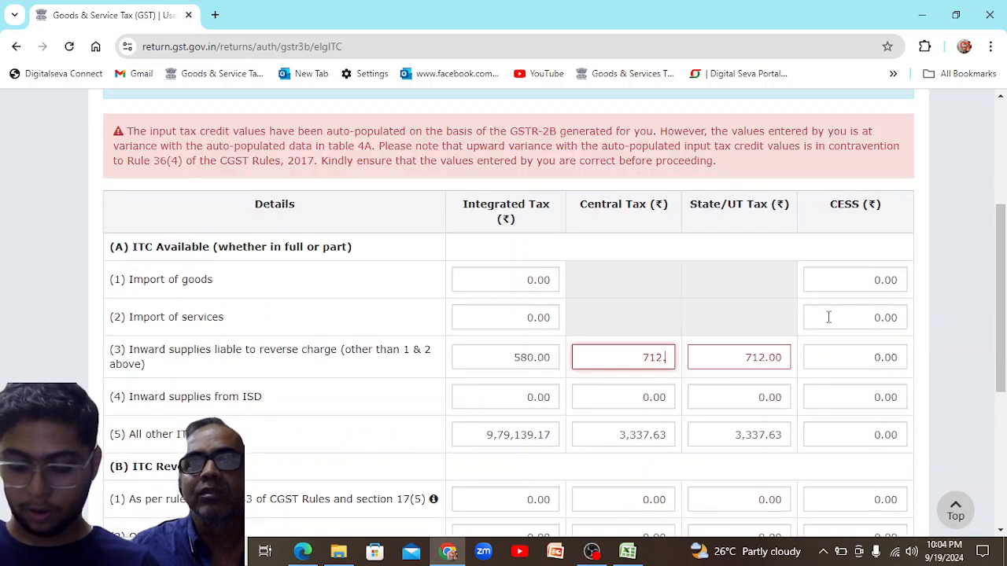
left_click(781, 357)
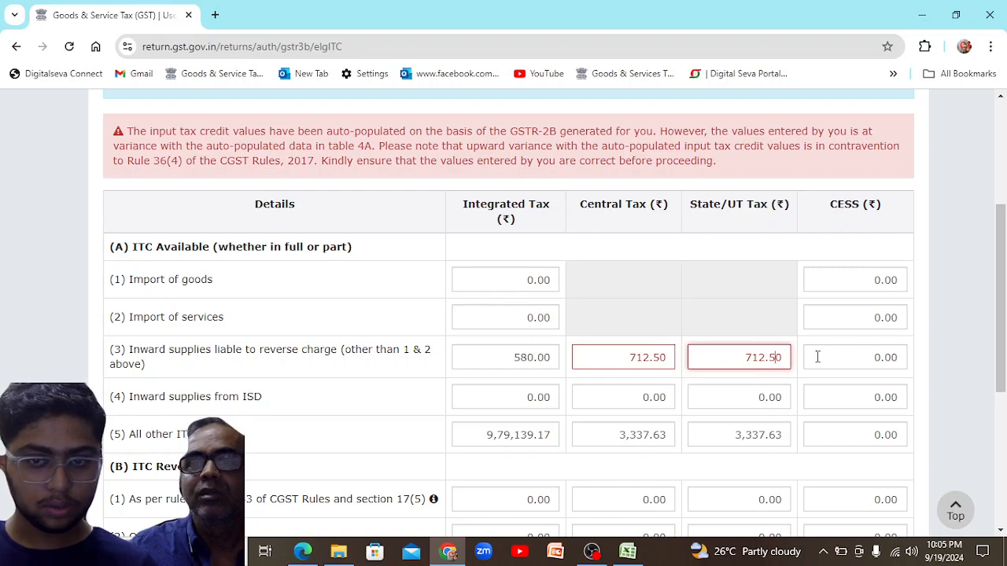
key("alt+Tab")
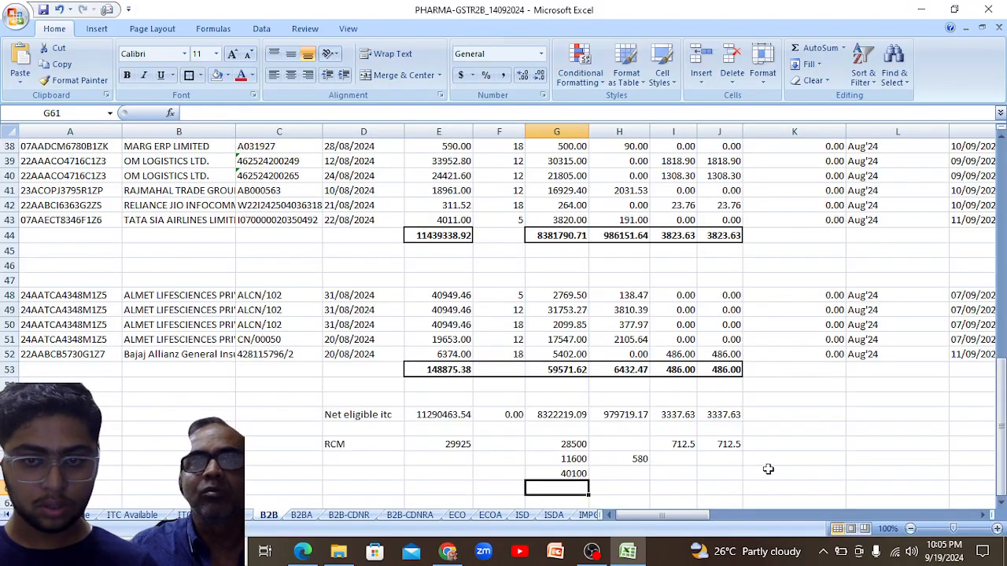
- Switch back to the GST portal, confirm the Eligible ITC values in table 4, and save the GSTR-3B
key("alt+Tab")
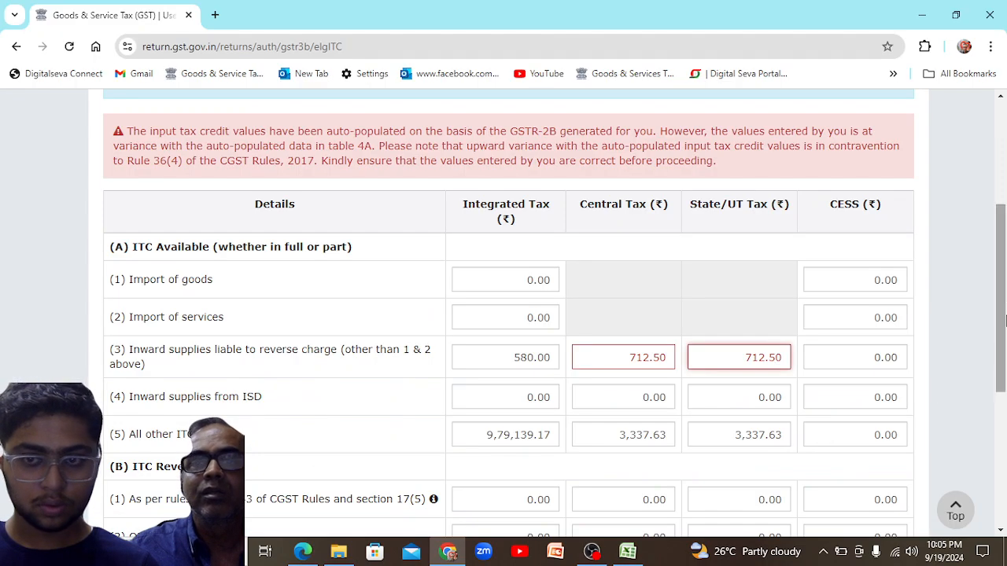
scroll(775, 378, "down", 3)
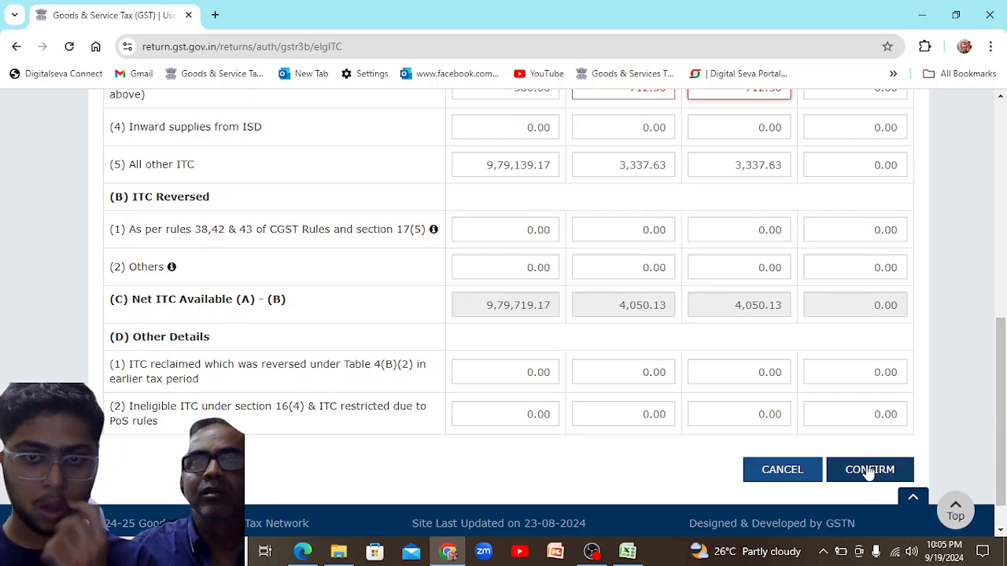
left_click(869, 470)
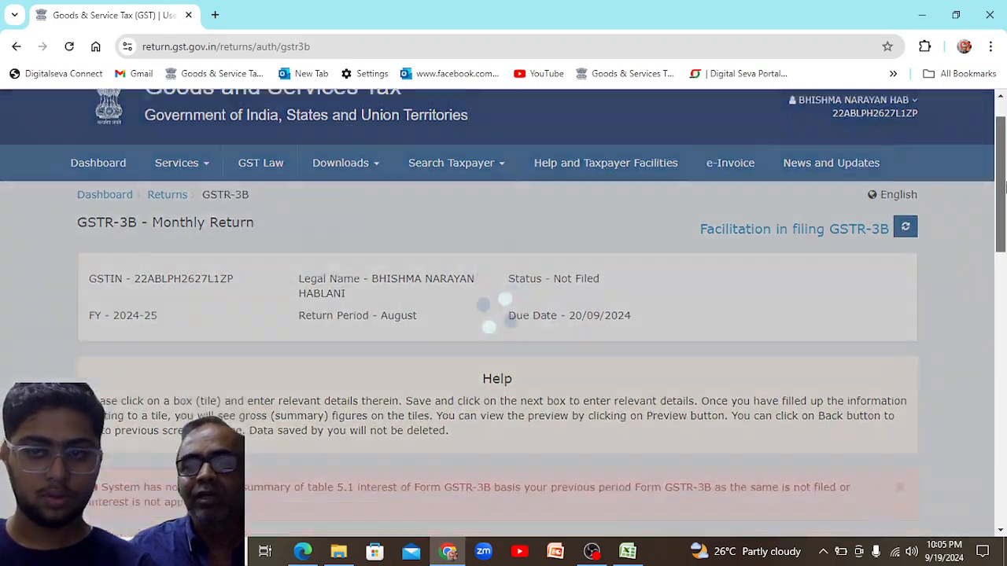
left_click_drag(1005, 187, 1005, 449)
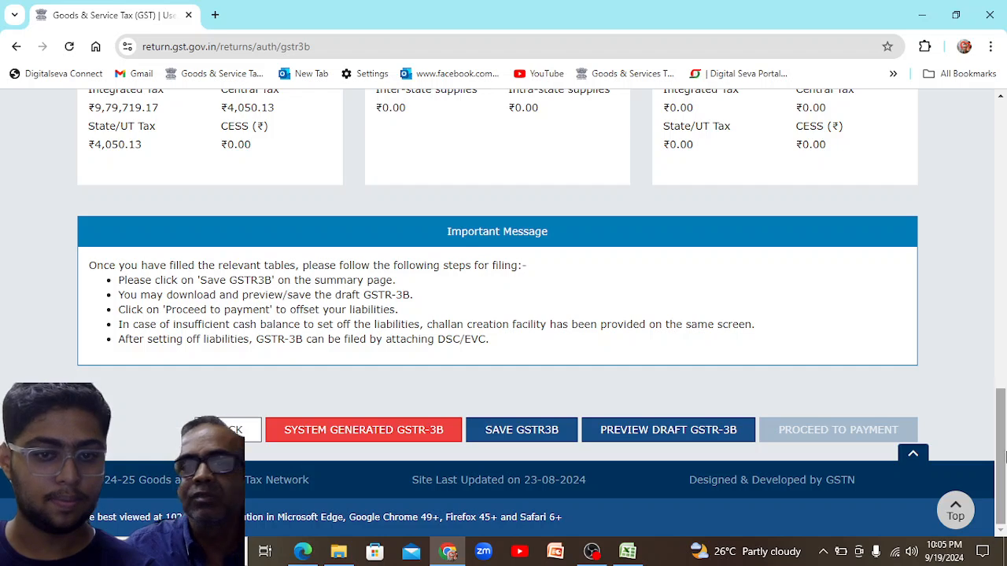
left_click(551, 435)
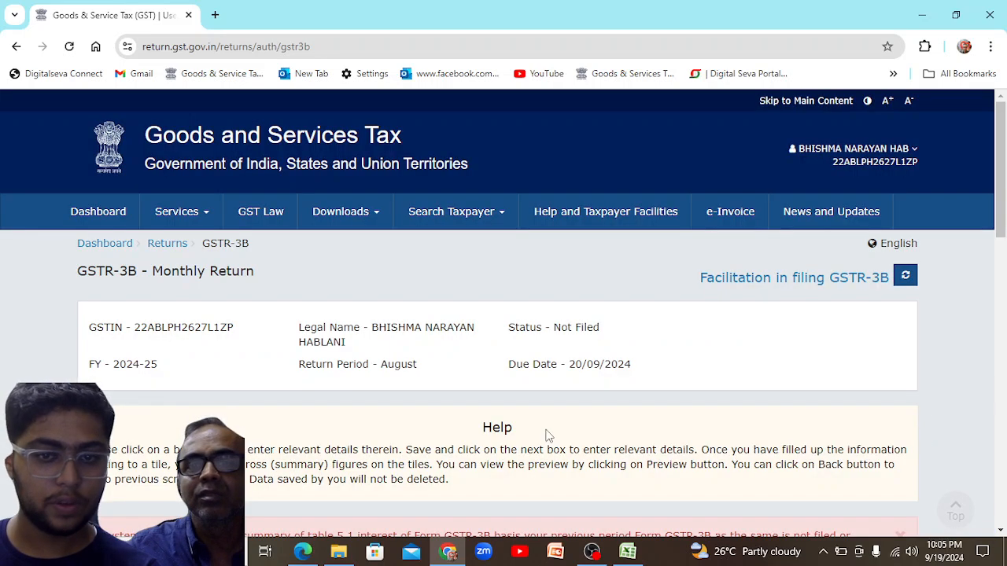
- Proceed to payment from the GSTR-3B summary and accept the table 4 ITC variance warning
left_click_drag(1004, 173, 1004, 466)
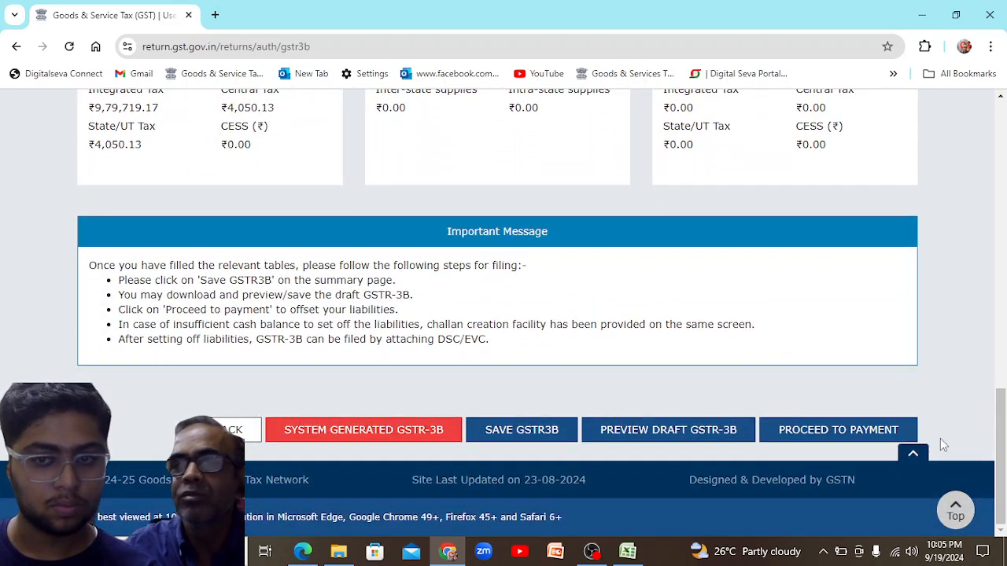
left_click(860, 429)
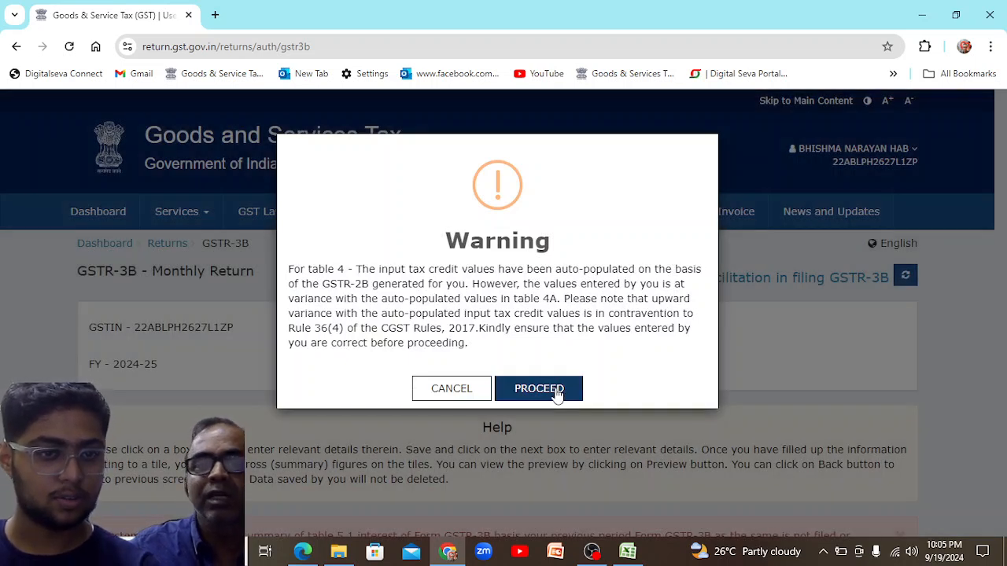
left_click(539, 388)
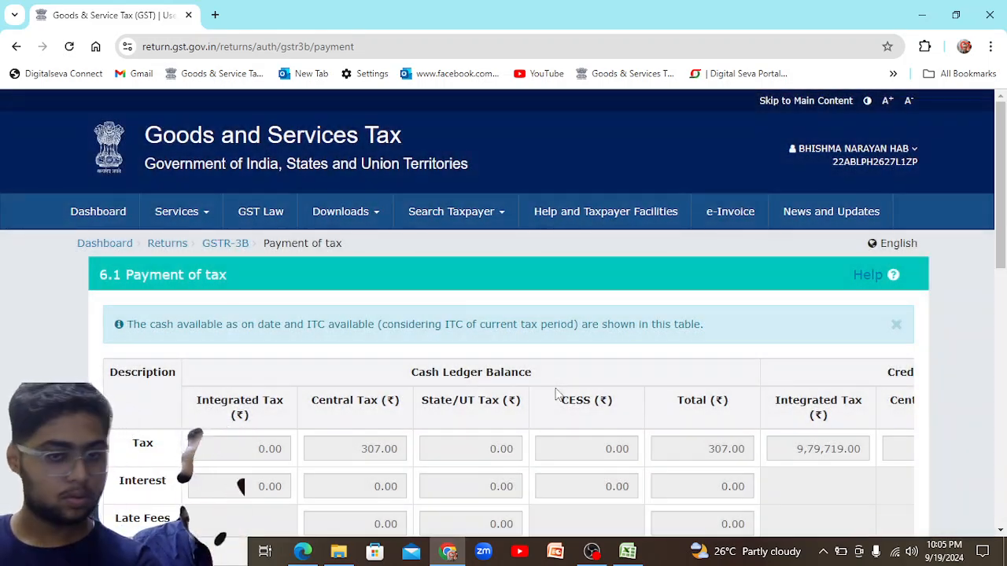
- Review the cash ledger and credit ledger balances for each tax head in table 6.1, Payment of tax
left_click_drag(1000, 245, 1005, 313)
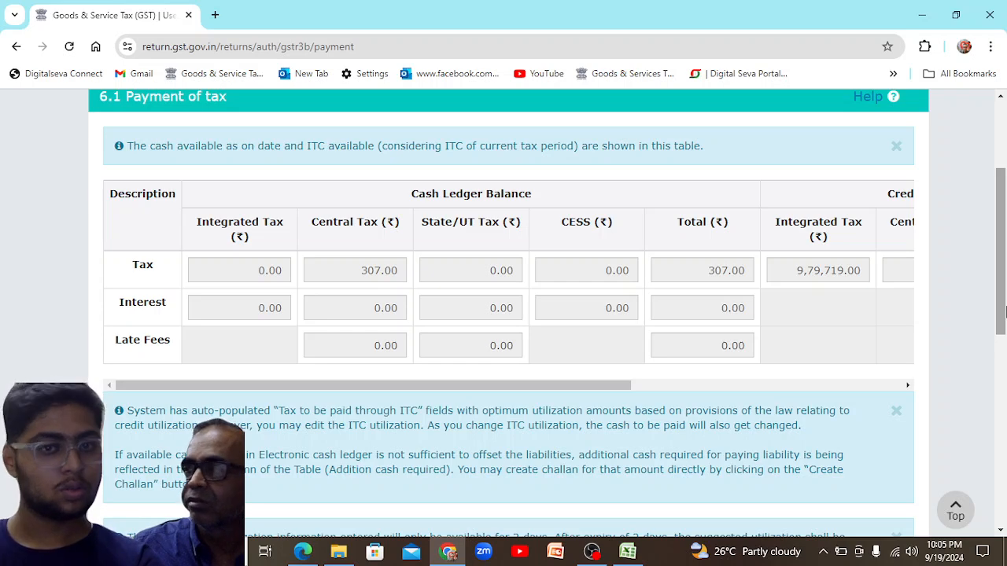
left_click_drag(569, 387, 723, 377)
left_click_drag(1003, 298, 1004, 312)
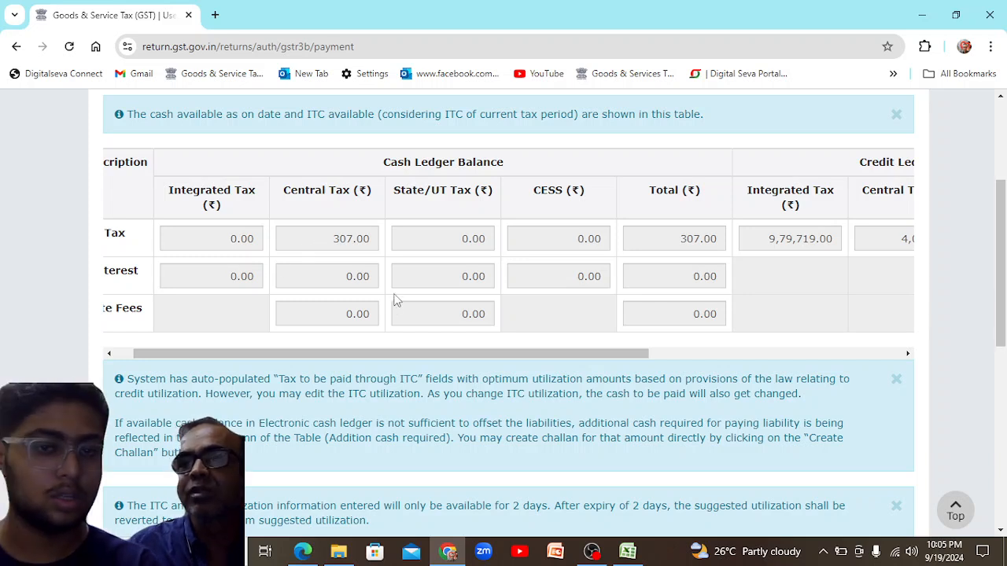
left_click_drag(373, 353, 637, 371)
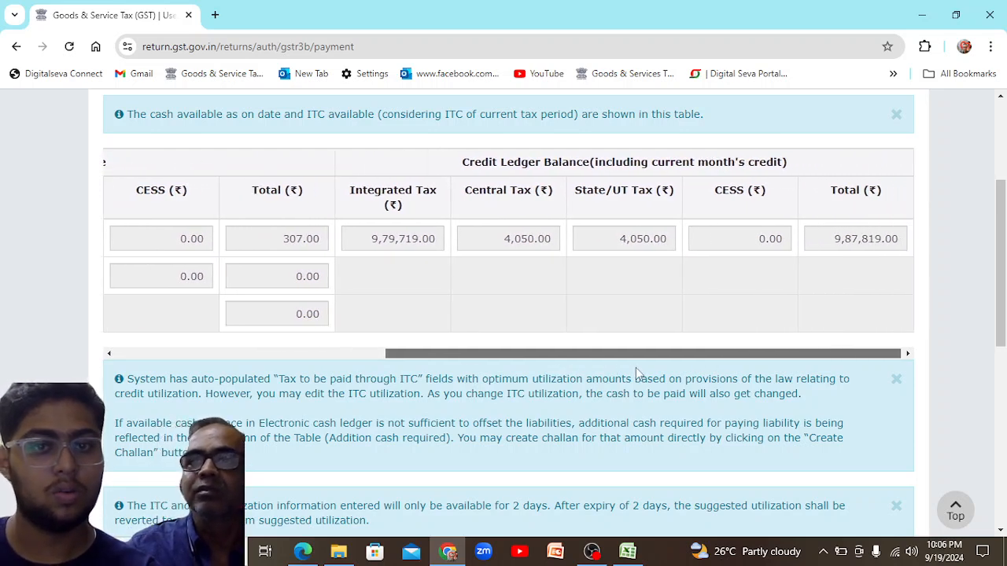
- Examine the tax payable and its offset through ITC, checking the available integrated tax credit against the credit ledger balance
left_click_drag(1000, 275, 1005, 419)
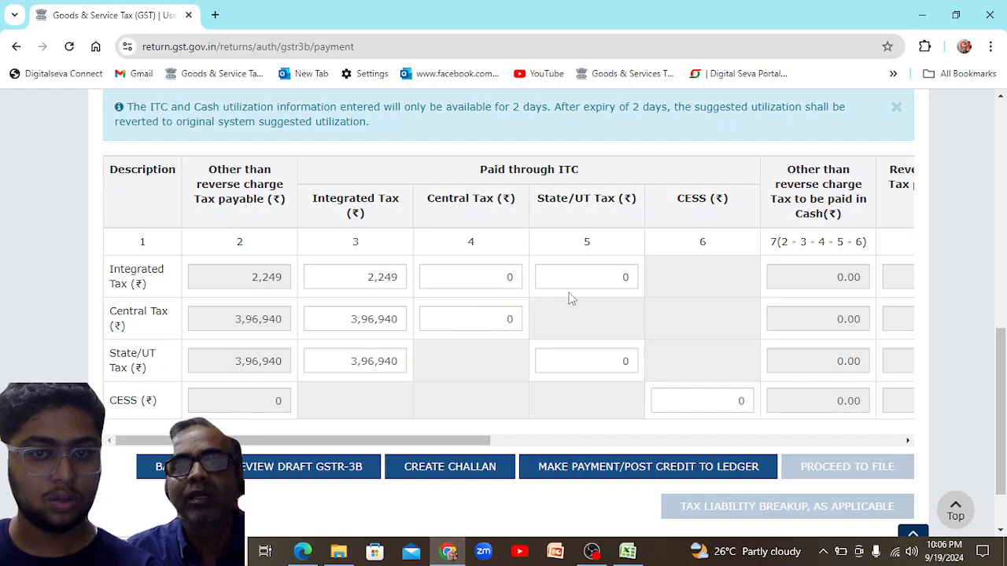
mouse_move(1000, 449)
left_mouse_down()
mouse_move(1001, 221)
mouse_move(1003, 450)
left_mouse_up()
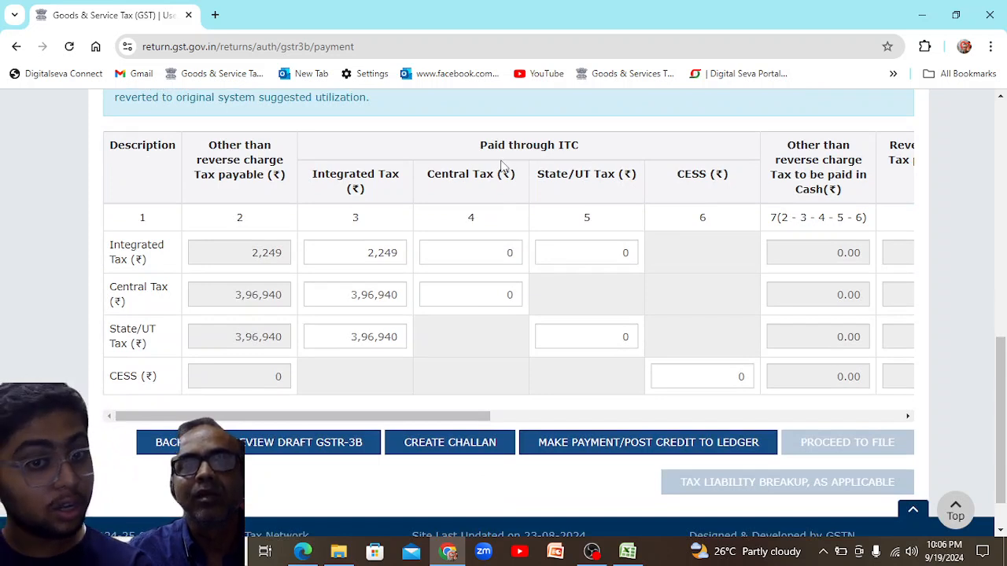
mouse_move(383, 292)
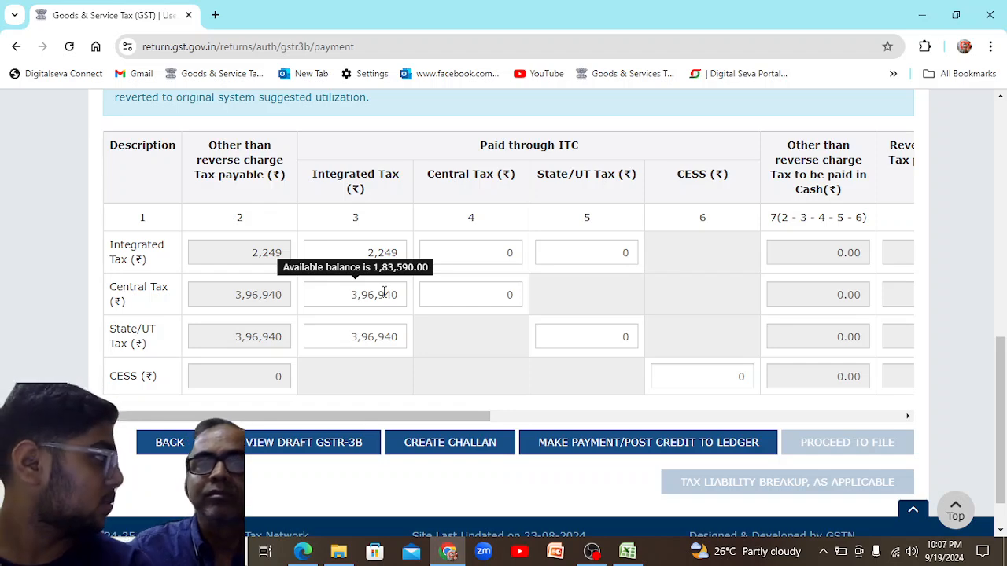
scroll(776, 409, "up", 6)
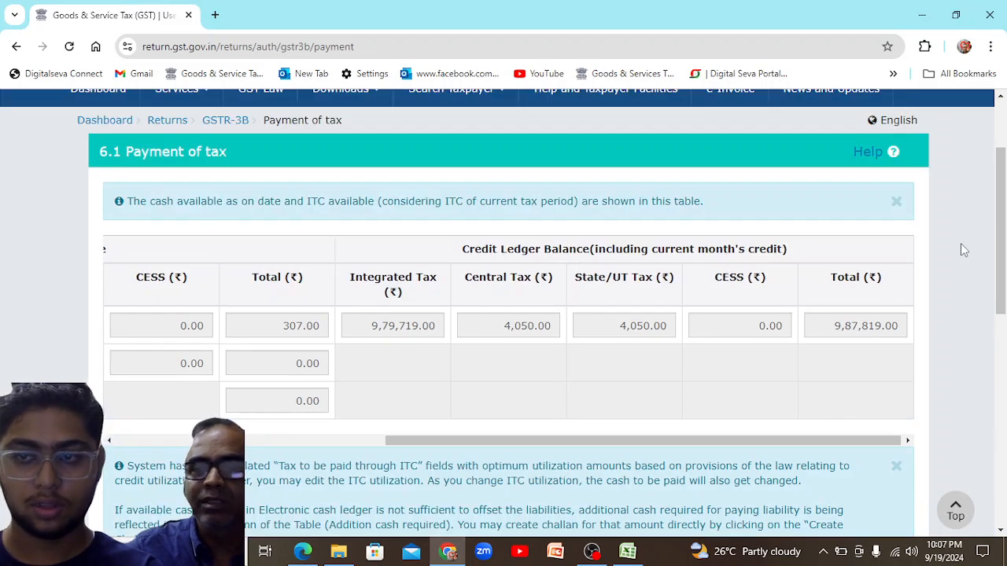
scroll(982, 420, "down", 7)
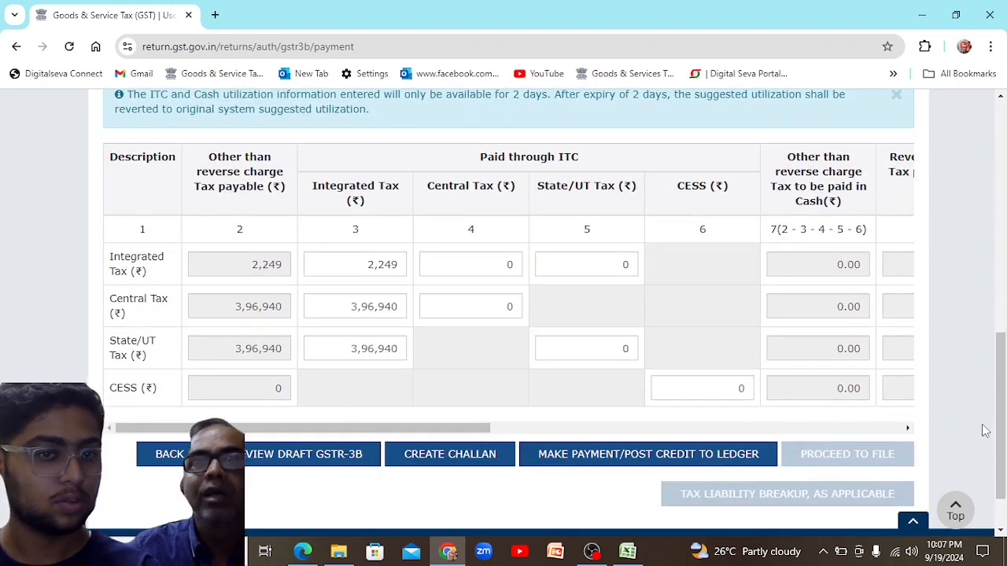
mouse_move(367, 274)
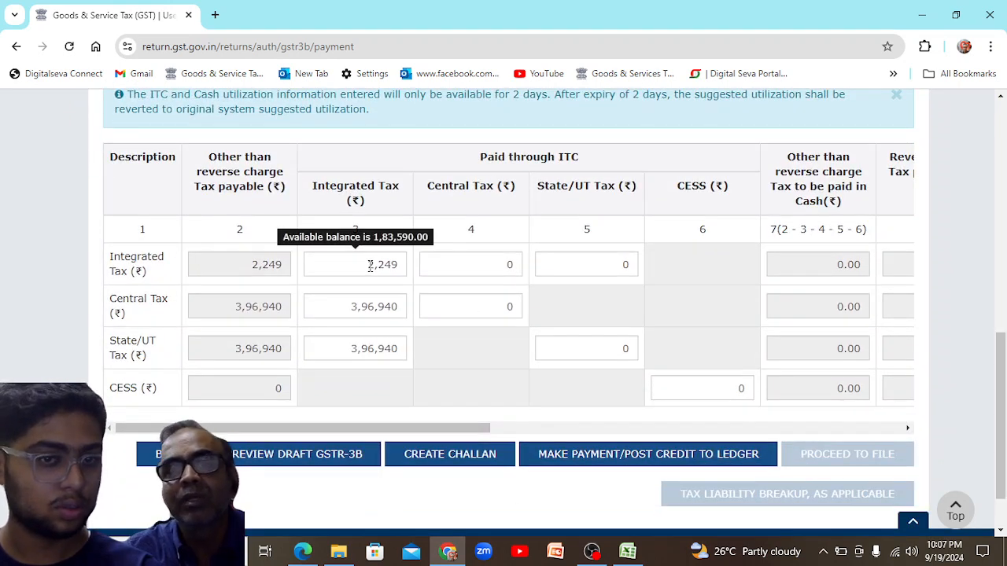
mouse_move(377, 315)
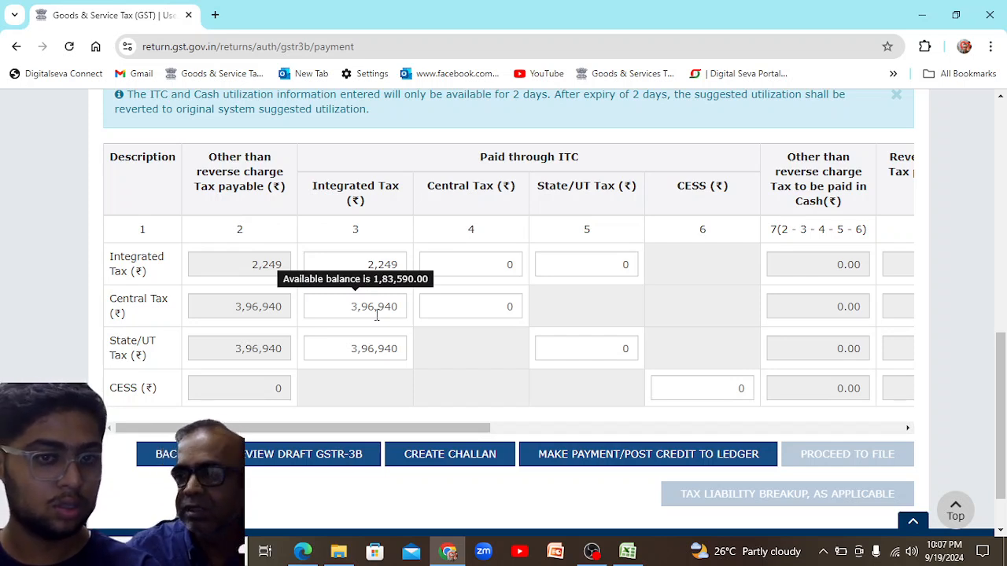
scroll(1002, 368, "down", 1)
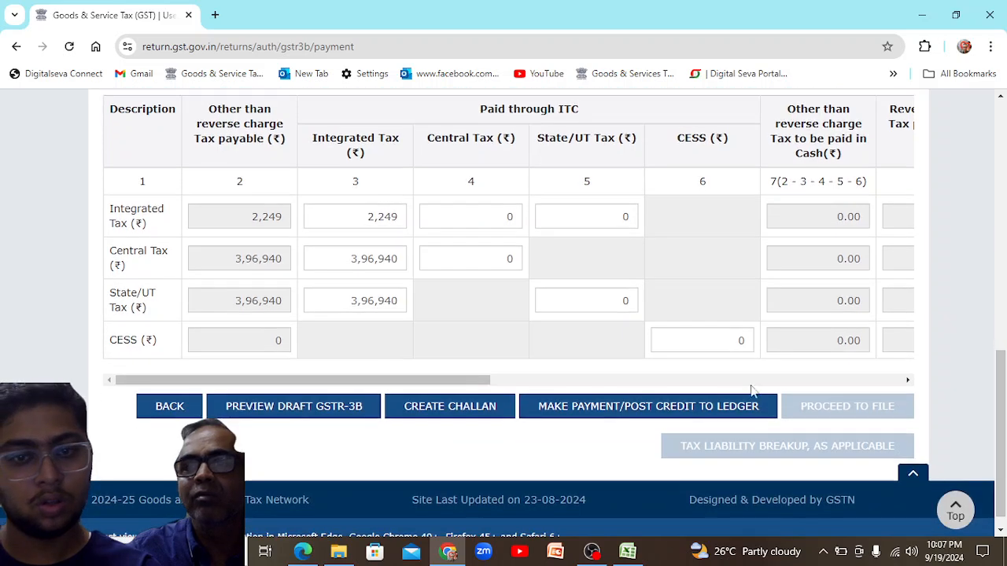
- Examine the reverse charge tax to be paid in cash and the additional cash required, comparing them with the central tax cash ledger balance
left_click_drag(395, 382, 878, 395)
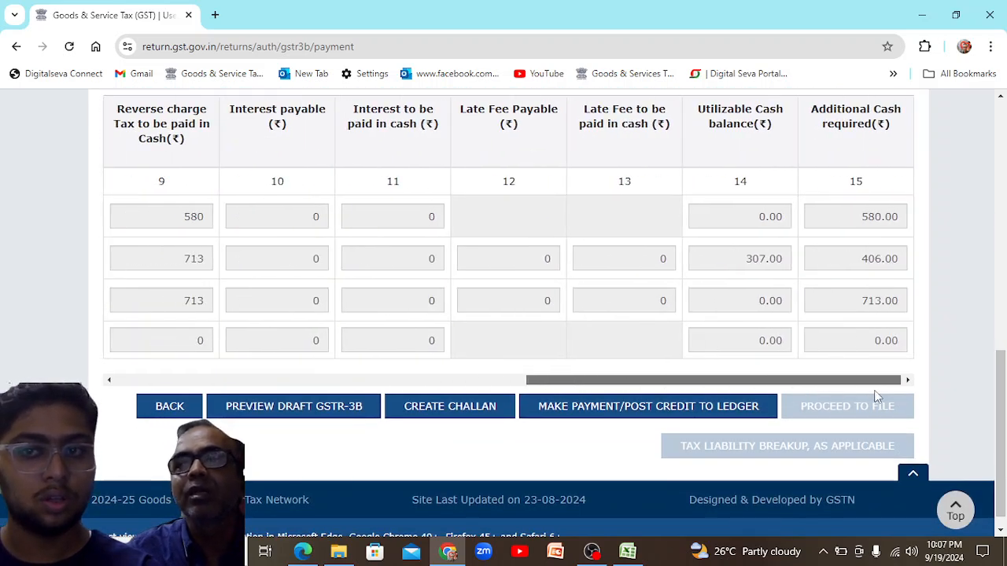
left_click_drag(877, 396, 815, 340)
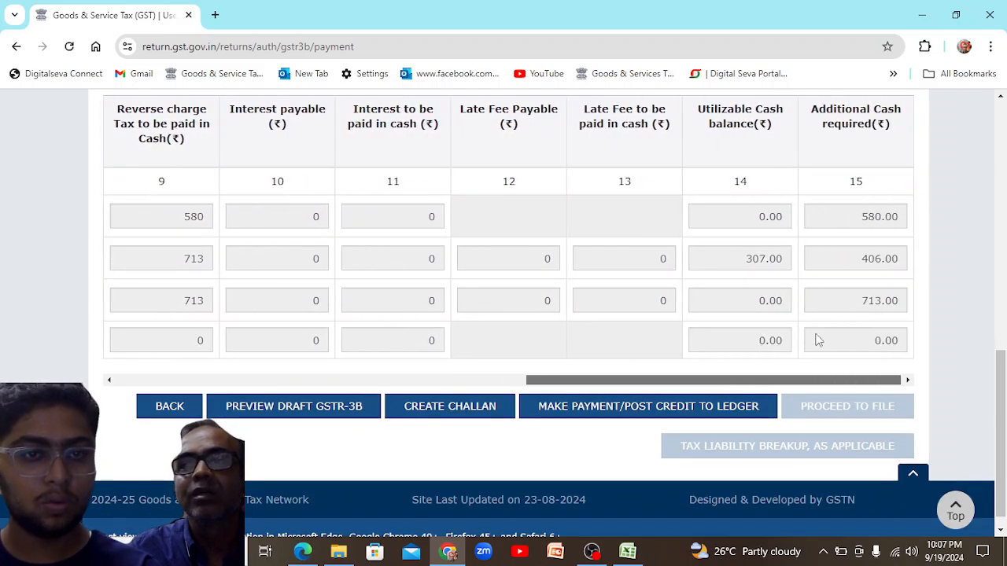
scroll(677, 331, "left", 3)
scroll(753, 330, "right", 3)
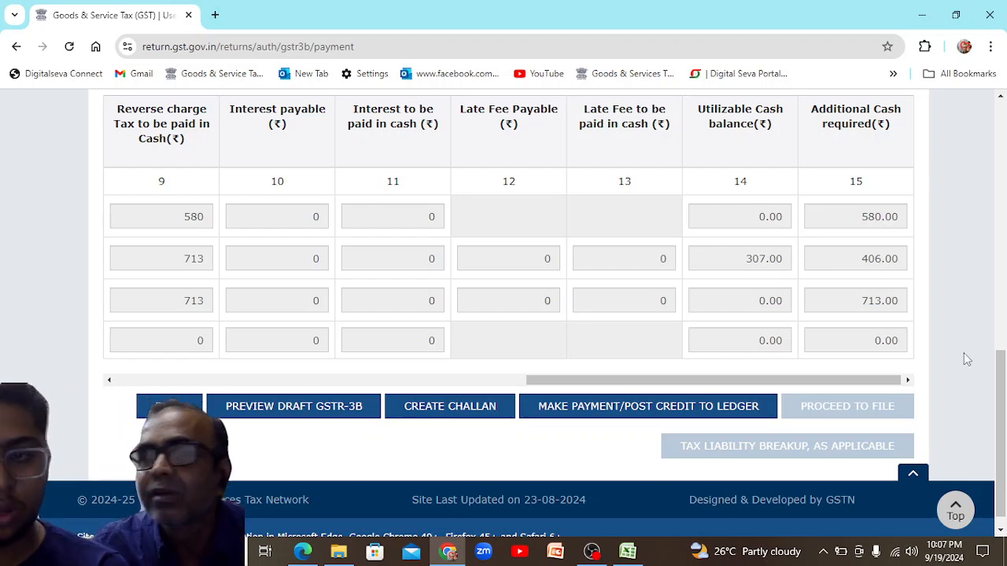
scroll(941, 341, "up", 5)
left_click_drag(692, 409, 449, 425)
left_click_drag(313, 294, 342, 300)
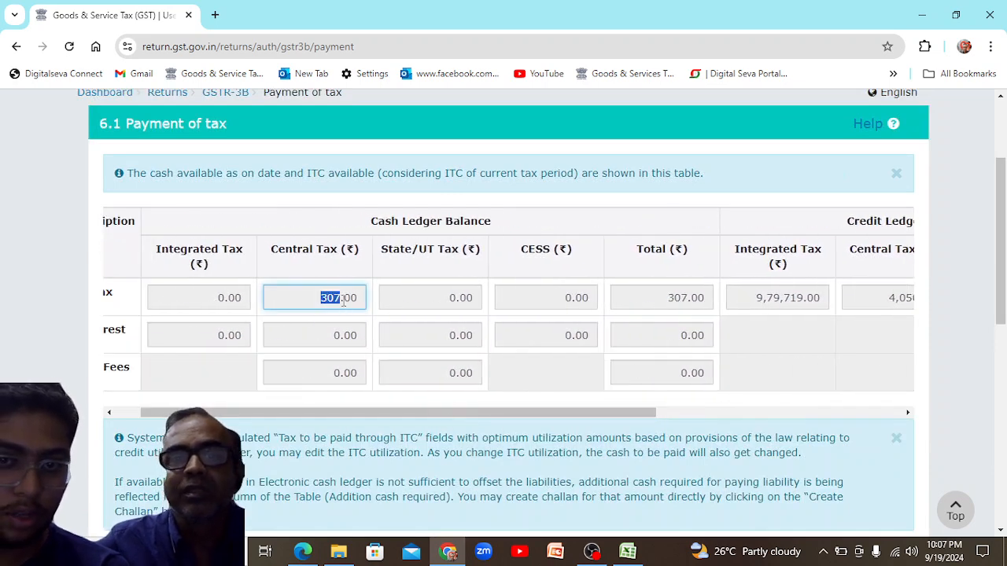
scroll(928, 460, "down", 10)
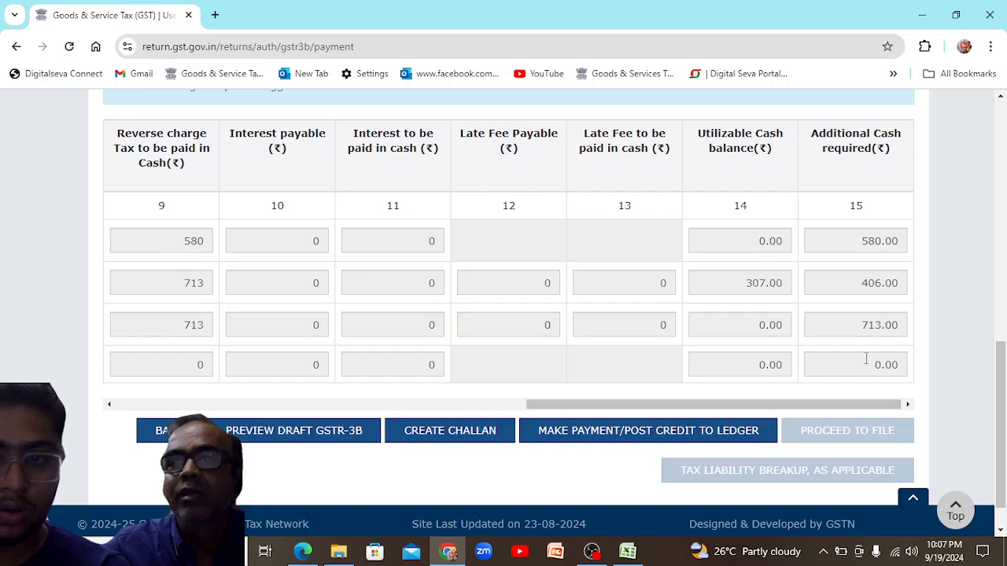
- Check the reverse charge, interest and late fee columns, and the ITC balances available in the Paid through ITC columns
left_click_drag(864, 404, 744, 411)
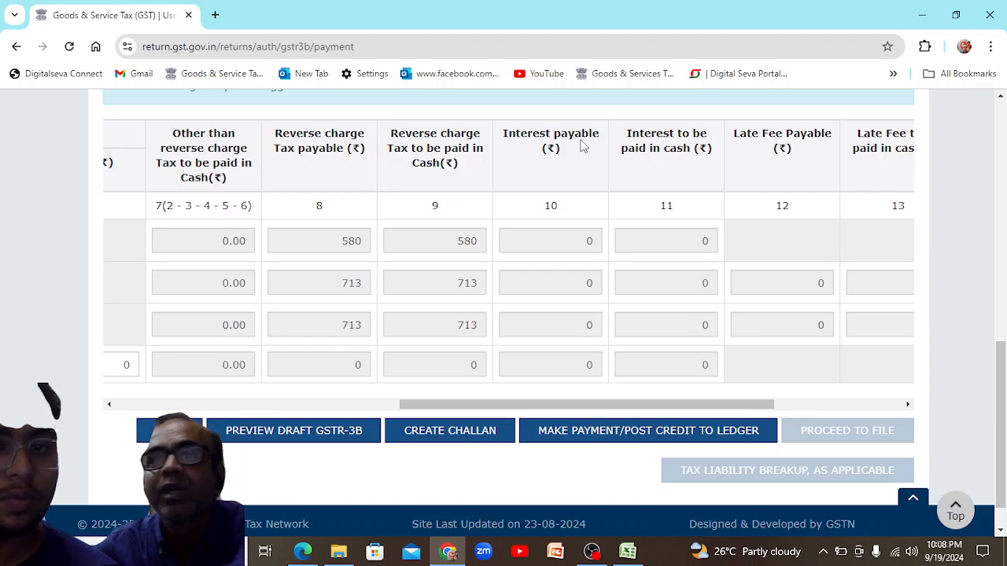
left_click(759, 288)
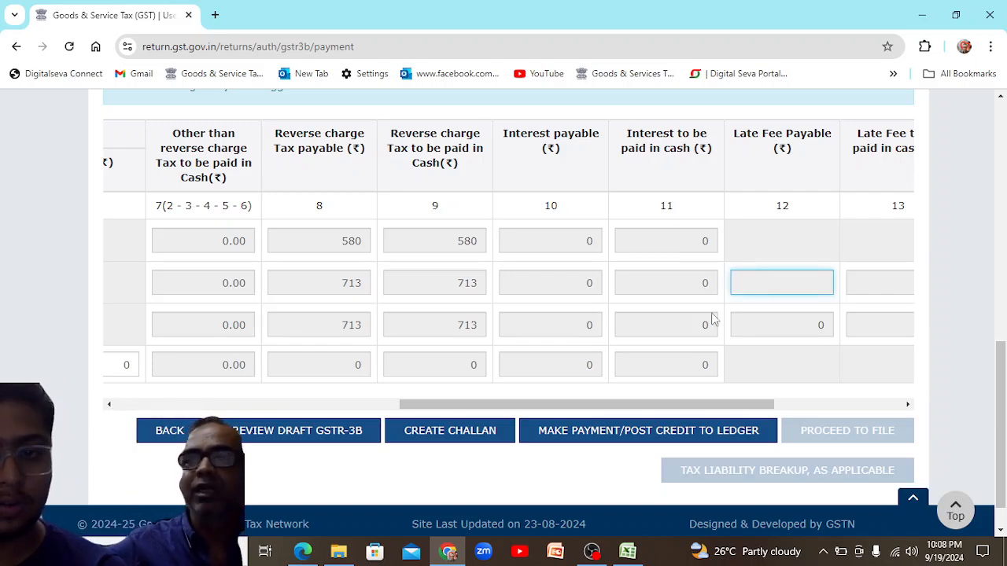
left_click_drag(643, 403, 749, 398)
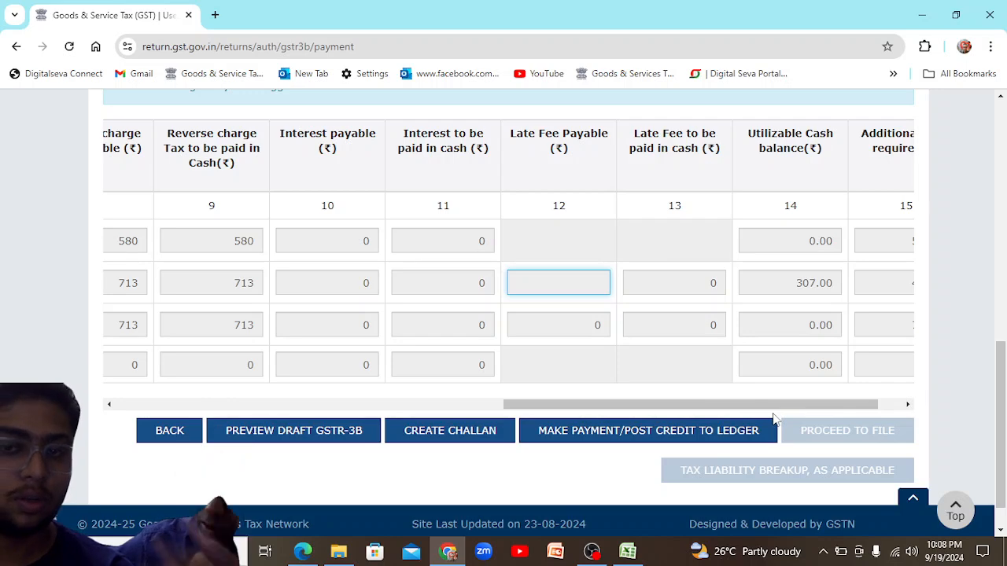
left_click_drag(802, 407, 396, 349)
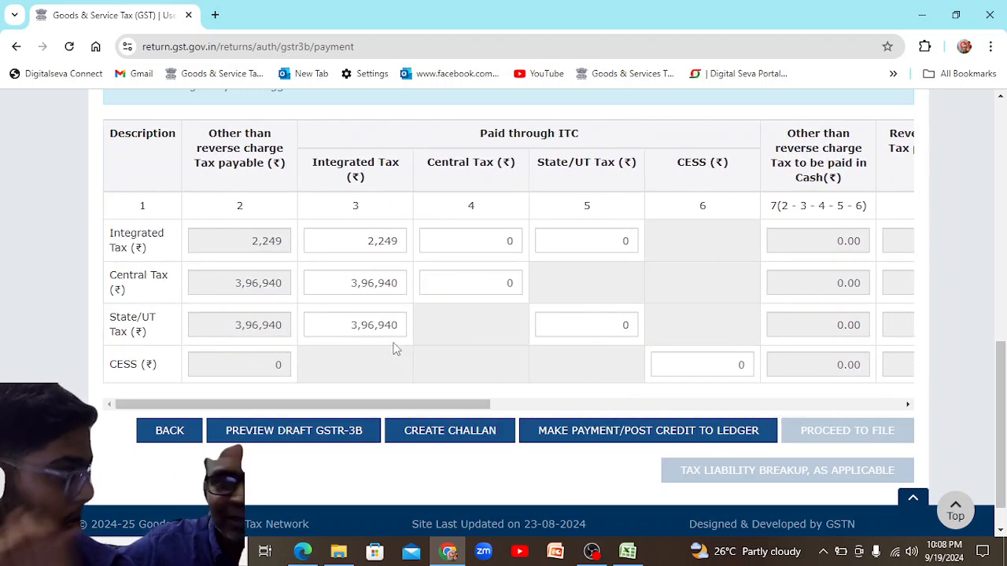
mouse_move(471, 283)
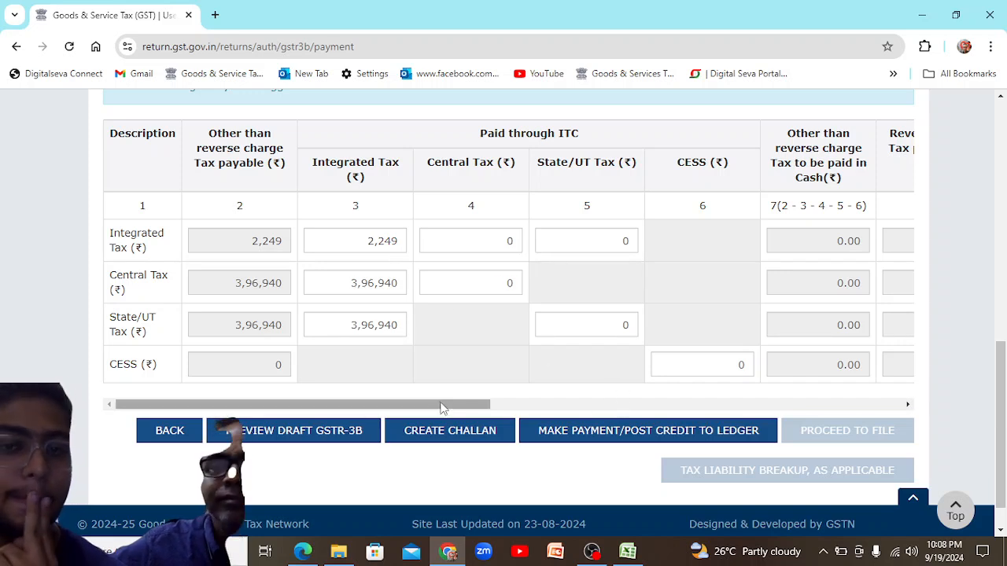
mouse_move(440, 407)
left_mouse_down()
mouse_move(470, 416)
mouse_move(434, 417)
left_mouse_up()
mouse_move(739, 364)
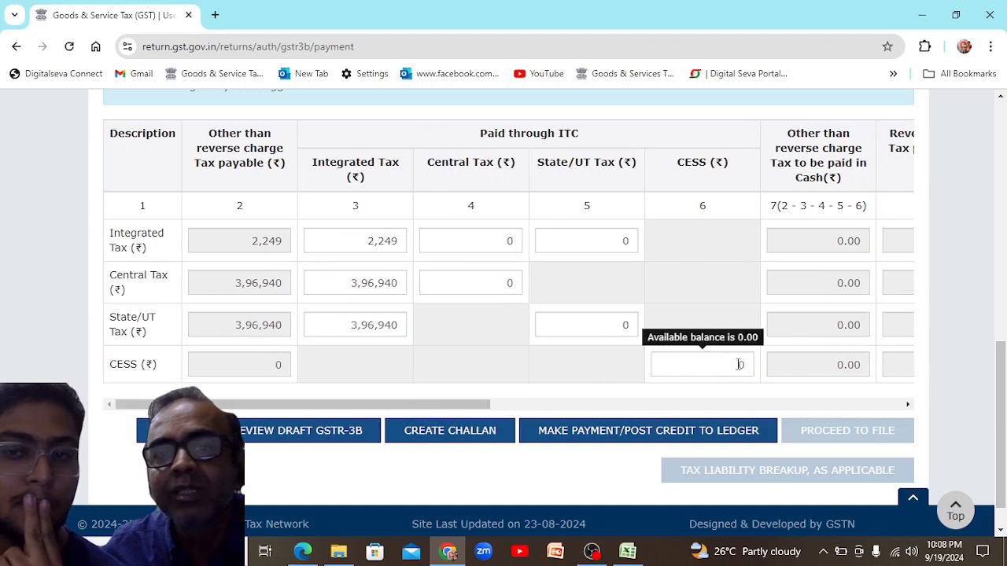
mouse_move(416, 283)
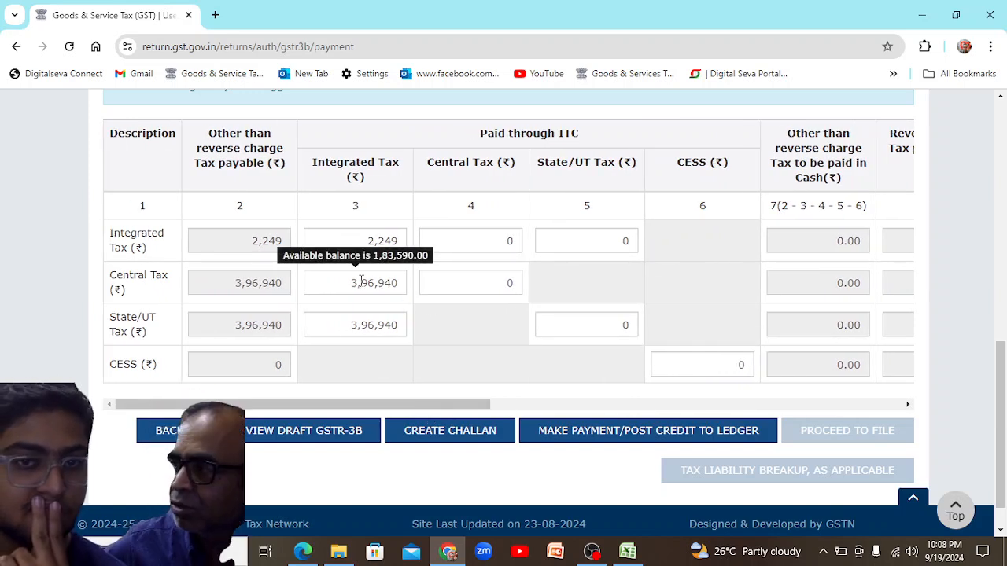
left_click(511, 284)
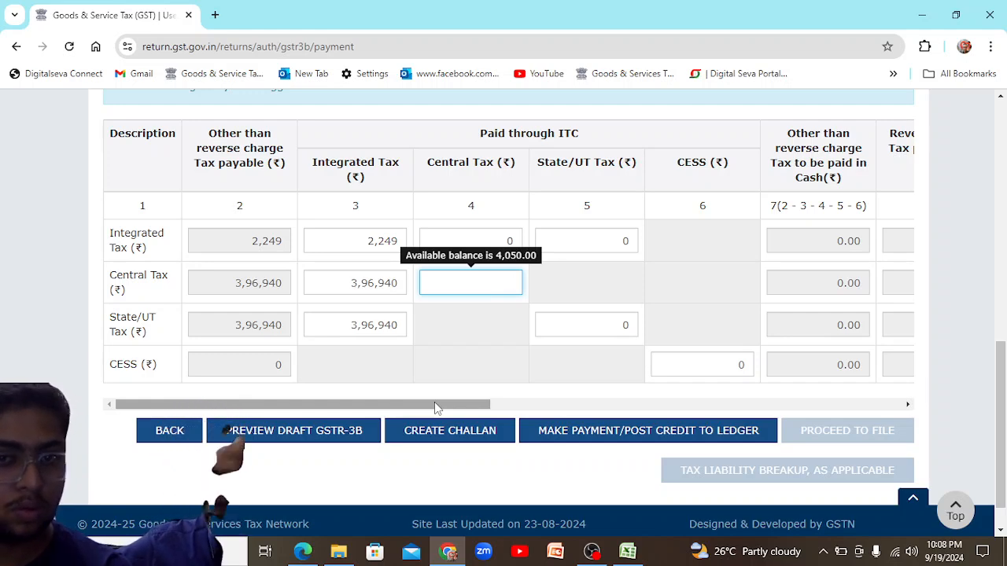
- Recheck the additional cash required for each tax head and try to make the payment and post credit to the ledger
left_click_drag(435, 404, 850, 408)
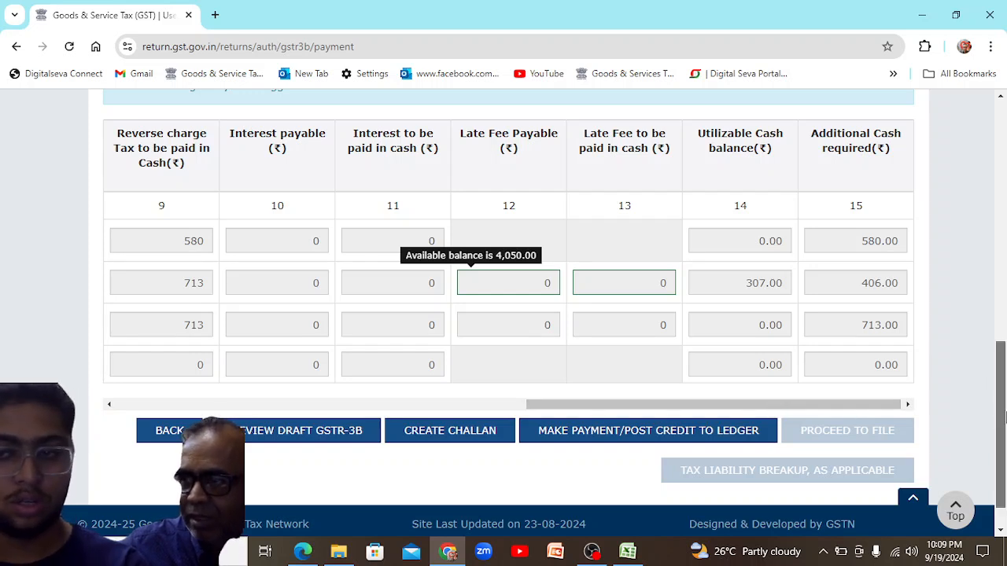
scroll(1000, 446, "down", 1)
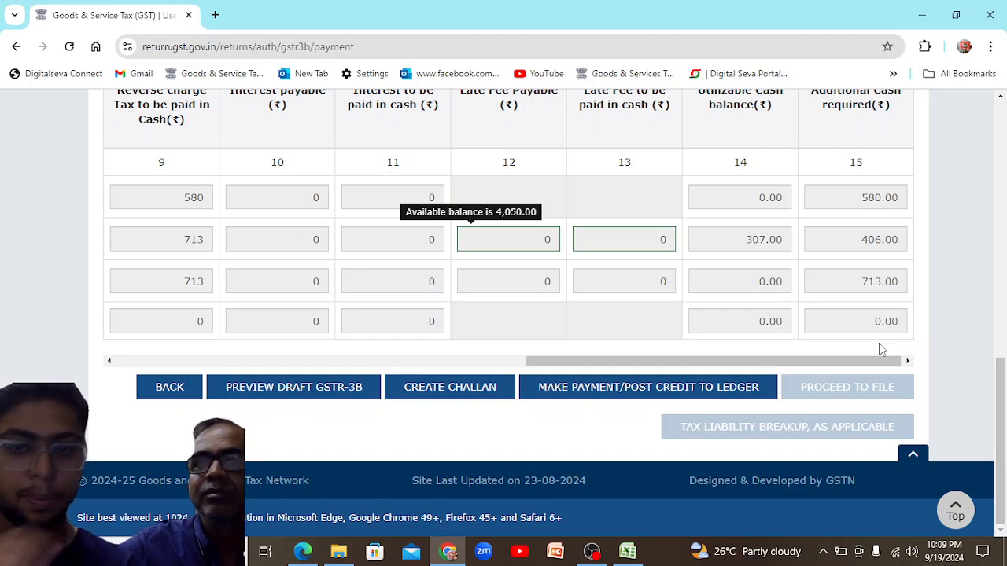
left_click(708, 403)
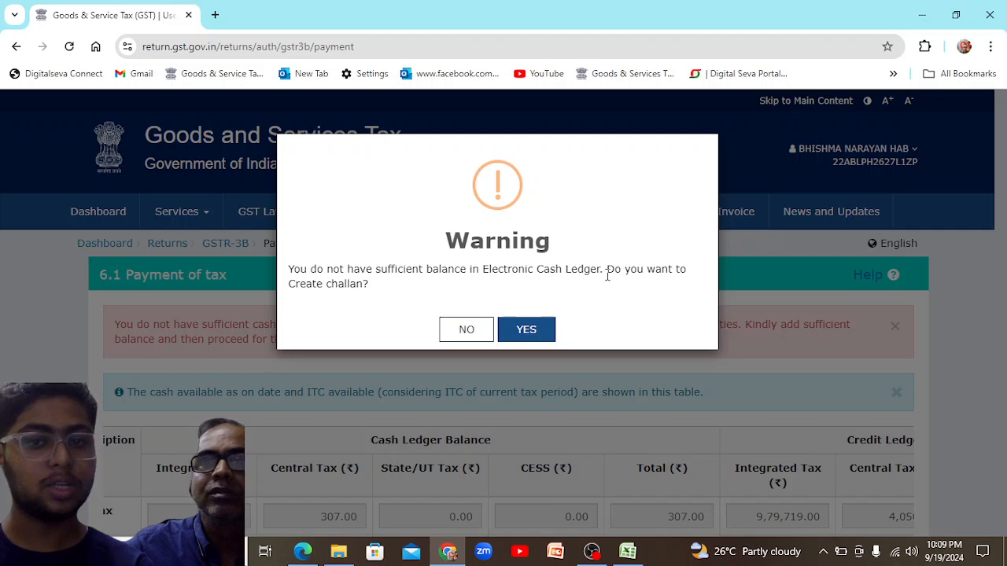
- Create a challan for the cash ledger shortfall and generate it with E-Payment as the payment mode
left_click(535, 332)
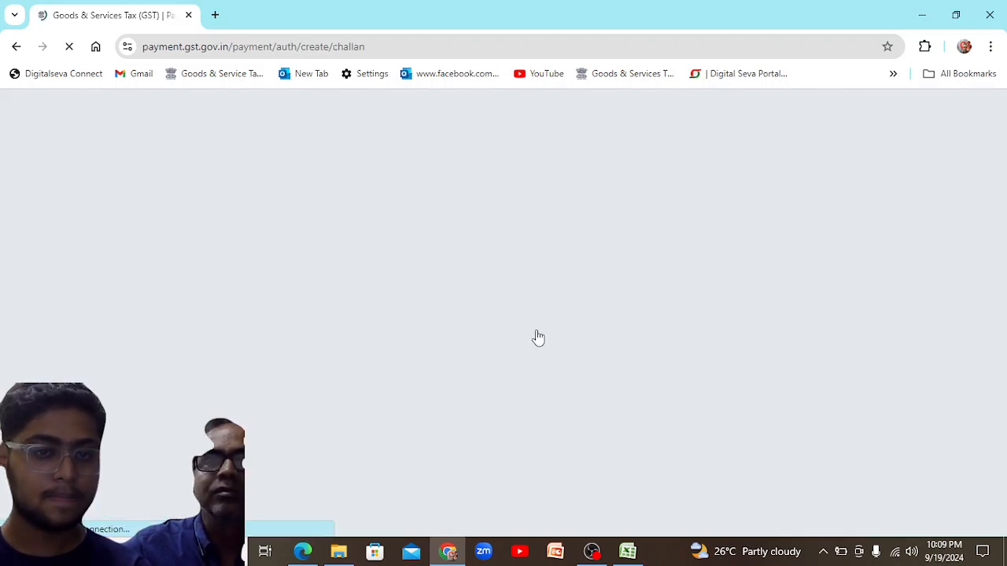
scroll(1005, 304, "down", 2)
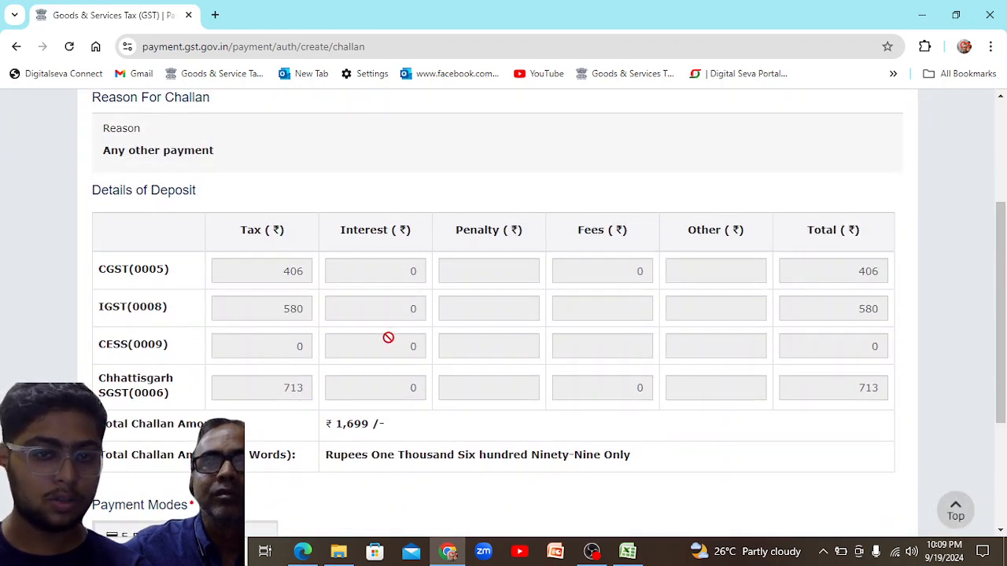
left_click_drag(1005, 276, 991, 337)
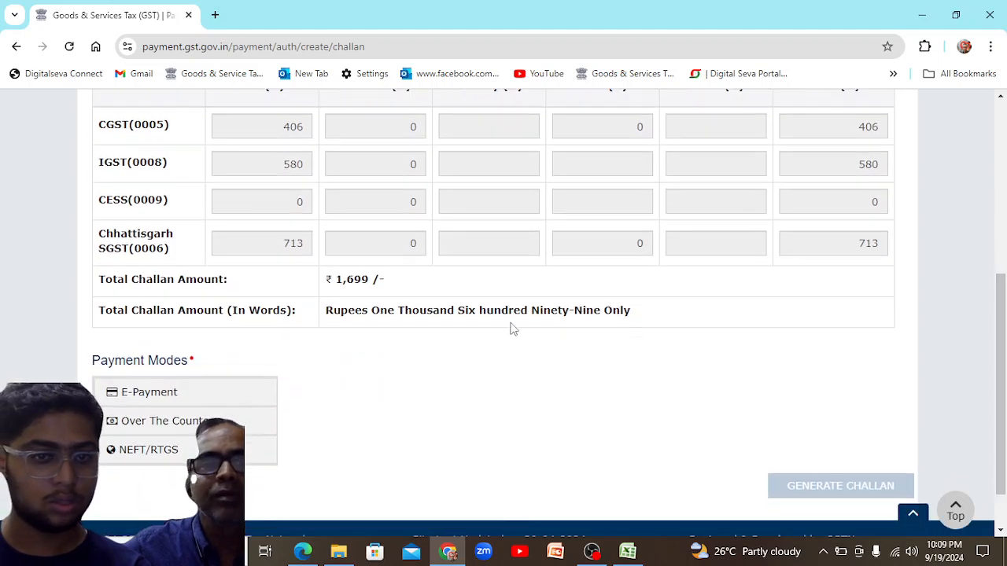
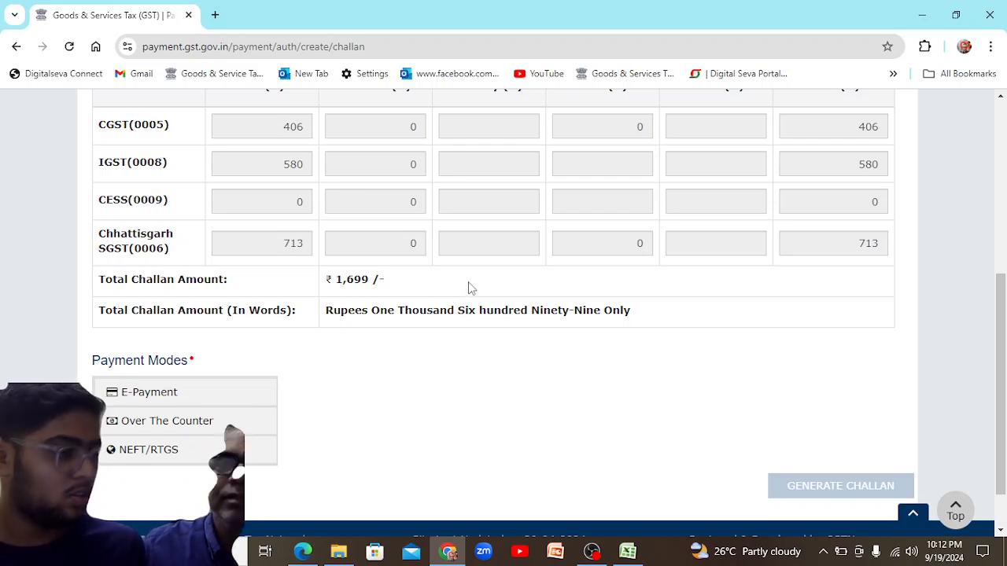
scroll(504, 331, "down", 1)
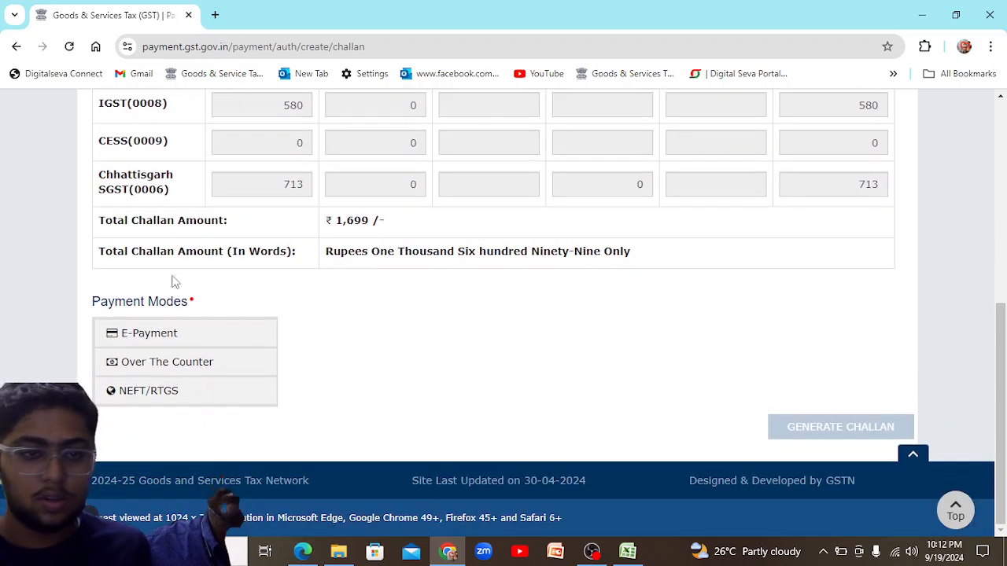
left_click(189, 334)
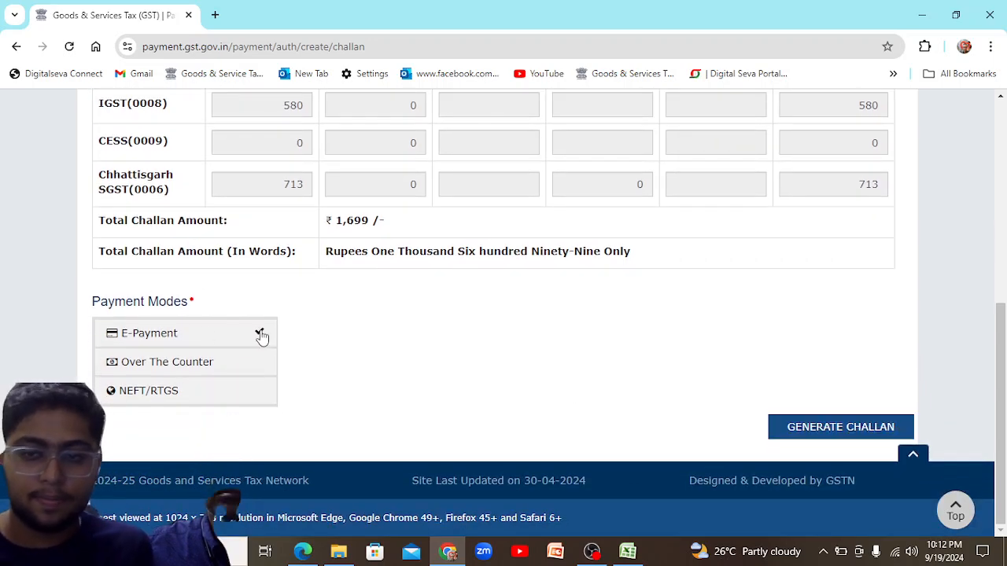
left_click(815, 437)
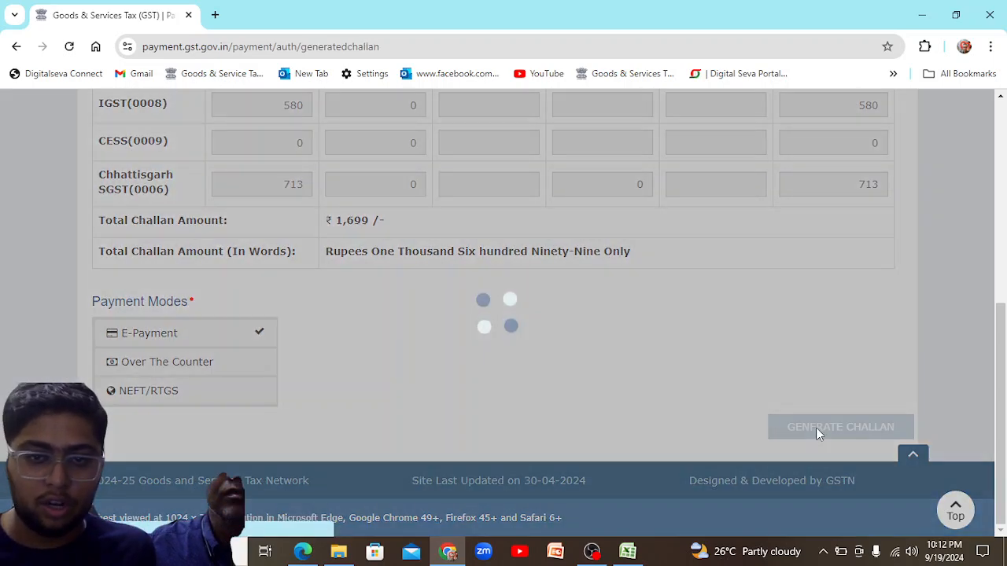
- Choose Net Banking as the mode of e-payment for the generated challan and select State Bank of India
scroll(975, 369, "down", 5)
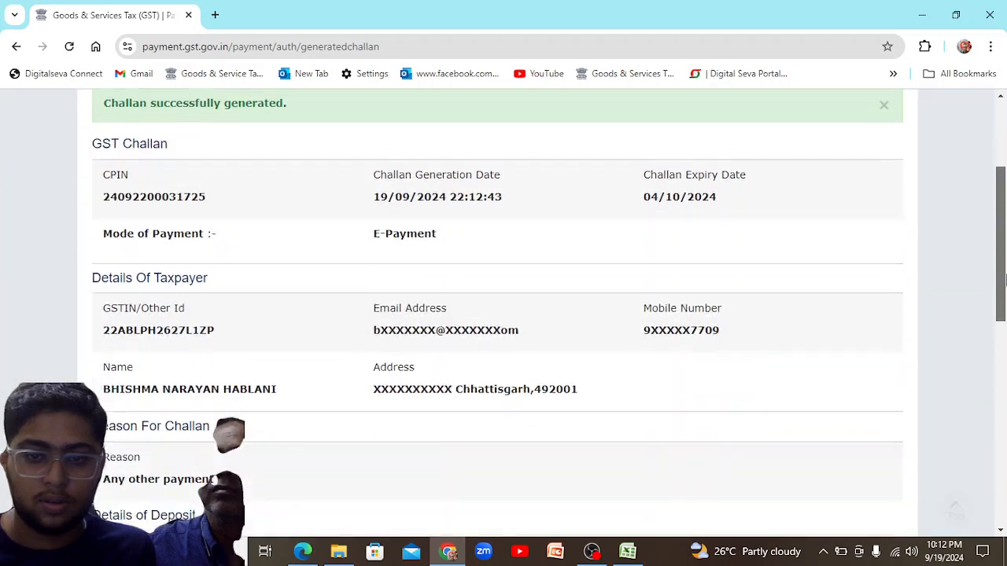
scroll(991, 393, "down", 1)
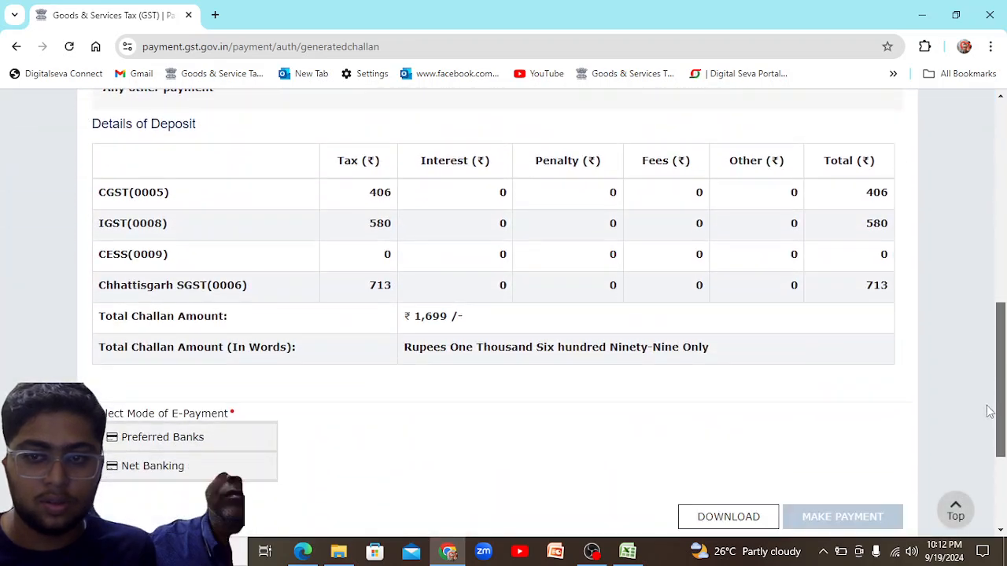
scroll(989, 417, "down", 1)
left_click(226, 420)
scroll(1001, 382, "down", 3)
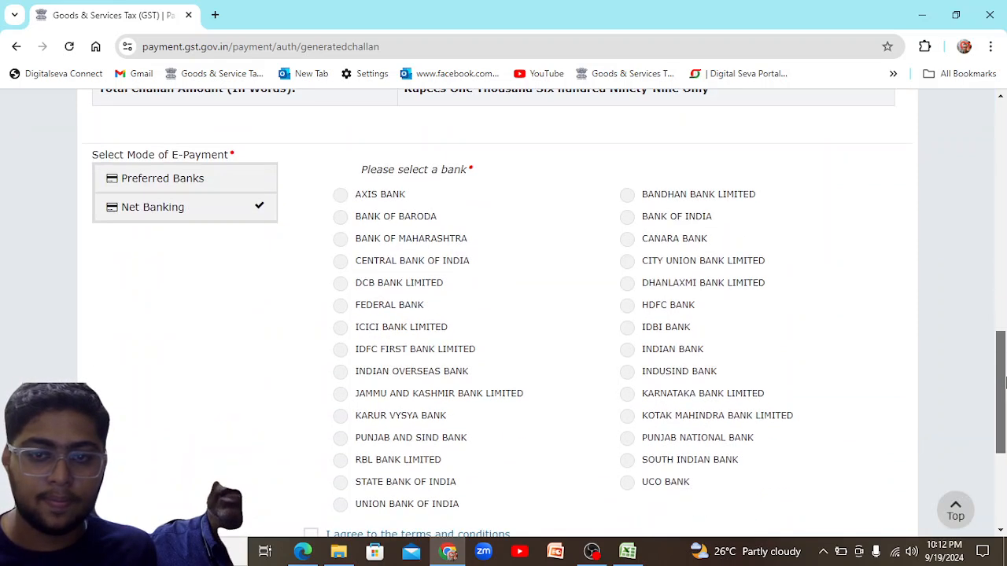
left_click(382, 485)
scroll(958, 430, "down", 4)
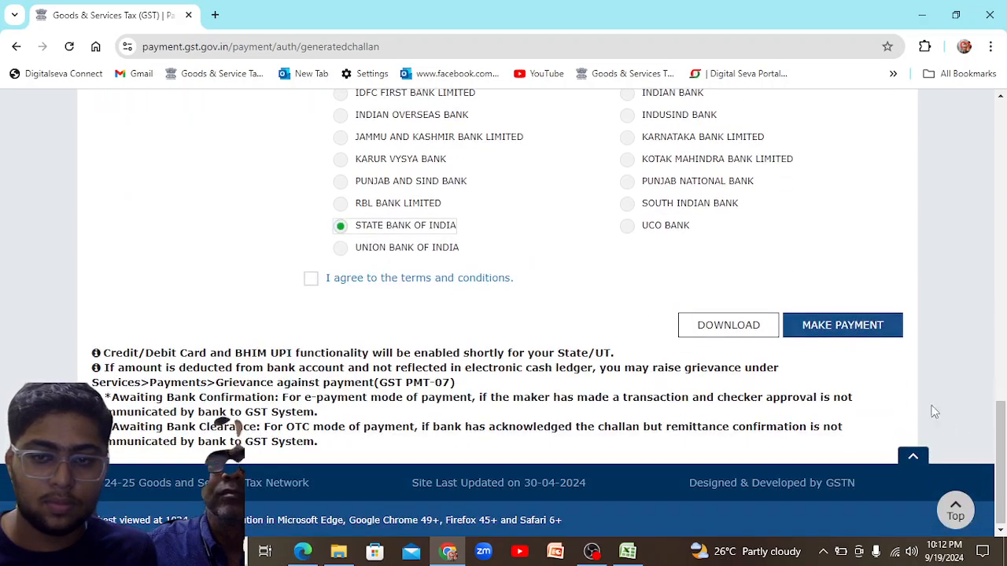
- Accept the payment terms and conditions and proceed to make the challan payment through the bank
left_click(841, 327)
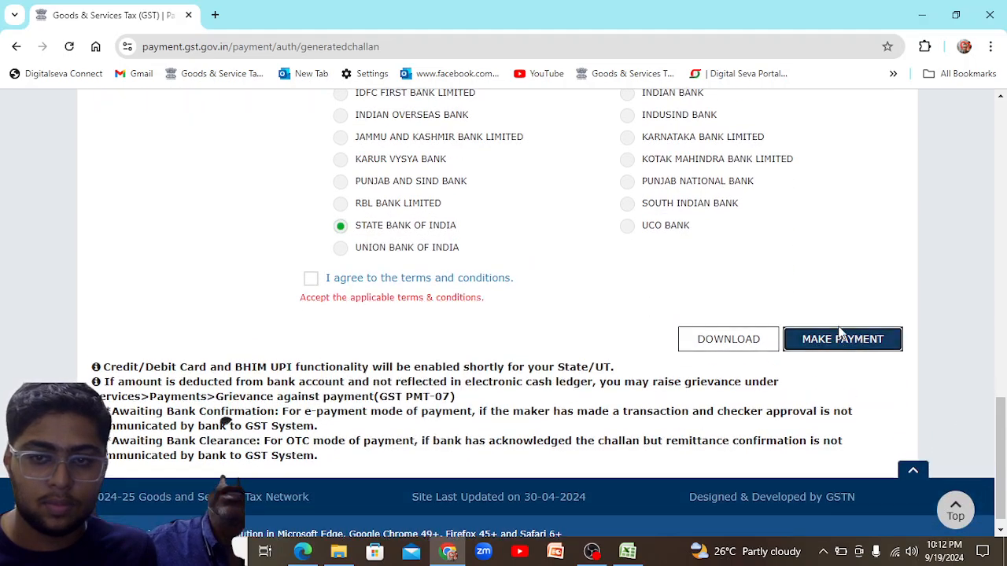
left_click(351, 283)
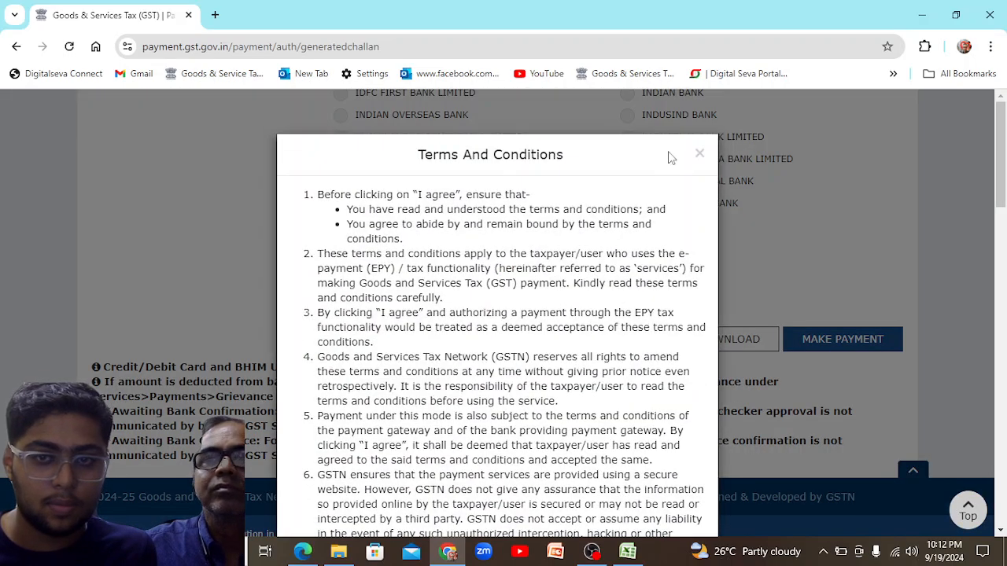
scroll(663, 169, "down", 15)
scroll(663, 169, "up", 5)
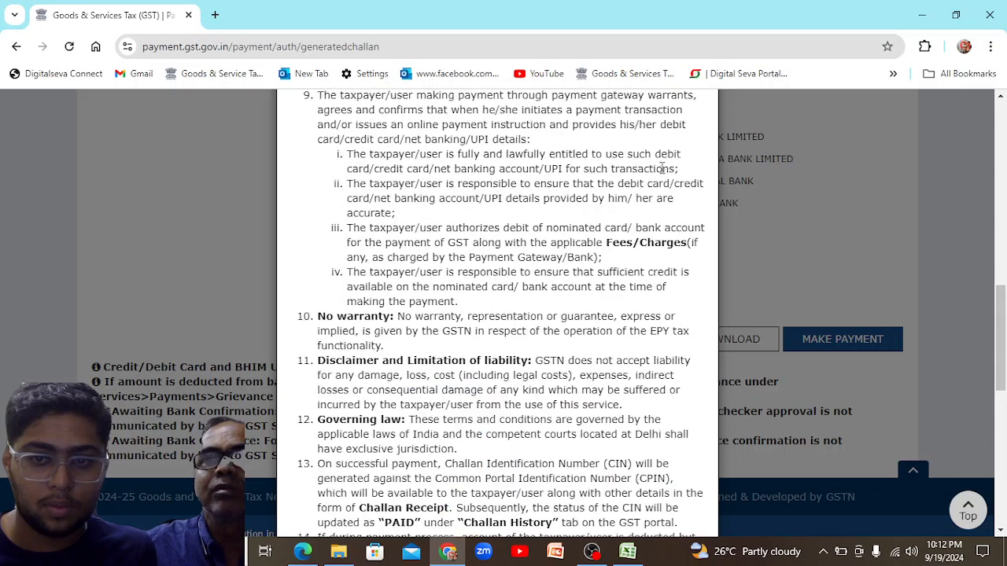
scroll(663, 173, "down", 7)
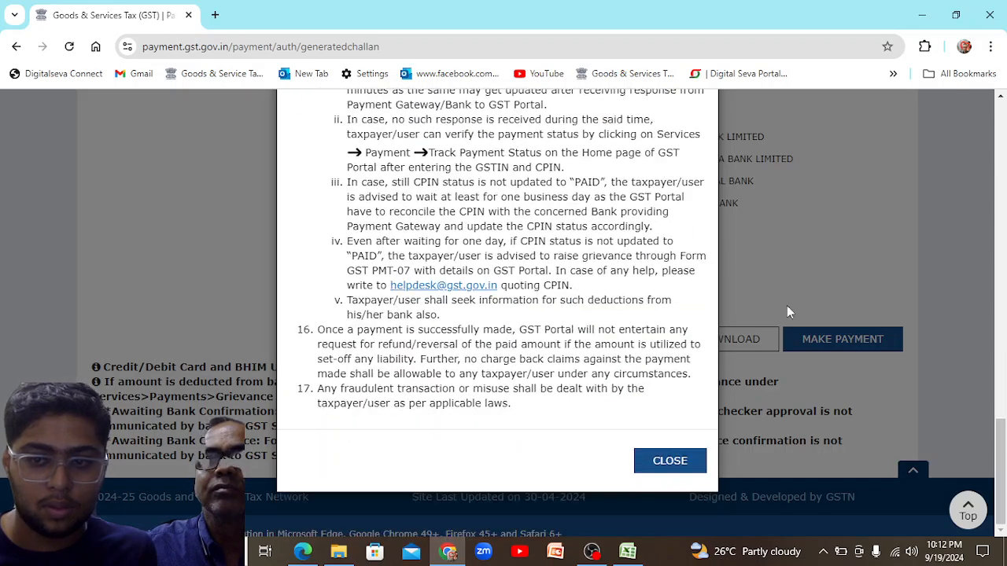
left_click(694, 464)
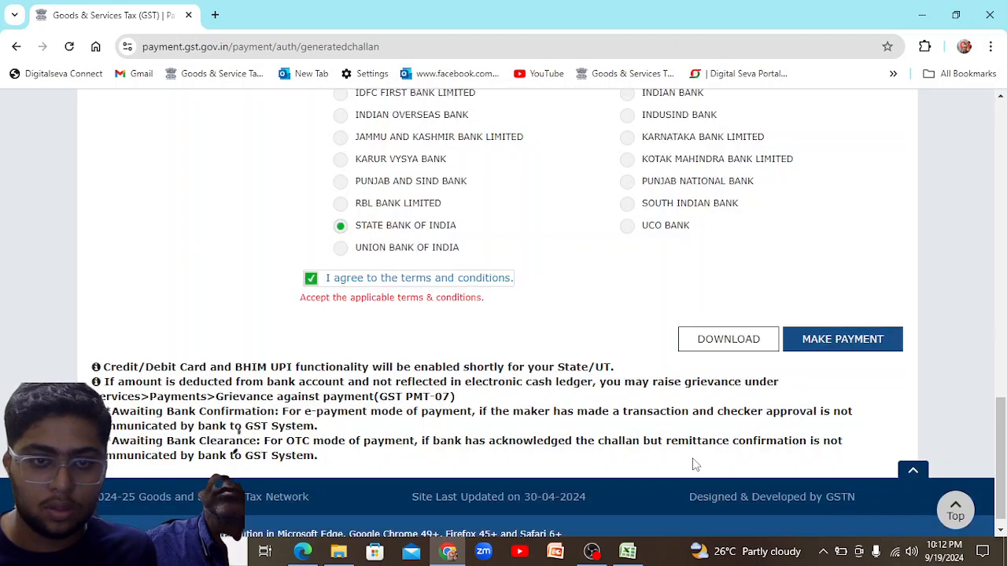
left_click(842, 344)
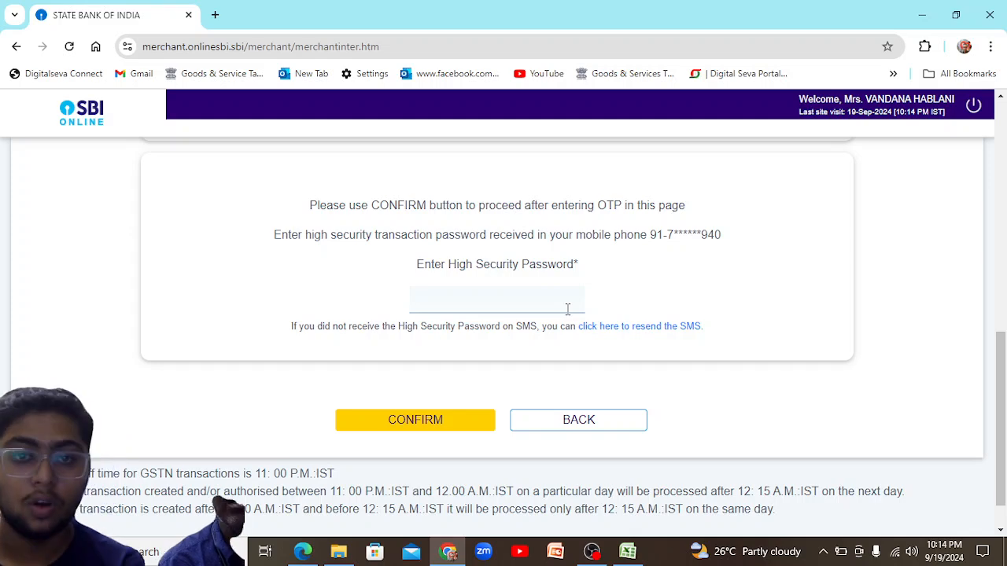
- Verify the GST transaction details on the SBI page, enter the high security password and confirm the payment
left_click_drag(1001, 346, 1005, 145)
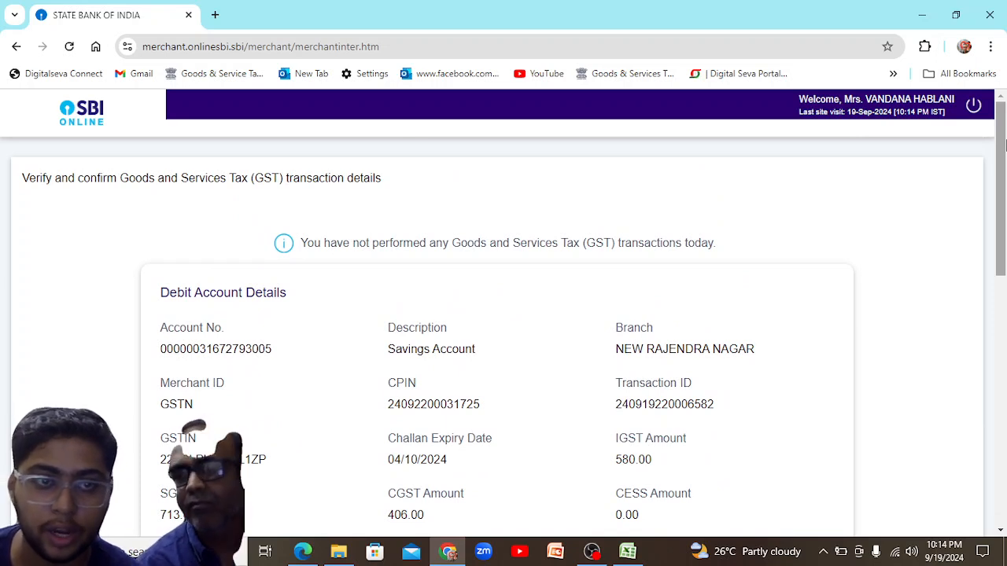
left_click_drag(1004, 220, 1005, 438)
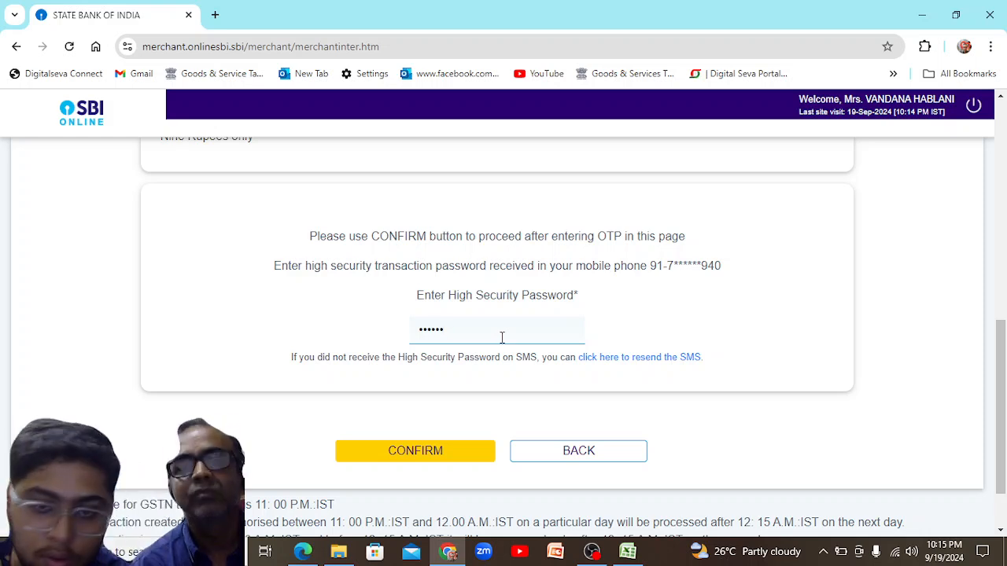
left_click(445, 452)
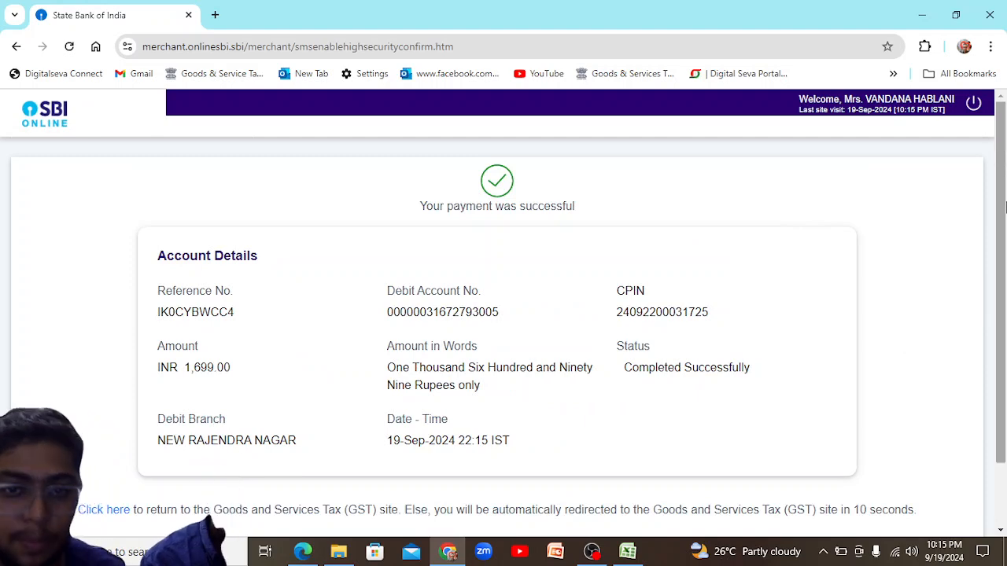
scroll(1004, 221, "down", 2)
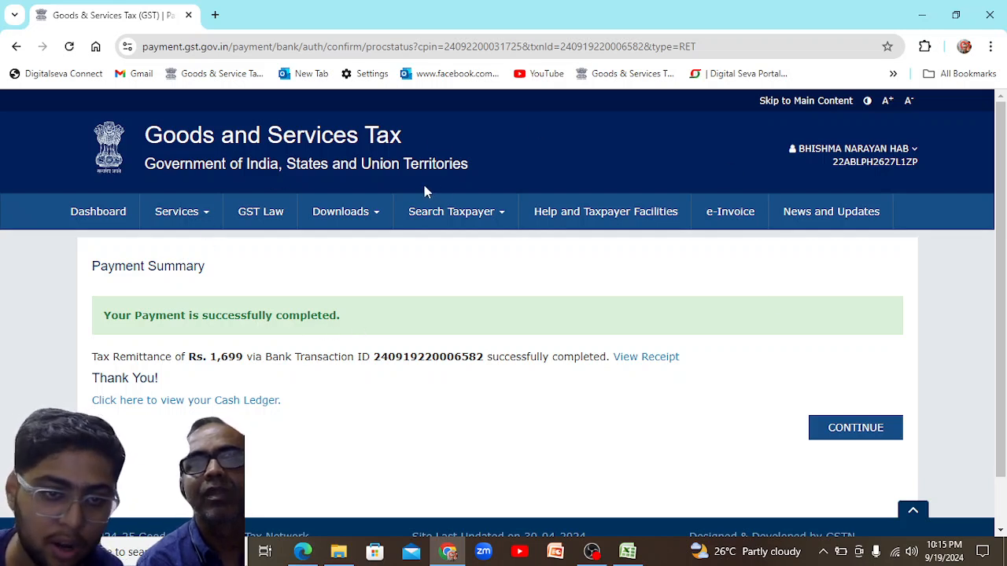
- Continue to the Payment of tax page, post the payment and credit to the ledger, and accept the liability offset
left_click(880, 444)
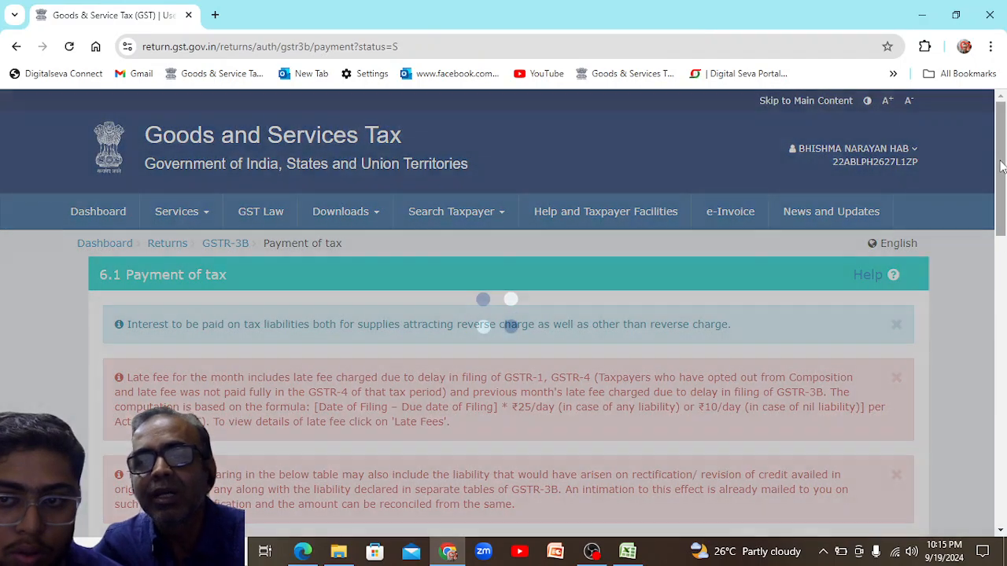
left_click_drag(1001, 165, 1001, 454)
left_click_drag(456, 402, 916, 408)
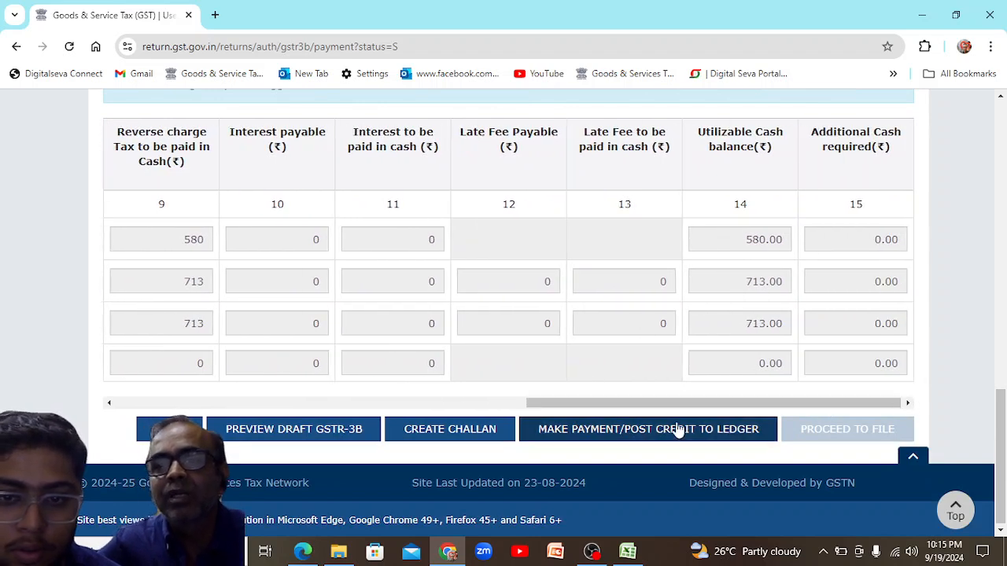
left_click(629, 430)
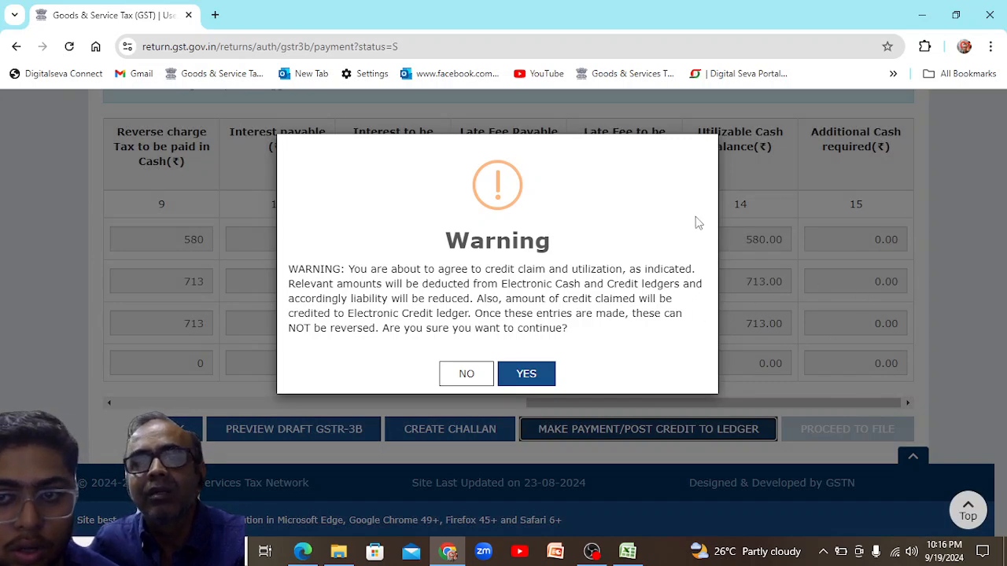
left_click(528, 372)
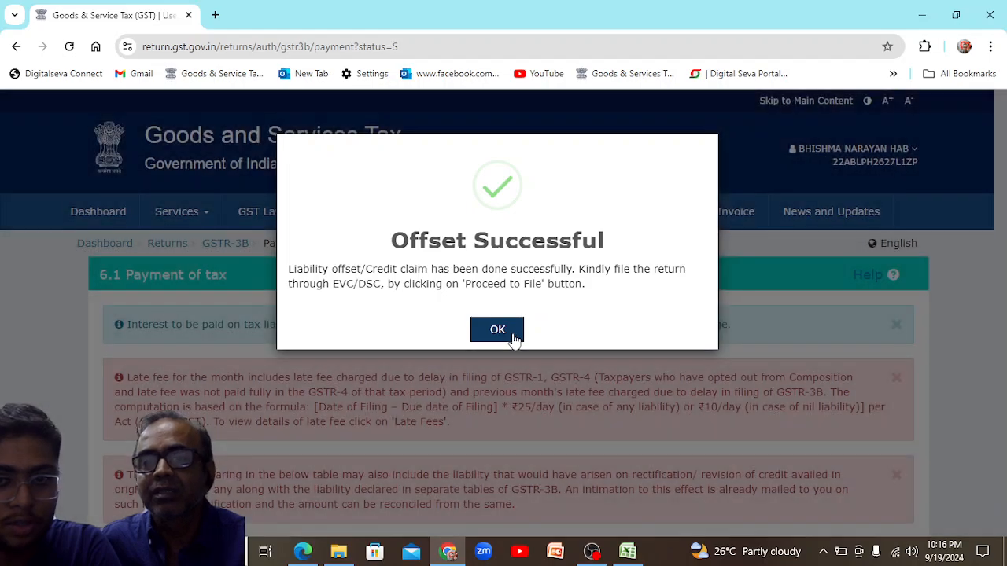
left_click(498, 330)
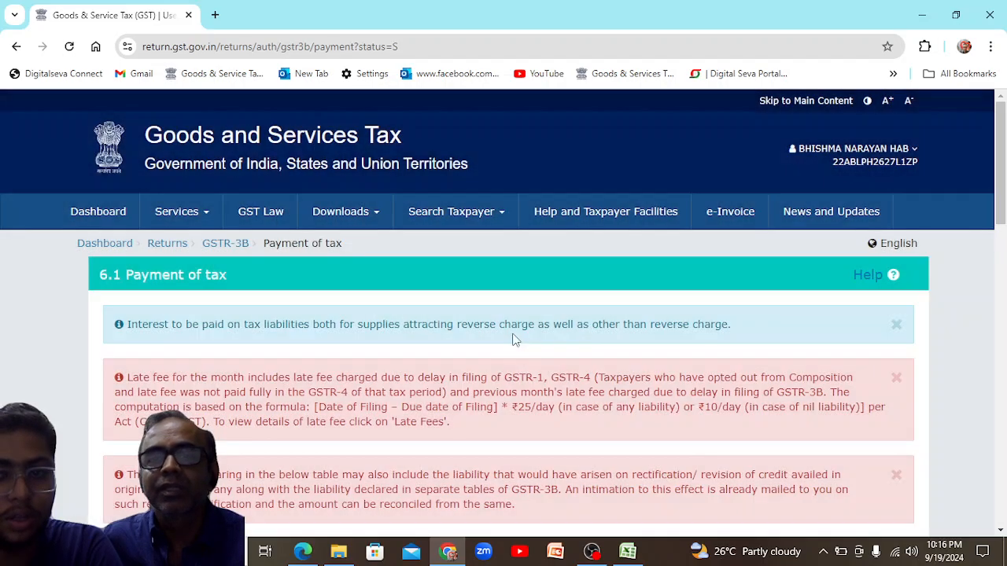
- Proceed to file the return, tick the verification declaration and select the authorised signatory
left_click_drag(1002, 197, 993, 494)
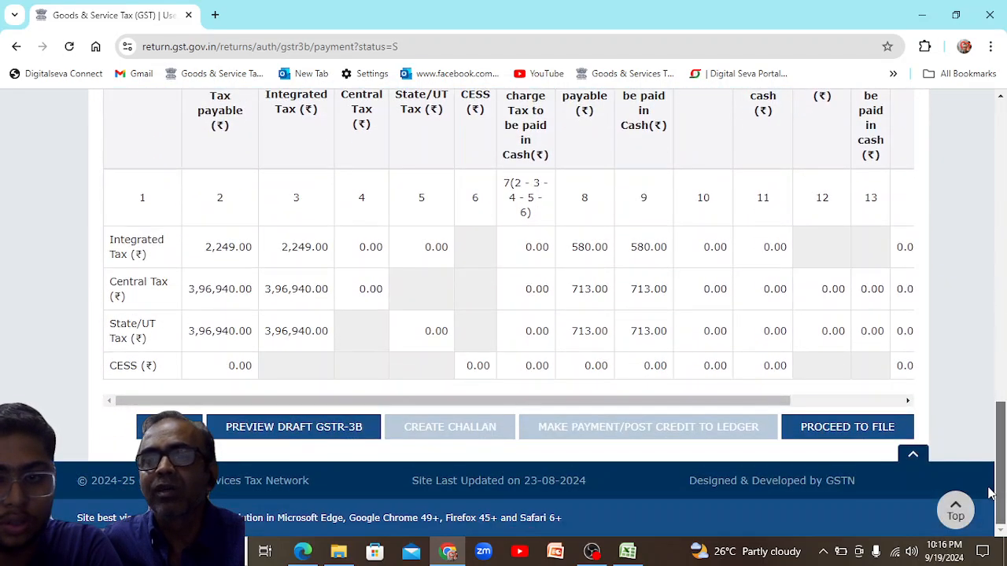
mouse_move(721, 415)
left_mouse_down()
mouse_move(871, 409)
mouse_move(716, 415)
left_mouse_up()
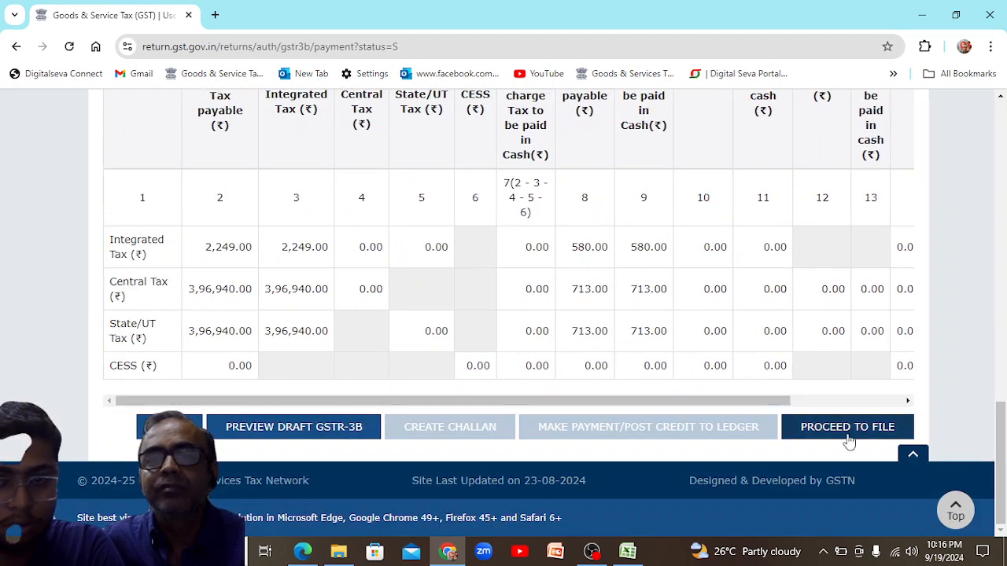
left_click(848, 435)
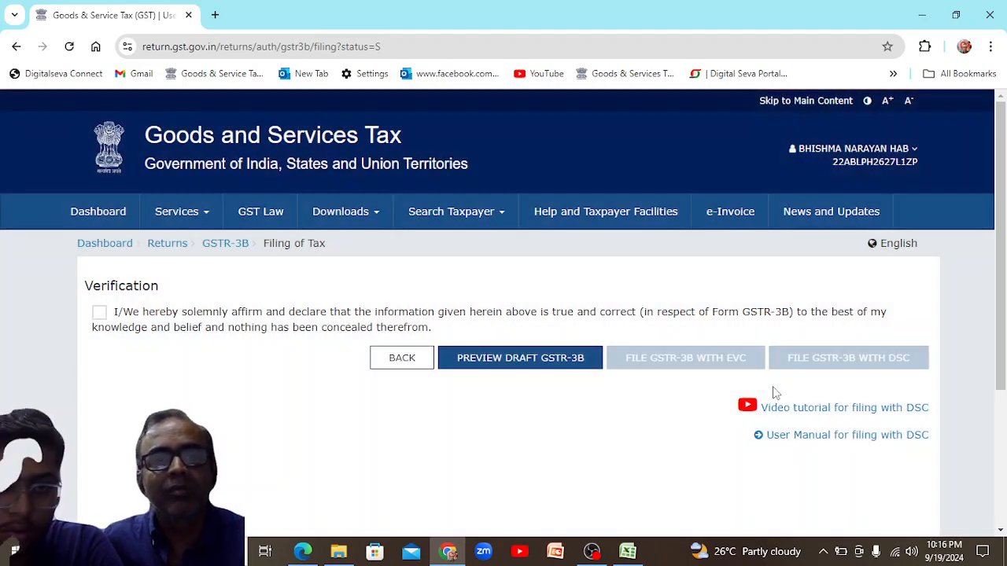
left_click(99, 312)
left_click(287, 371)
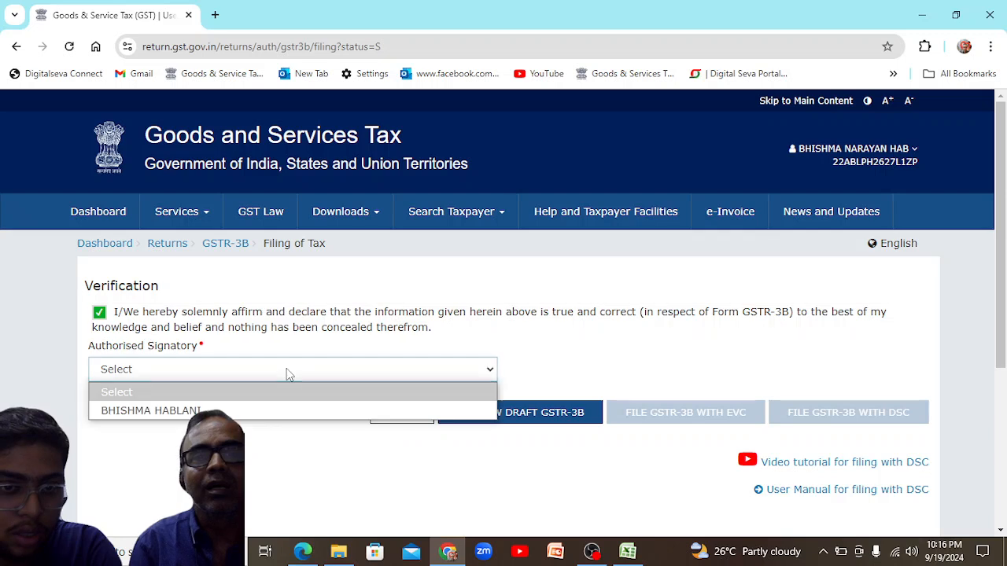
left_click(267, 410)
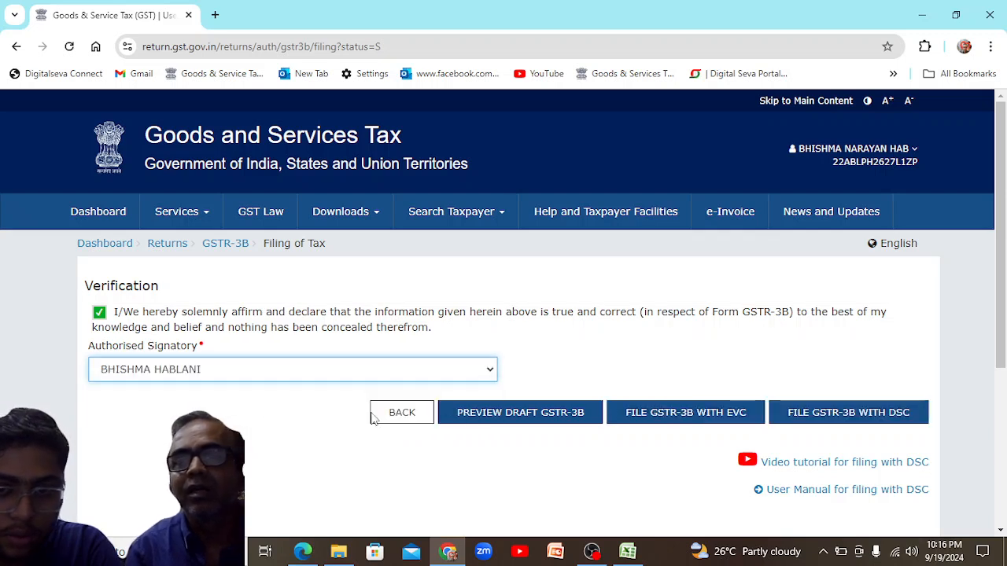
- File GSTR-3B with EVC by entering and verifying the one-time password, and download the filed GSTR-3B
left_click(707, 417)
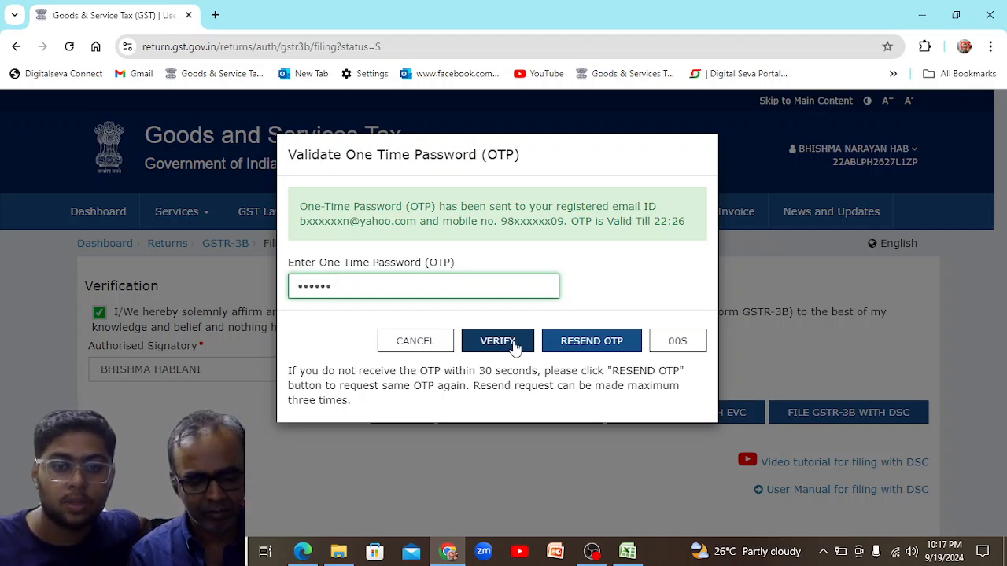
left_click(512, 346)
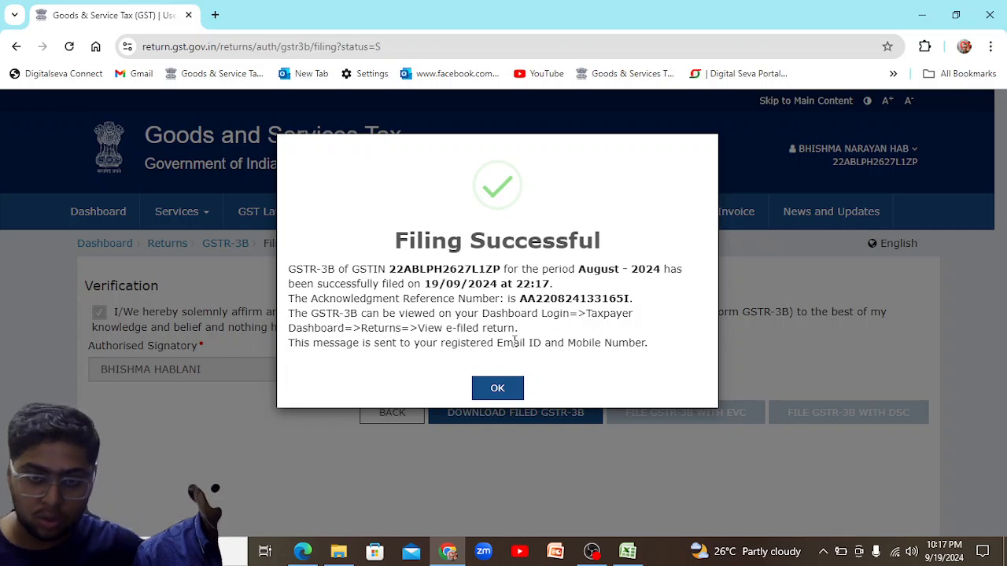
left_click(495, 387)
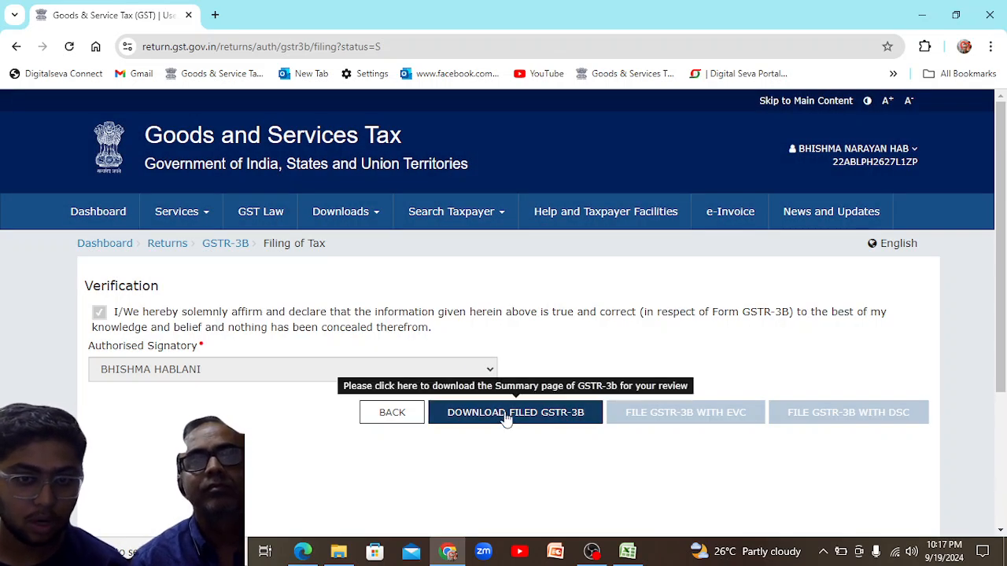
left_click(508, 419)
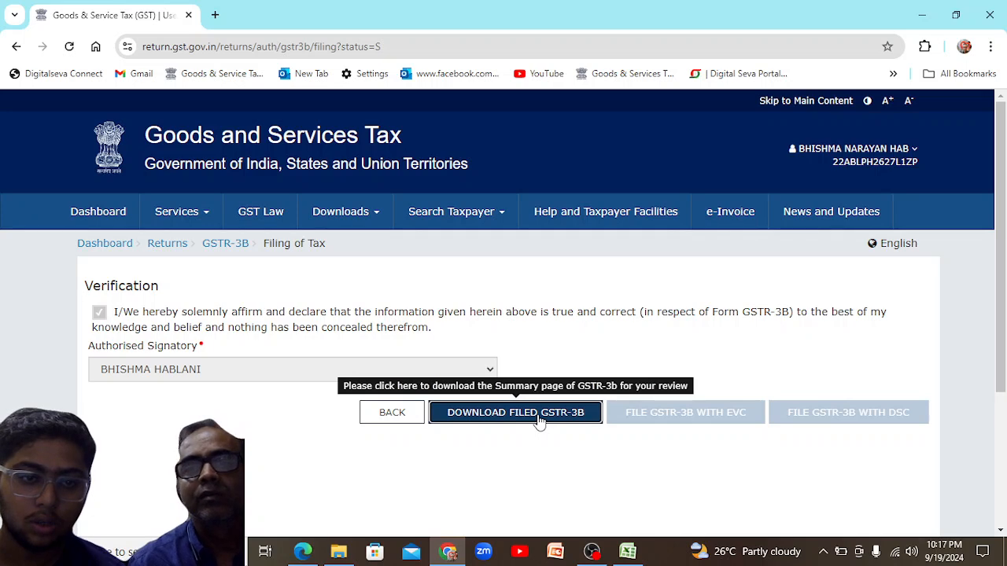
- Go back from the Filing of Tax page to the Payment of tax page and look it over
scroll(995, 331, "down", 3)
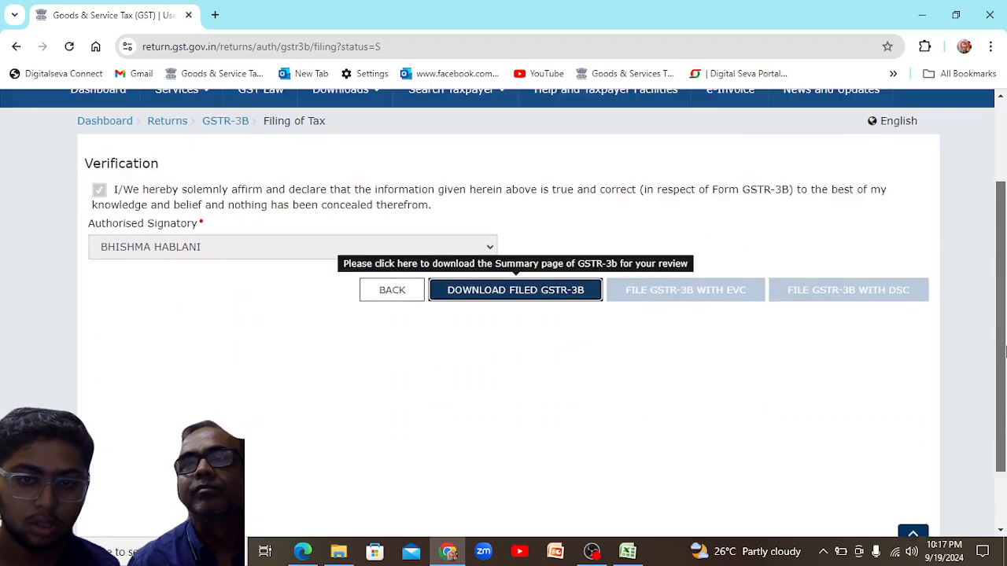
left_click_drag(996, 352, 995, 337)
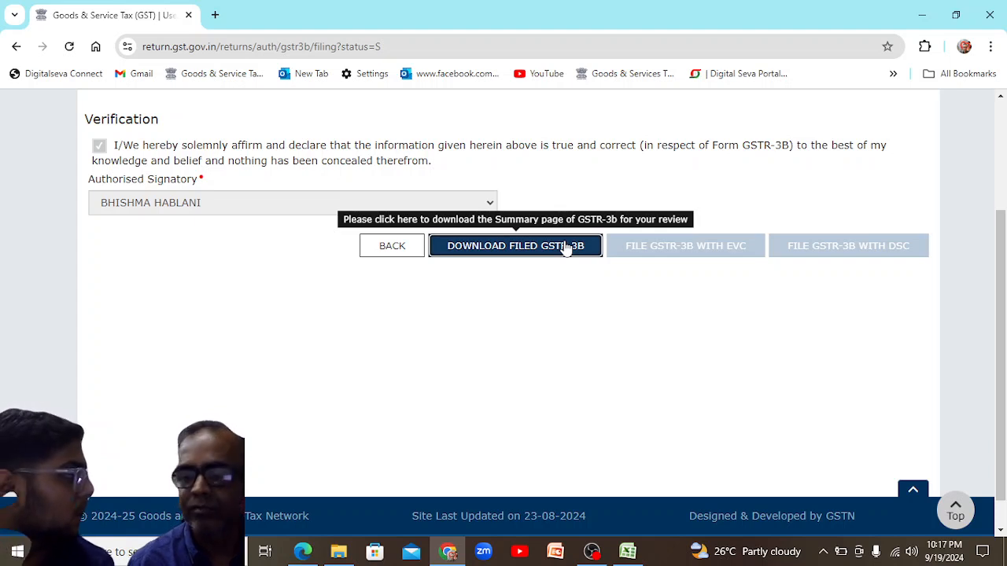
left_click_drag(1000, 303, 1002, 238)
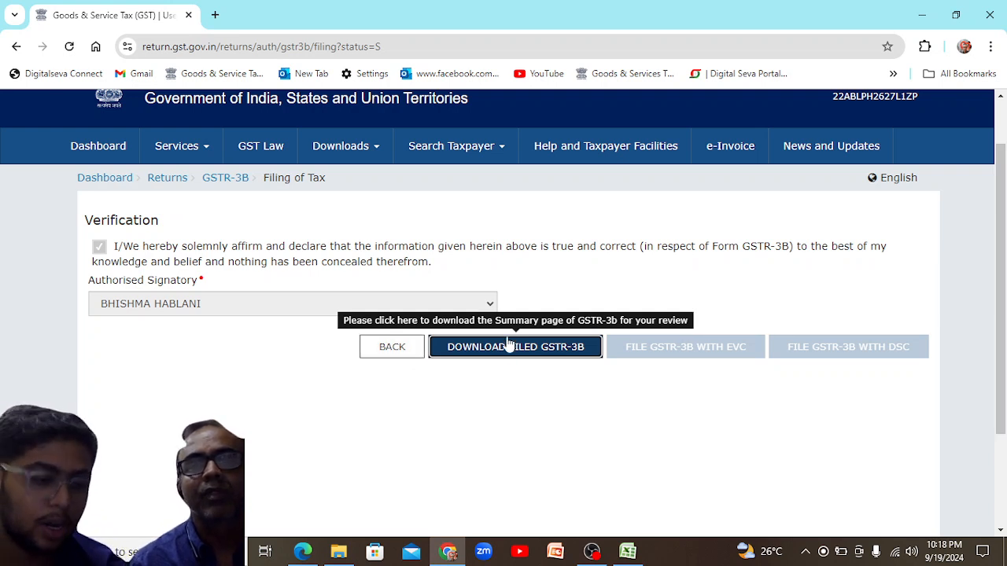
left_click(392, 347)
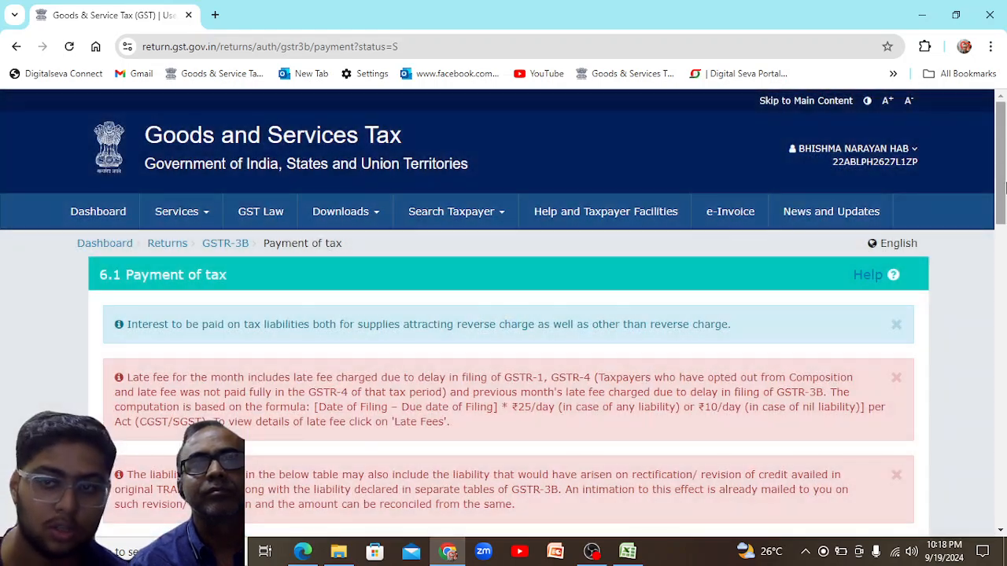
left_click_drag(1004, 184, 1003, 320)
scroll(394, 232, "up", 8)
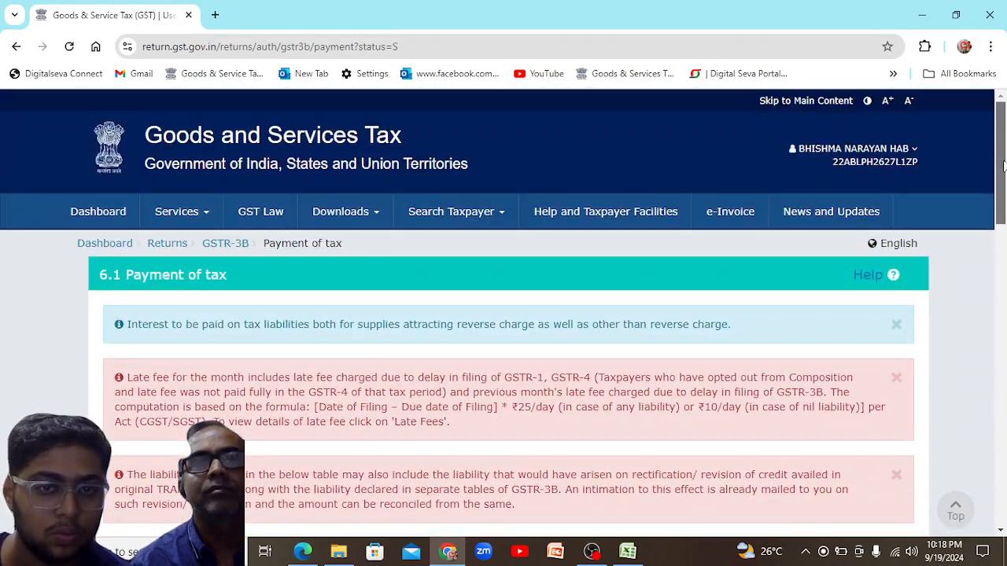
- Open the challan history and view the receipt of the challan created on 19/09/2024
left_click(194, 220)
mouse_move(288, 250)
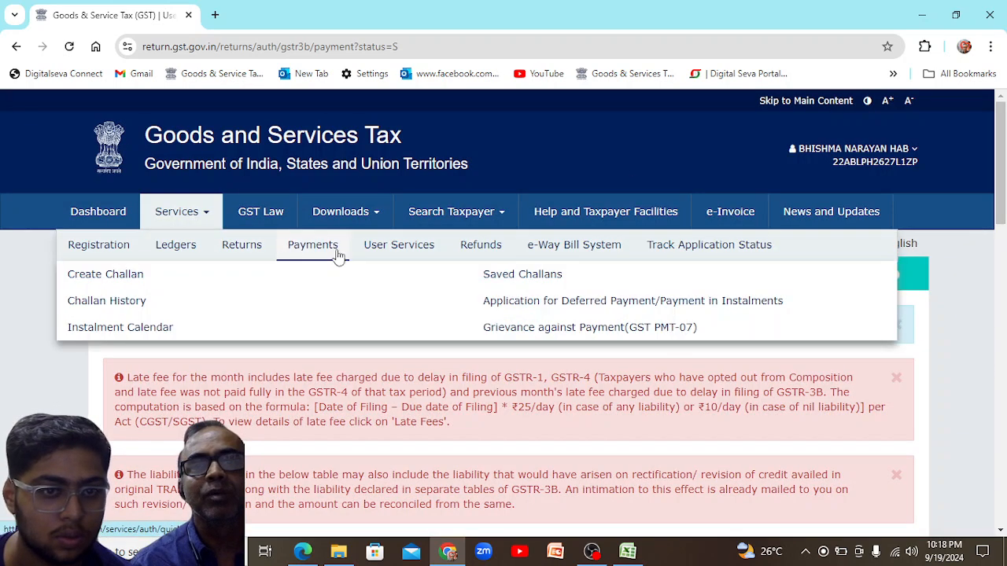
left_click(121, 301)
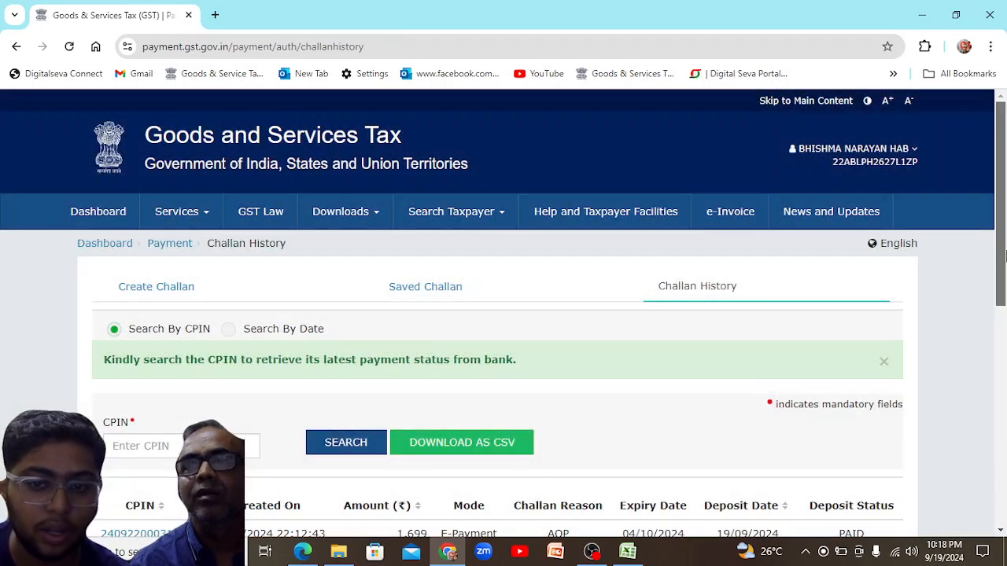
scroll(1004, 298, "down", 2)
scroll(1004, 312, "down", 2)
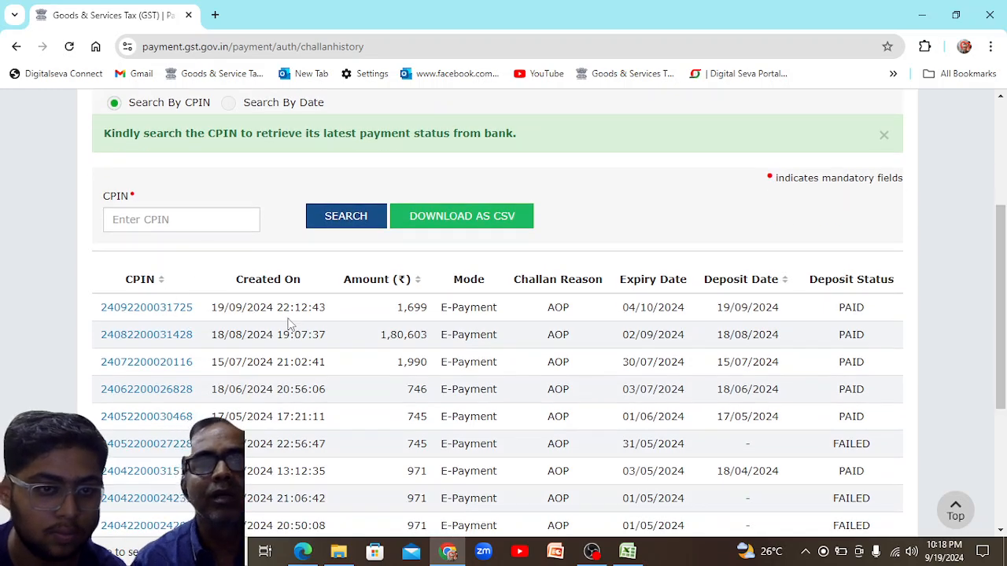
left_click(171, 312)
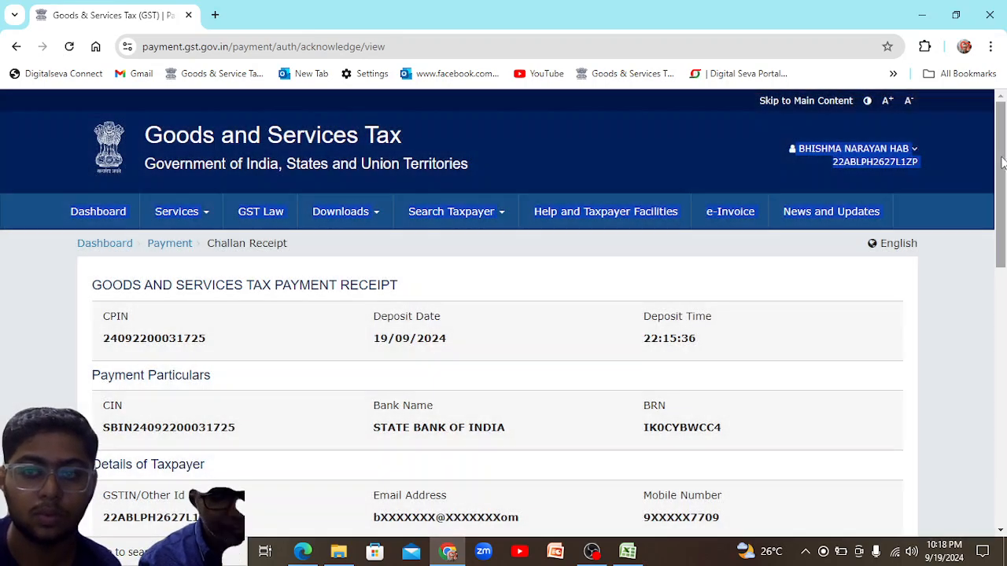
- Review the challan receipt's payment particulars, taxpayer details, reason for challan and deposit breakdown by tax head
left_click_drag(1000, 154, 1000, 244)
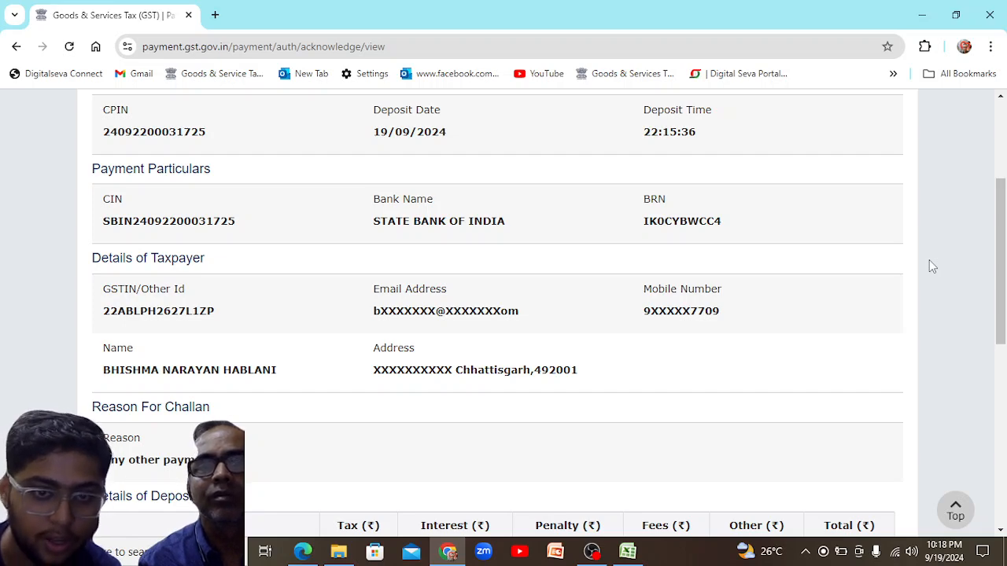
scroll(973, 186, "up", 3)
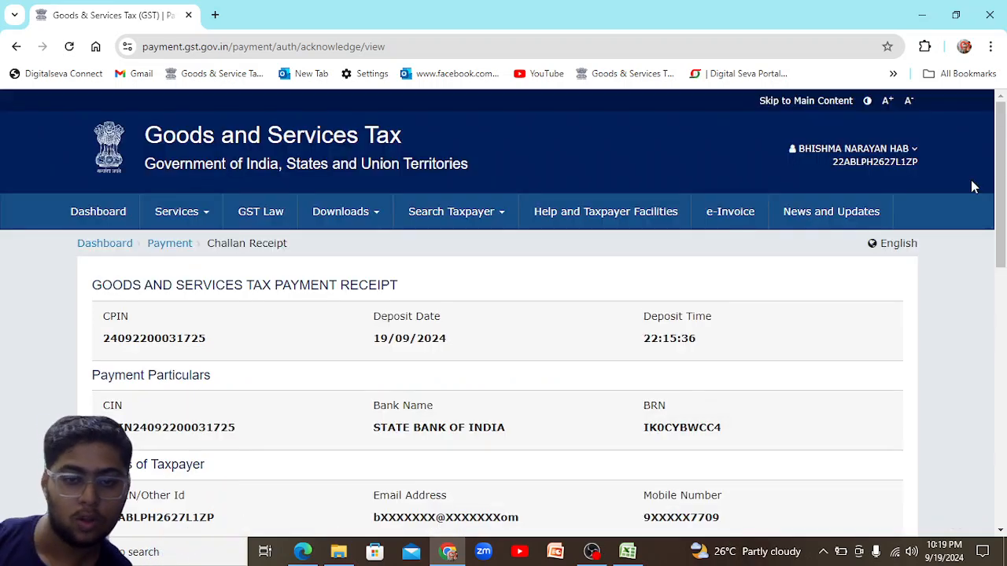
left_click_drag(1000, 185, 1004, 264)
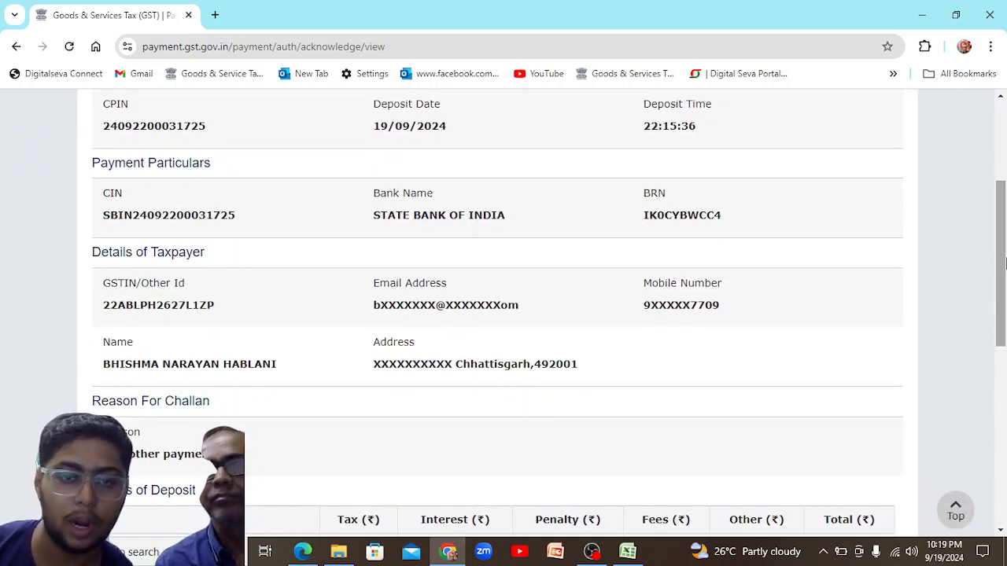
left_click_drag(1004, 263, 1005, 336)
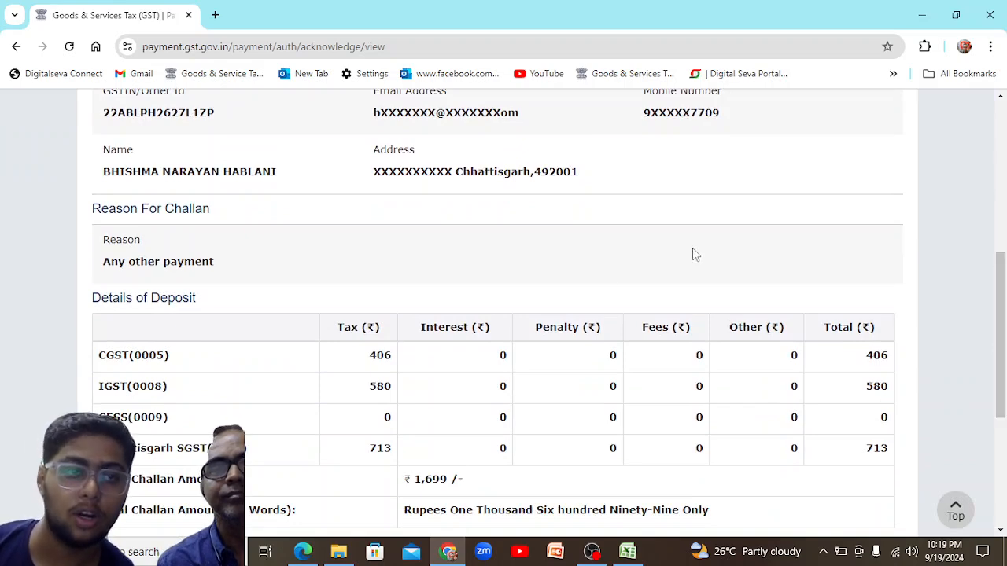
left_click_drag(1005, 305, 1004, 186)
- Open the Returns Dashboard and search the returns for August in Quarter 2 (Jul - Sep) of 2024-25
mouse_move(193, 224)
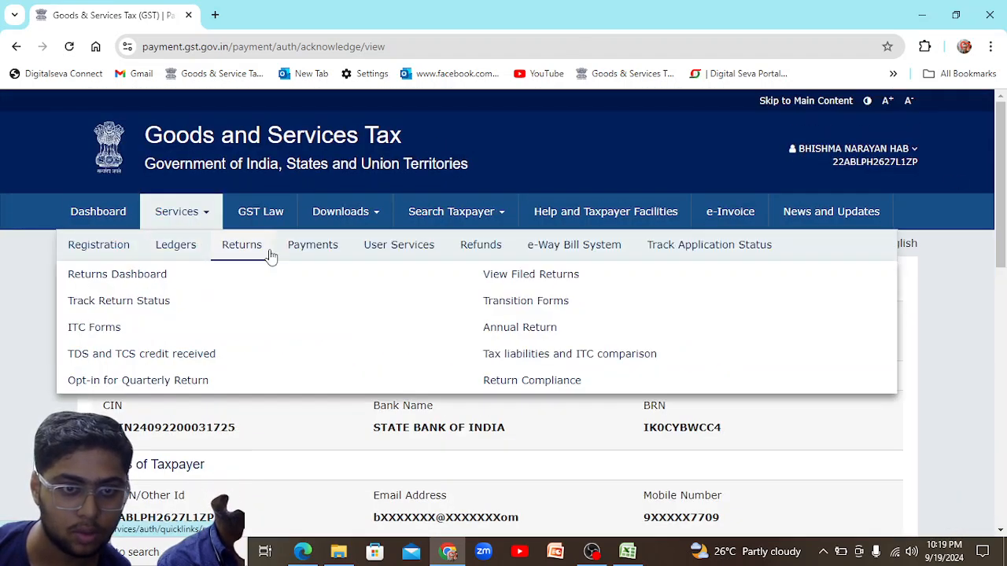
mouse_move(172, 258)
mouse_move(228, 253)
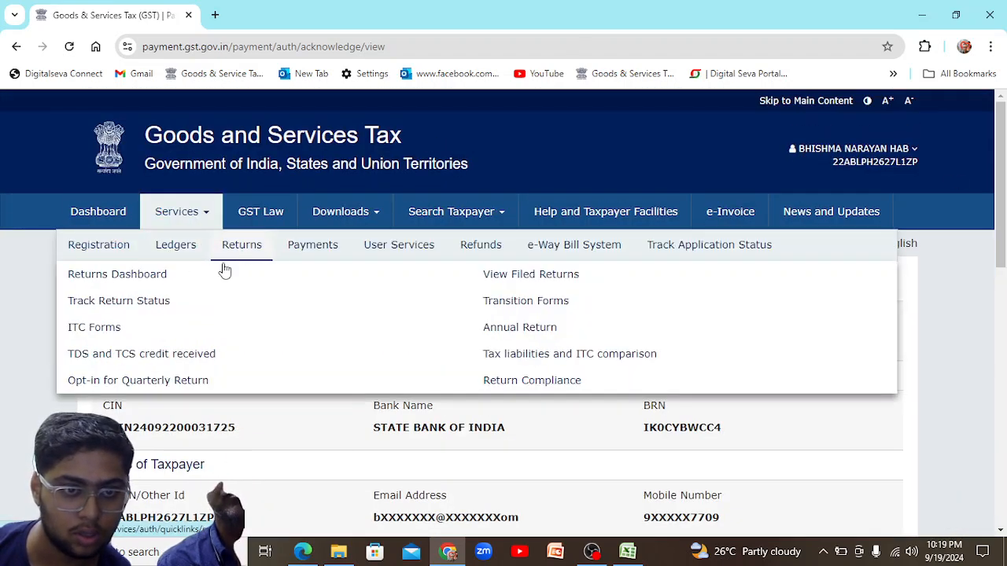
left_click(110, 274)
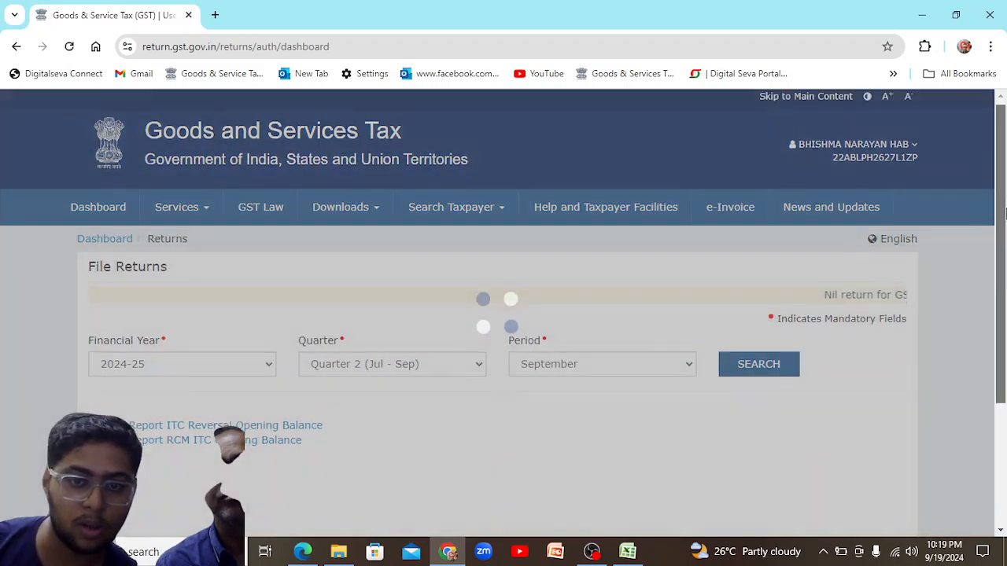
scroll(975, 274, "down", 1)
left_click(638, 276)
left_click(637, 315)
left_click(758, 276)
scroll(482, 311, "down", 5)
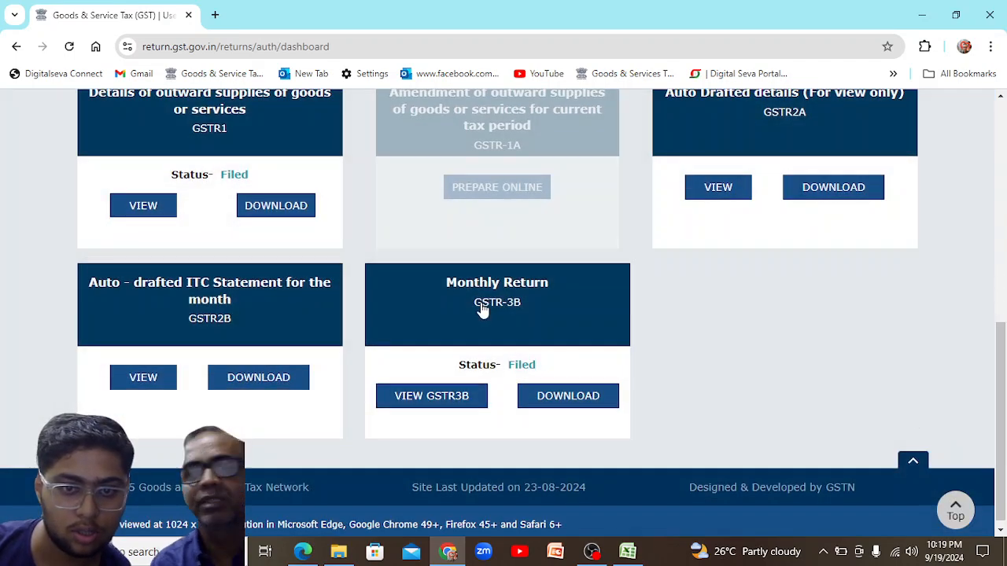
- View the monthly GSTR-3B return, close its system generated summary and look over the table tiles
left_click(452, 398)
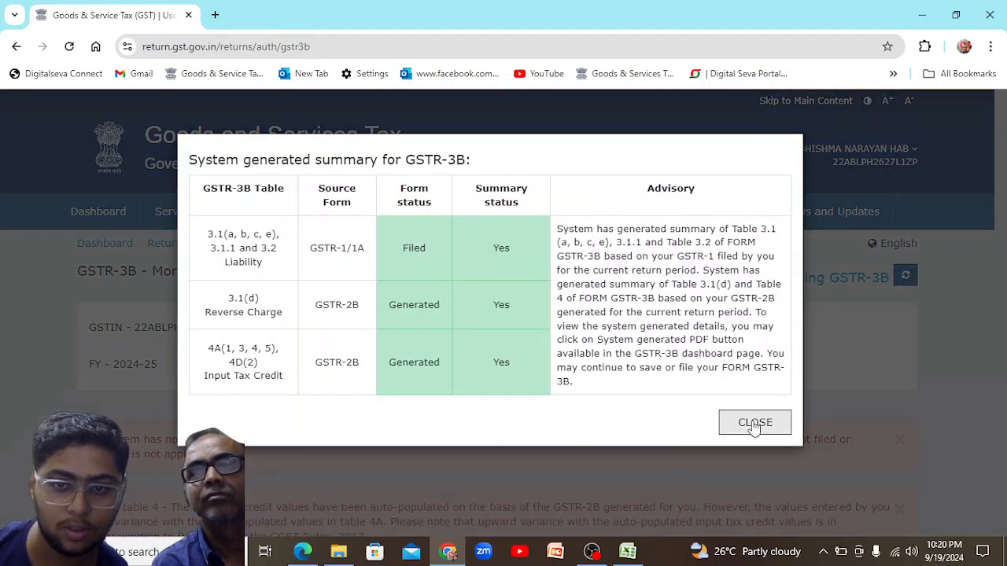
left_click(752, 421)
left_click_drag(1006, 155, 1004, 275)
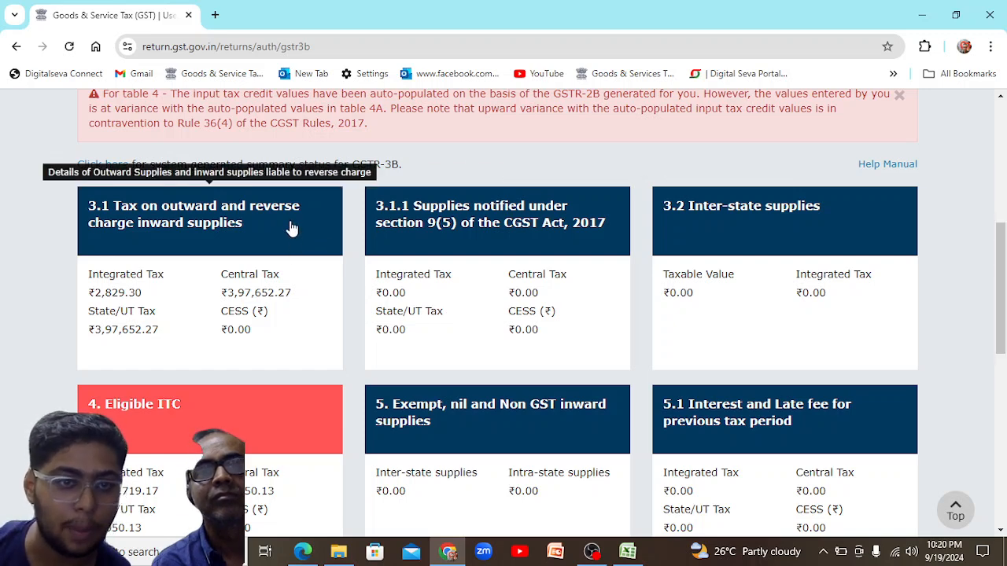
scroll(831, 314, "down", 2)
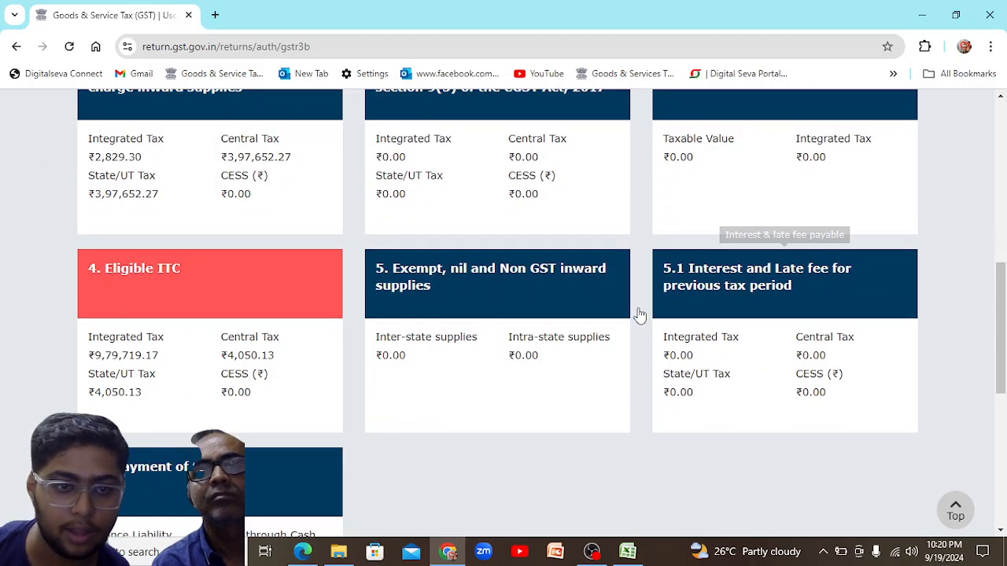
- Open table 4 Eligible ITC and examine the reverse charge inward supplies and All other ITC rows
left_click(218, 322)
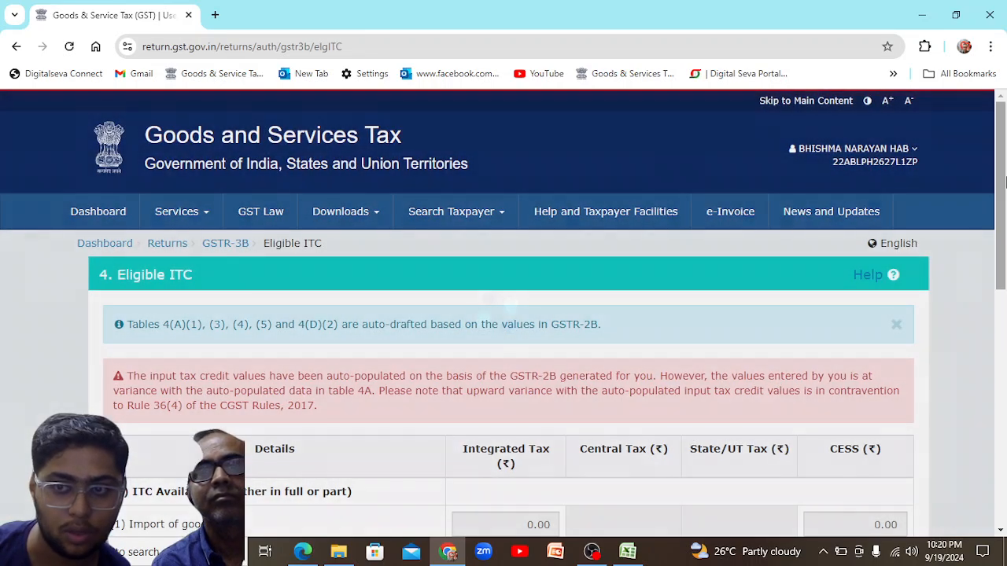
scroll(593, 301, "down", 4)
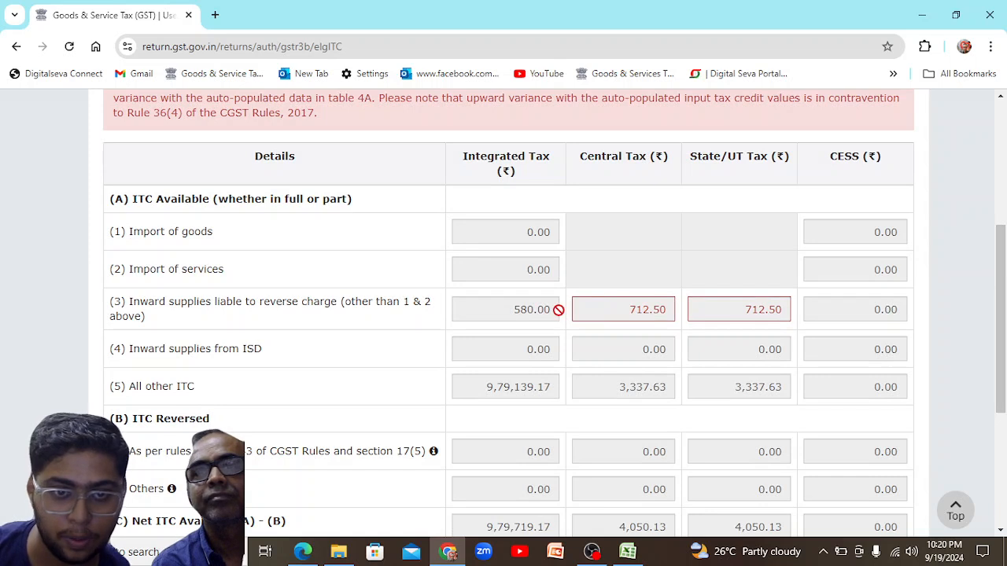
mouse_move(559, 310)
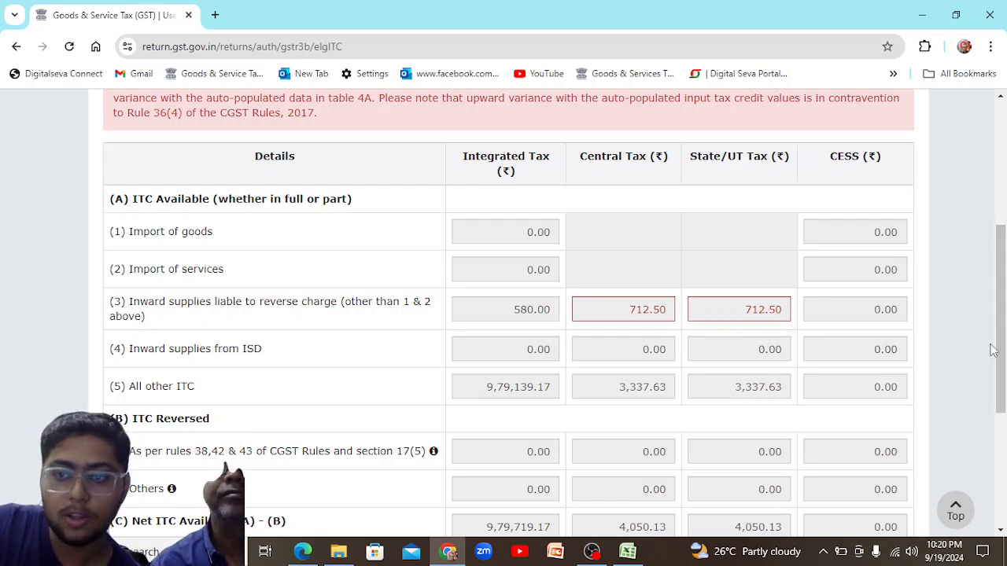
left_click_drag(1002, 318, 991, 337)
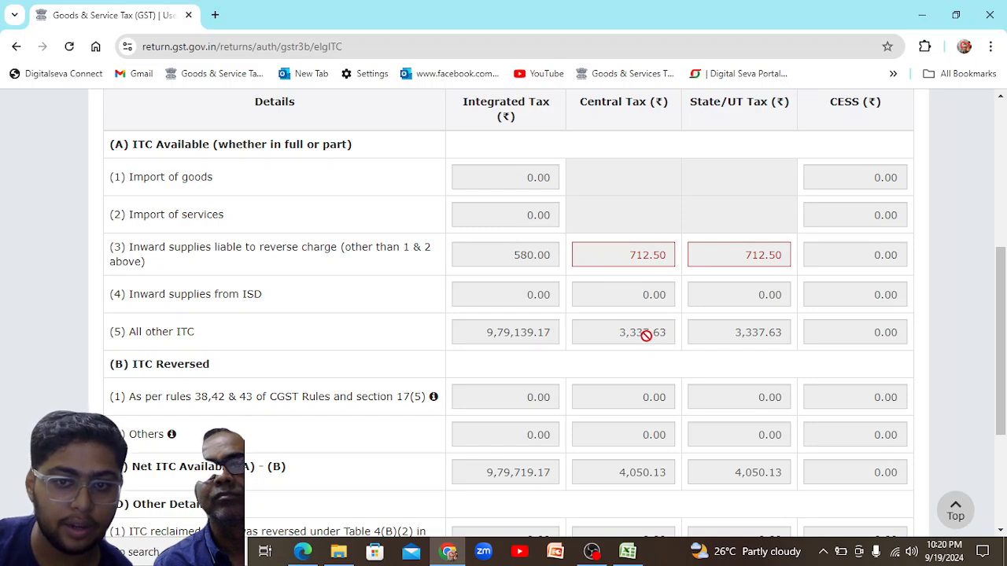
mouse_move(633, 339)
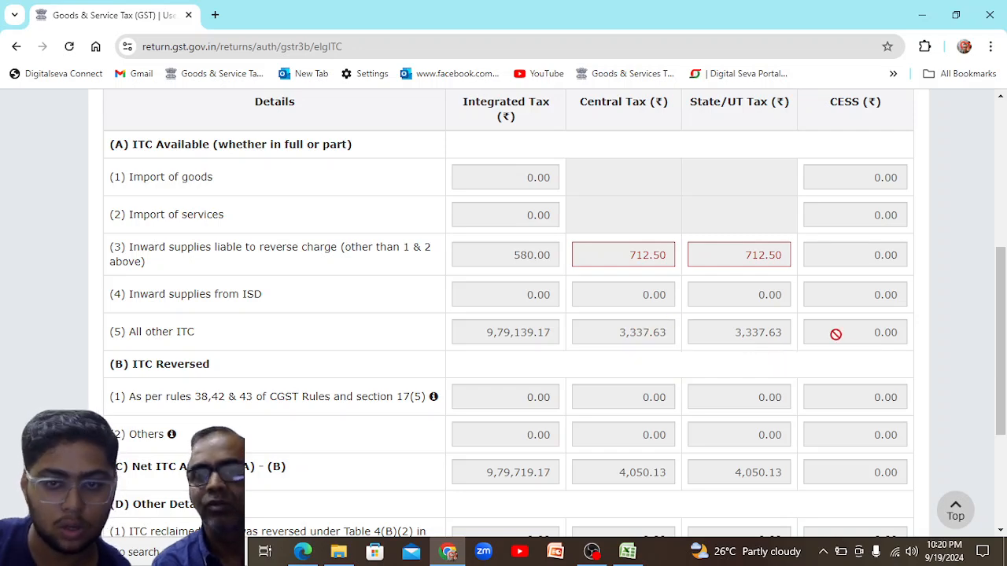
mouse_move(1001, 339)
left_mouse_down()
mouse_move(1002, 326)
mouse_move(1004, 336)
left_mouse_up()
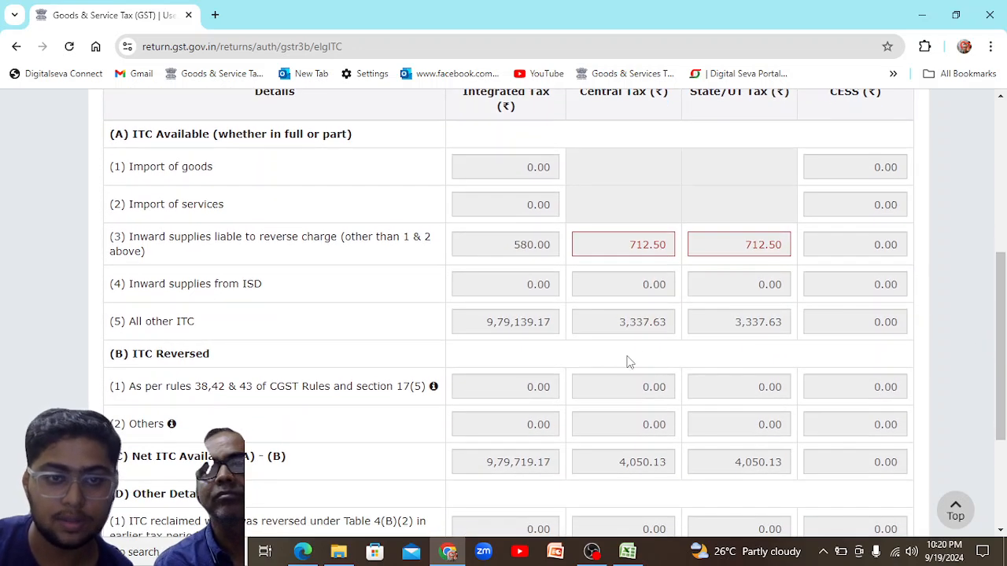
- Compare the reverse charge and All other ITC central tax amounts with the Net ITC Available row
mouse_move(640, 250)
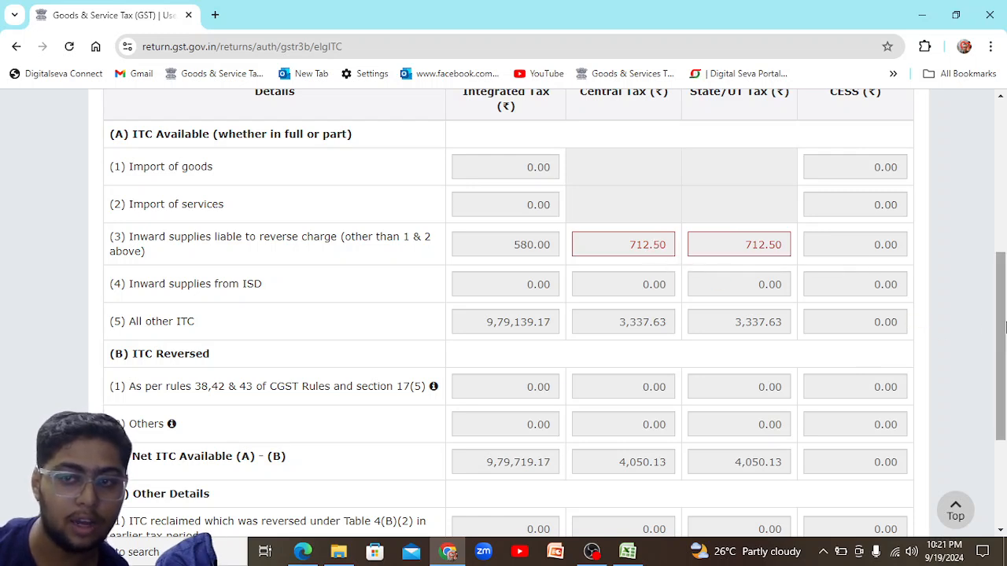
scroll(1004, 326, "down", 1)
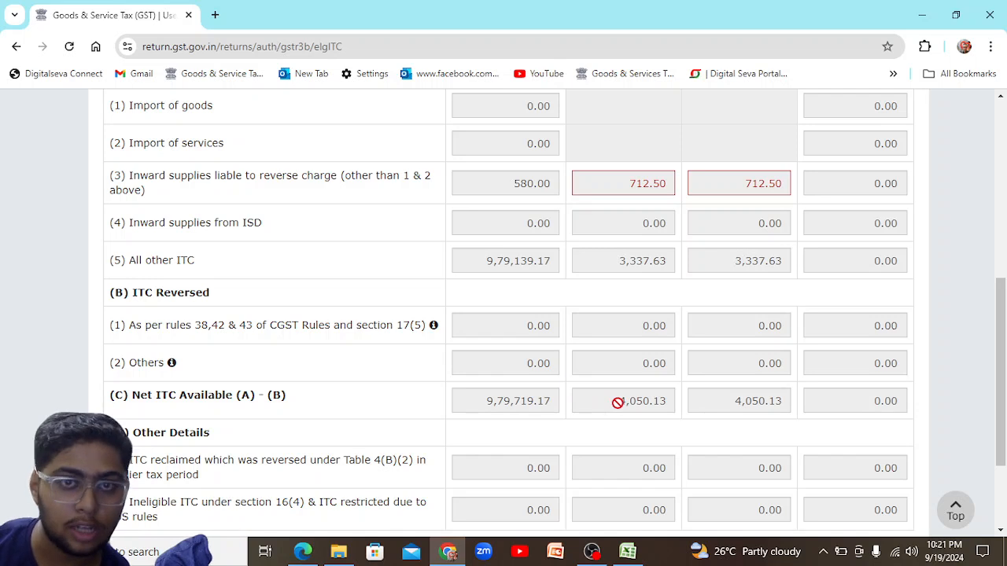
scroll(1004, 377, "down", 1)
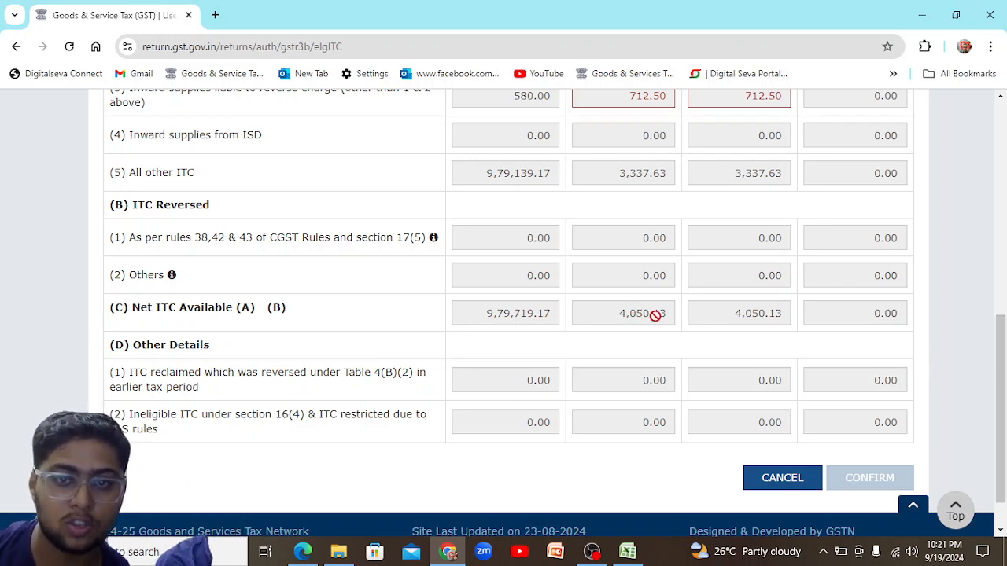
left_click_drag(1002, 436, 1003, 393)
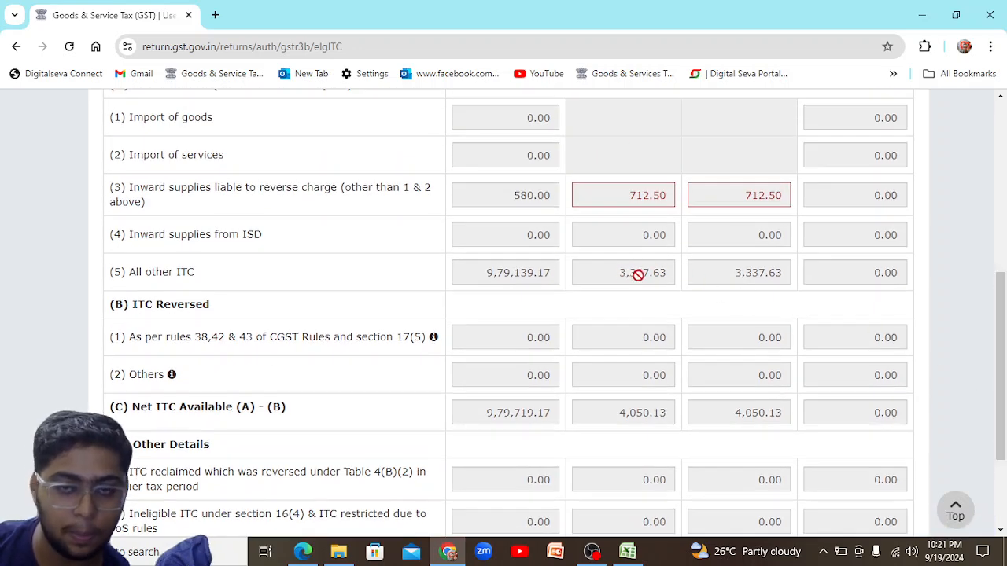
scroll(1005, 312, "down", 3)
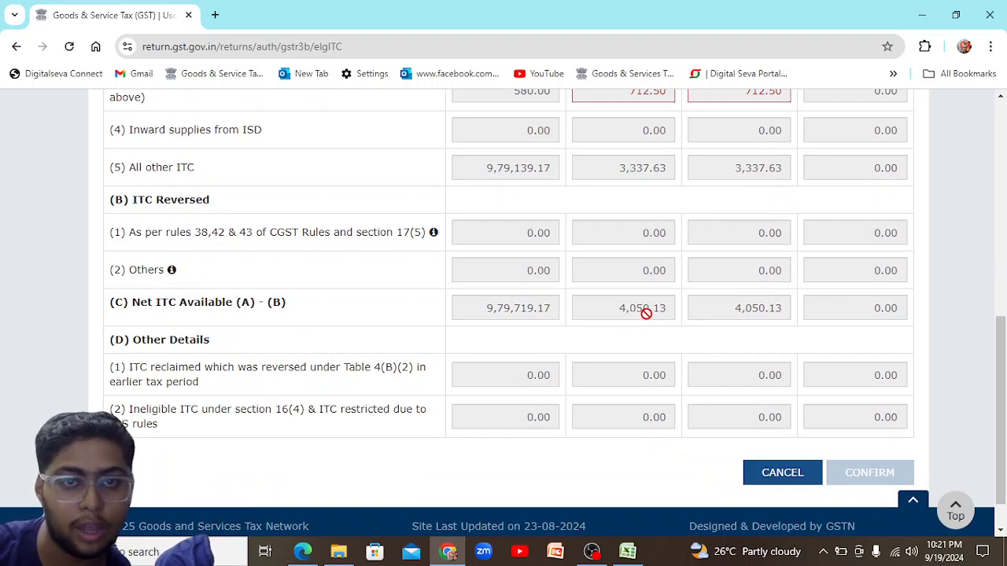
- Check the entered against system computed amounts for central and state tax on reverse charge inward supplies, and read the variance notice
scroll(1005, 309, "up", 2)
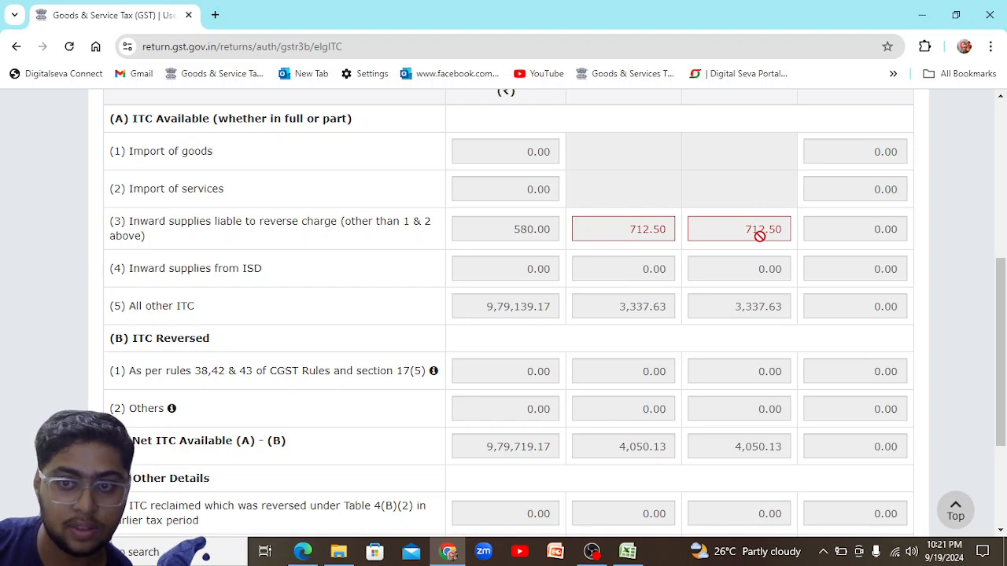
mouse_move(760, 236)
mouse_move(646, 236)
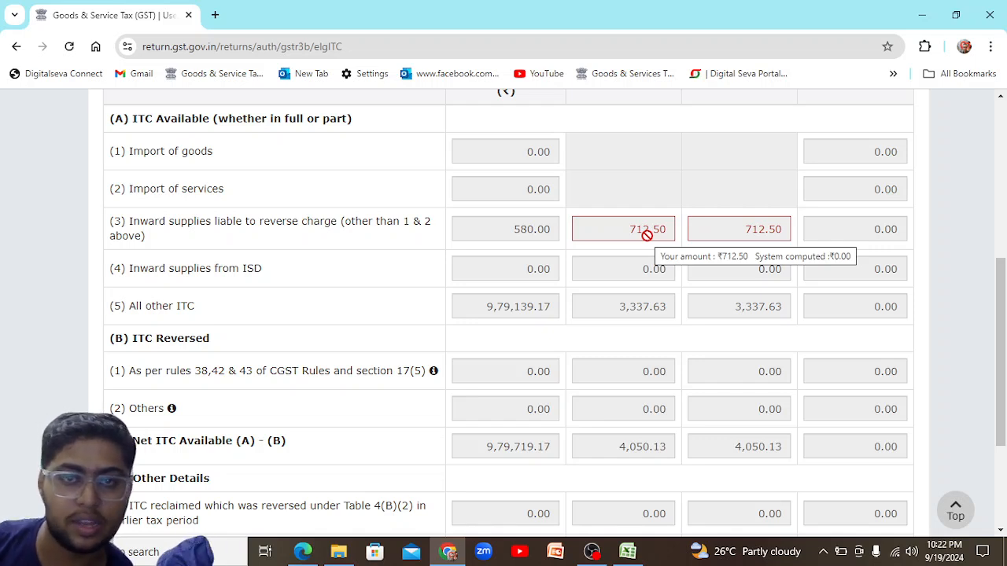
scroll(1004, 323, "up", 1)
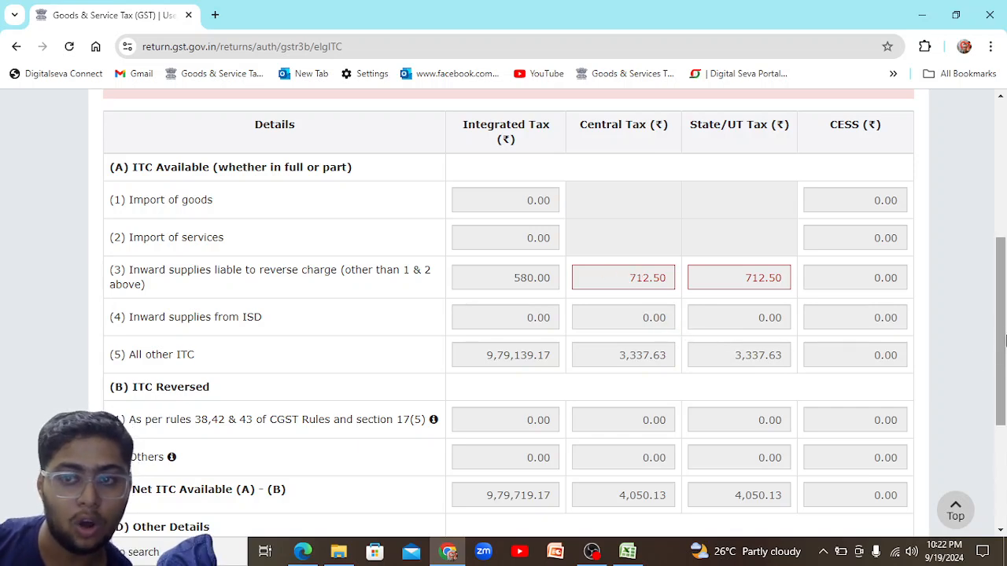
scroll(1004, 289, "up", 2)
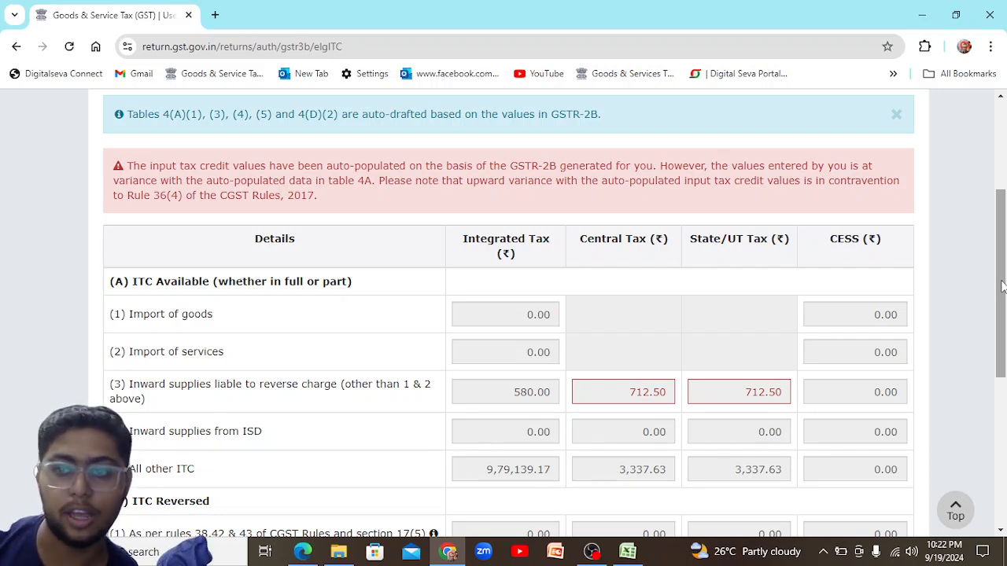
- Look over the whole Eligible ITC page once more and leave it without changes for the GSTR-3B overview
scroll(1002, 287, "up", 2)
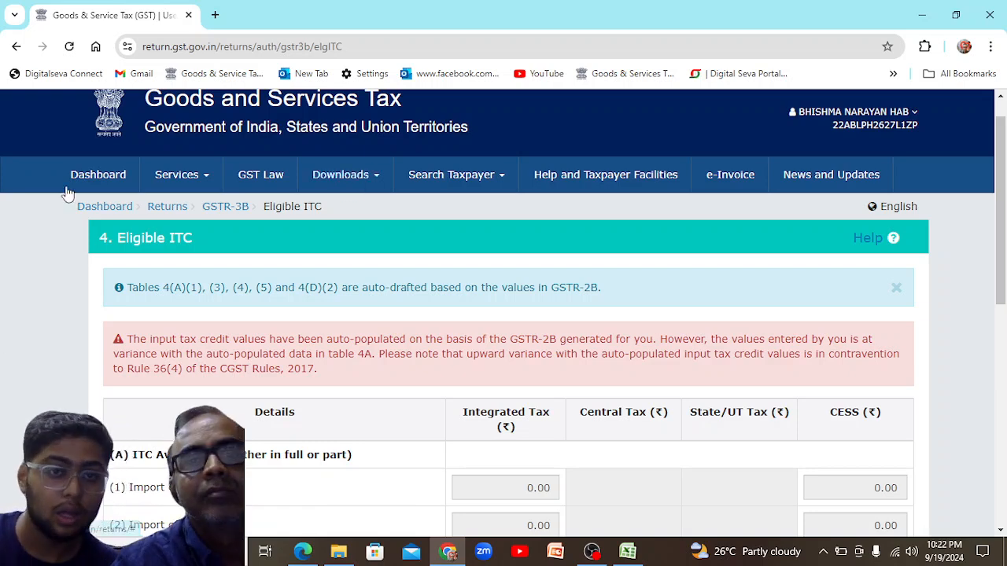
scroll(198, 364, "up", 1)
scroll(199, 364, "down", 10)
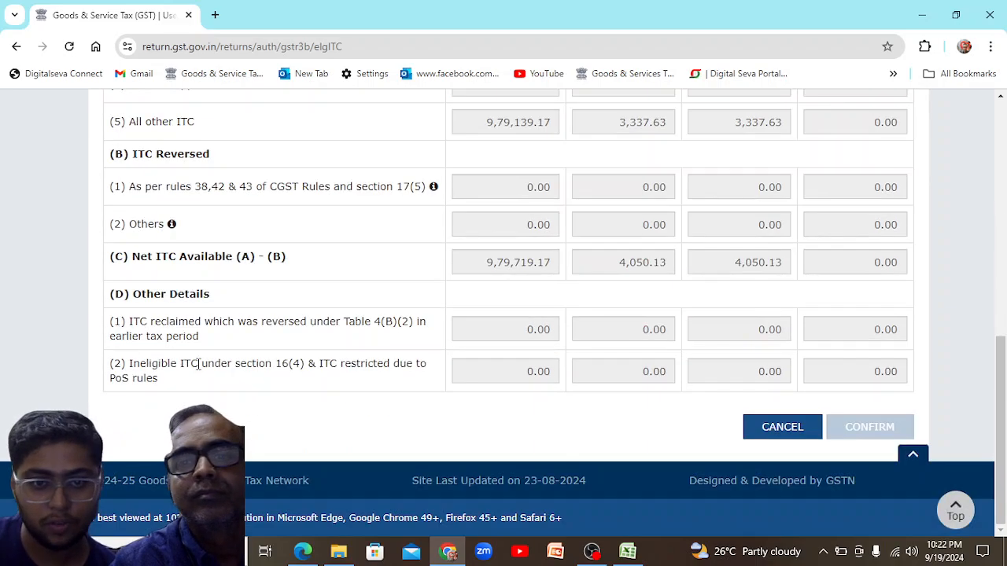
scroll(489, 491, "up", 10)
scroll(489, 492, "down", 10)
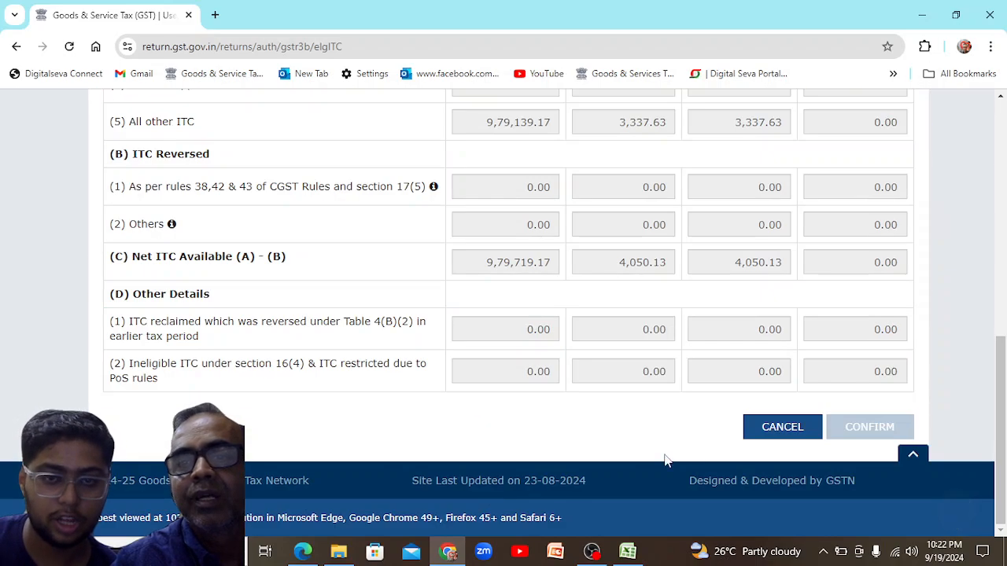
left_click(782, 426)
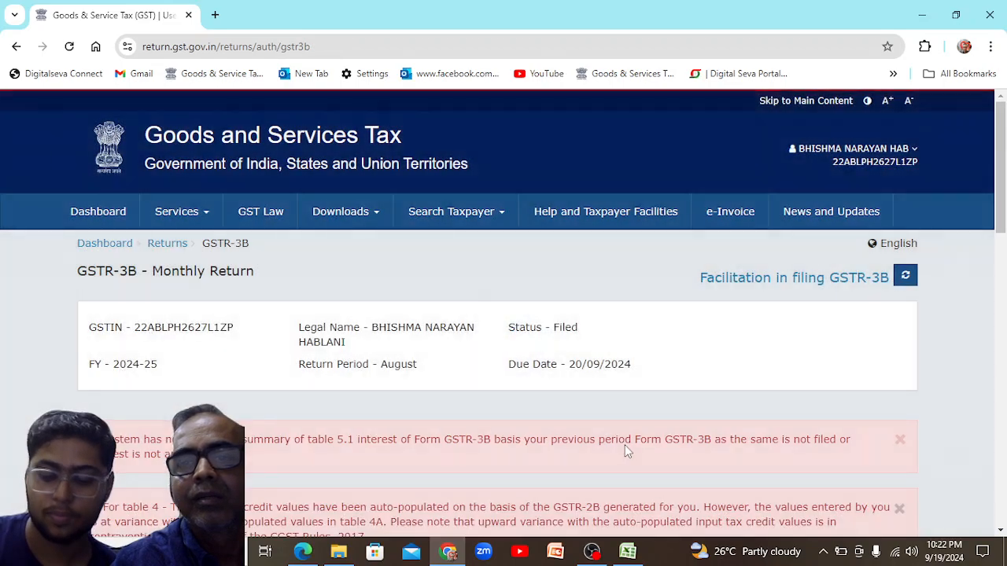